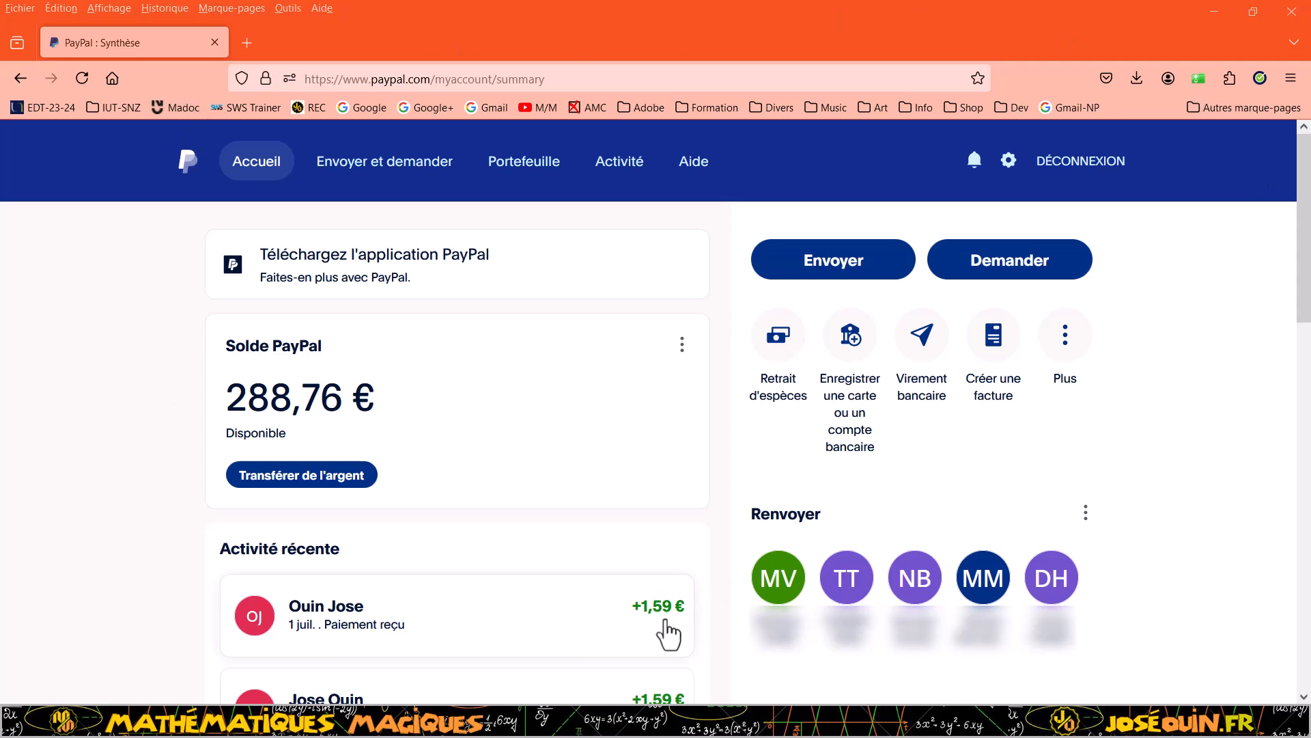
- Open the PayPal button creation page from the seller tools in the account settings
left_click(1010, 170)
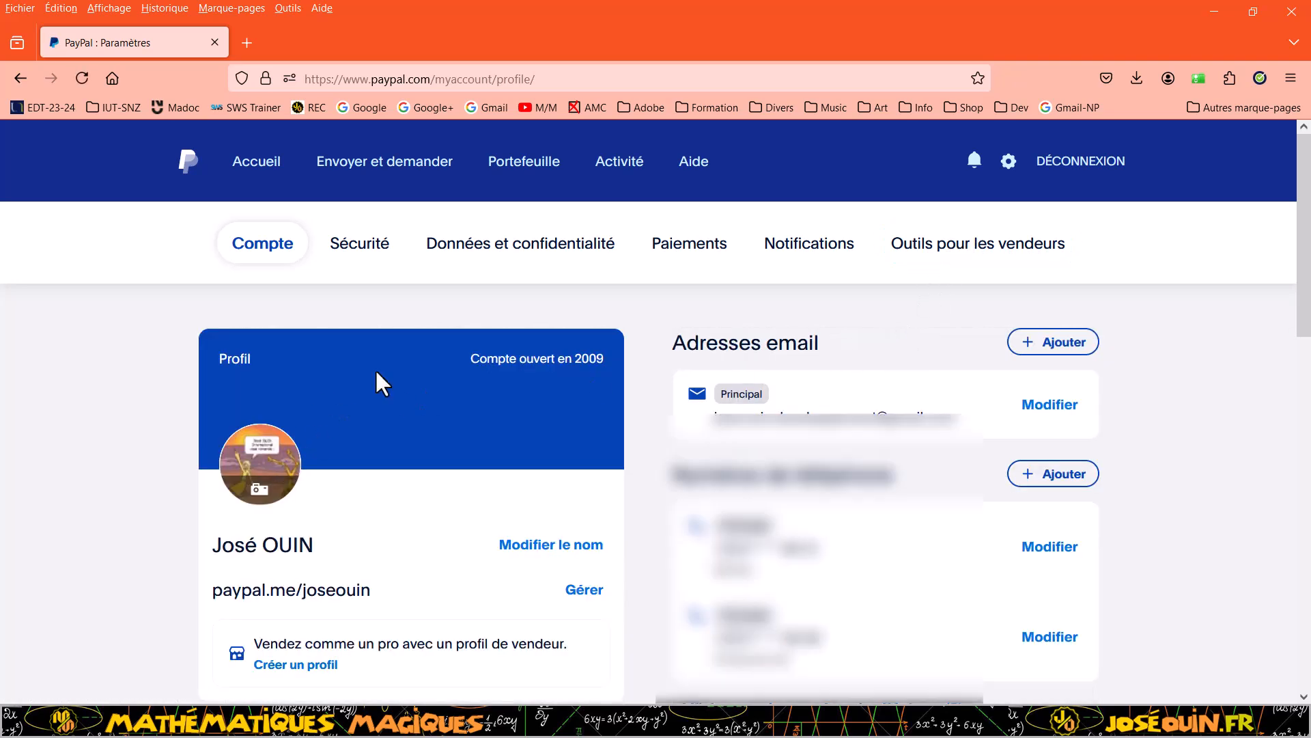
left_click(940, 254)
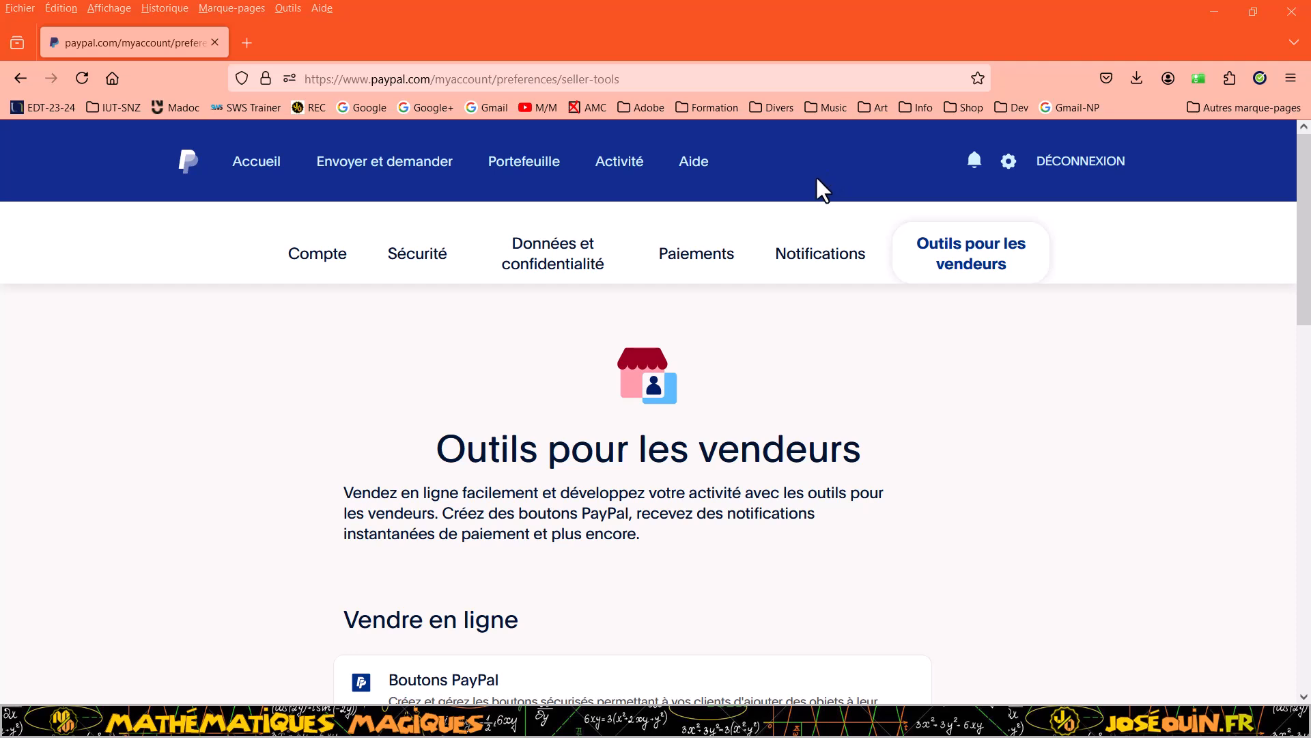
scroll(658, 579, "down", 4)
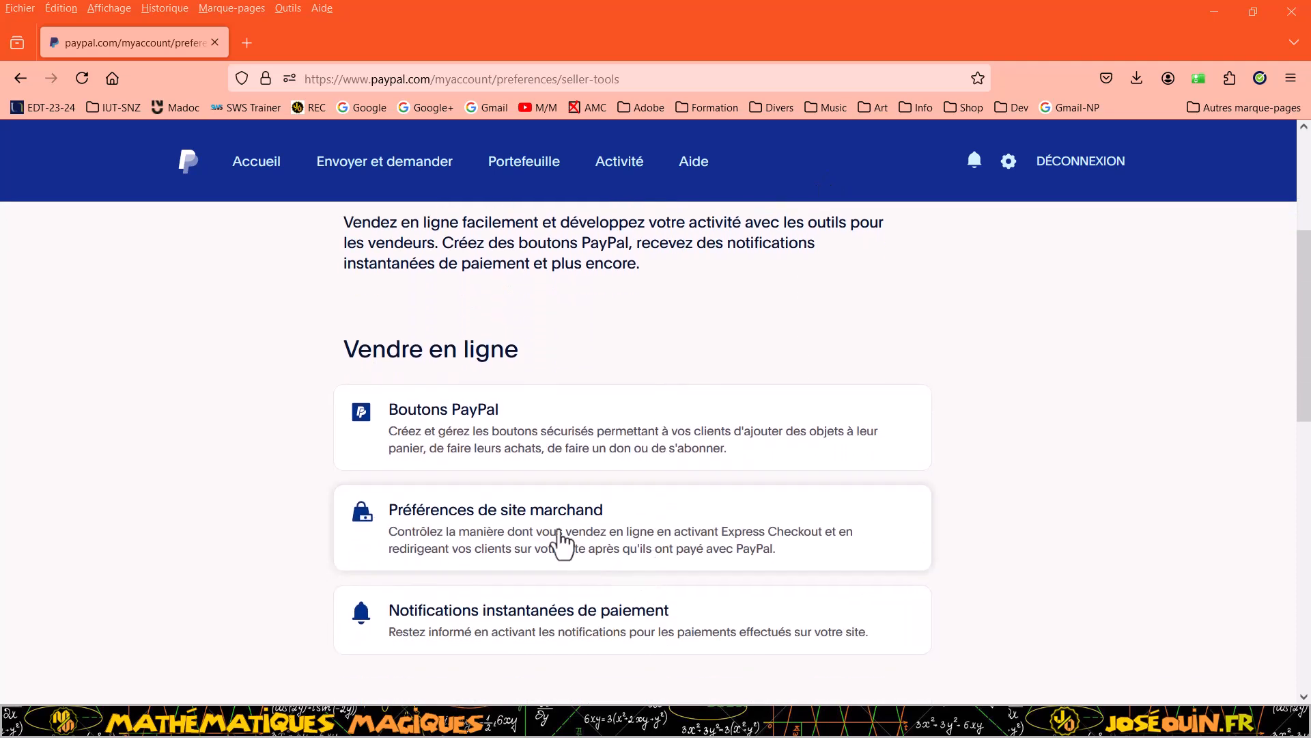
left_click(543, 435)
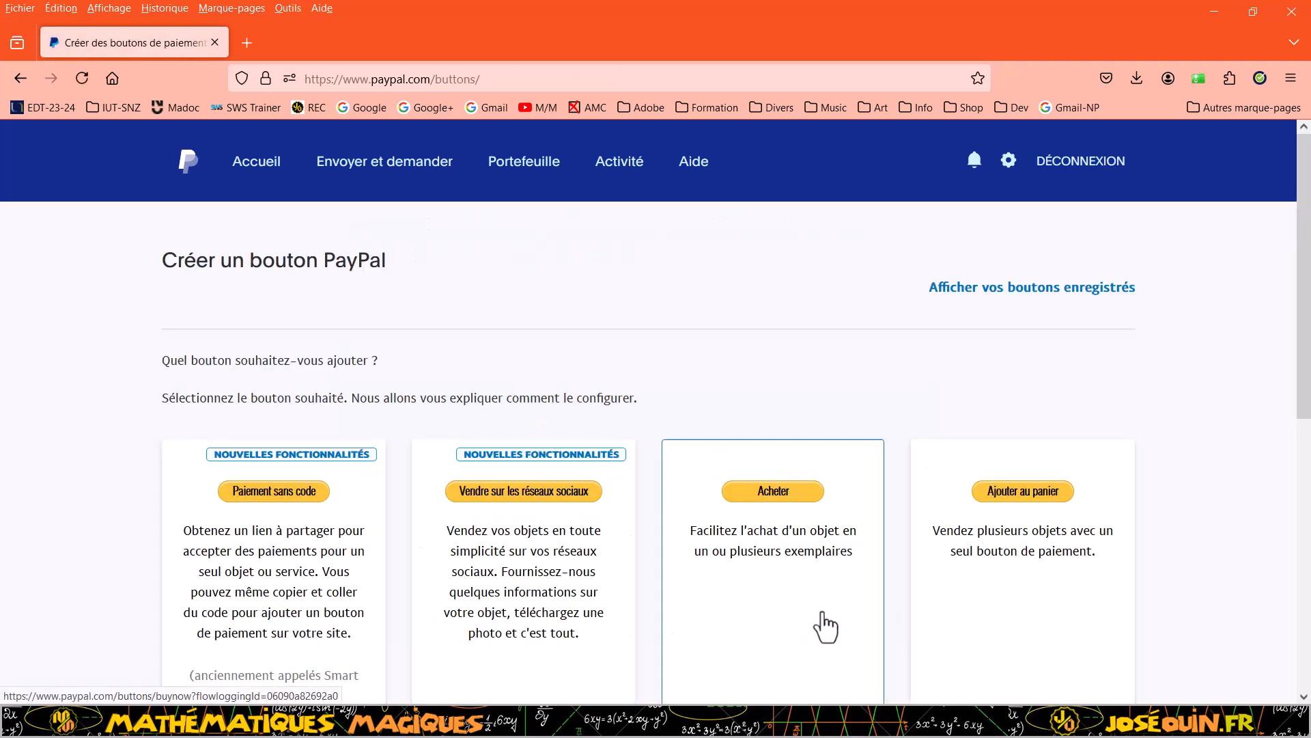
- Choose the Acheter button type for selling a single item
scroll(272, 531, "down", 2)
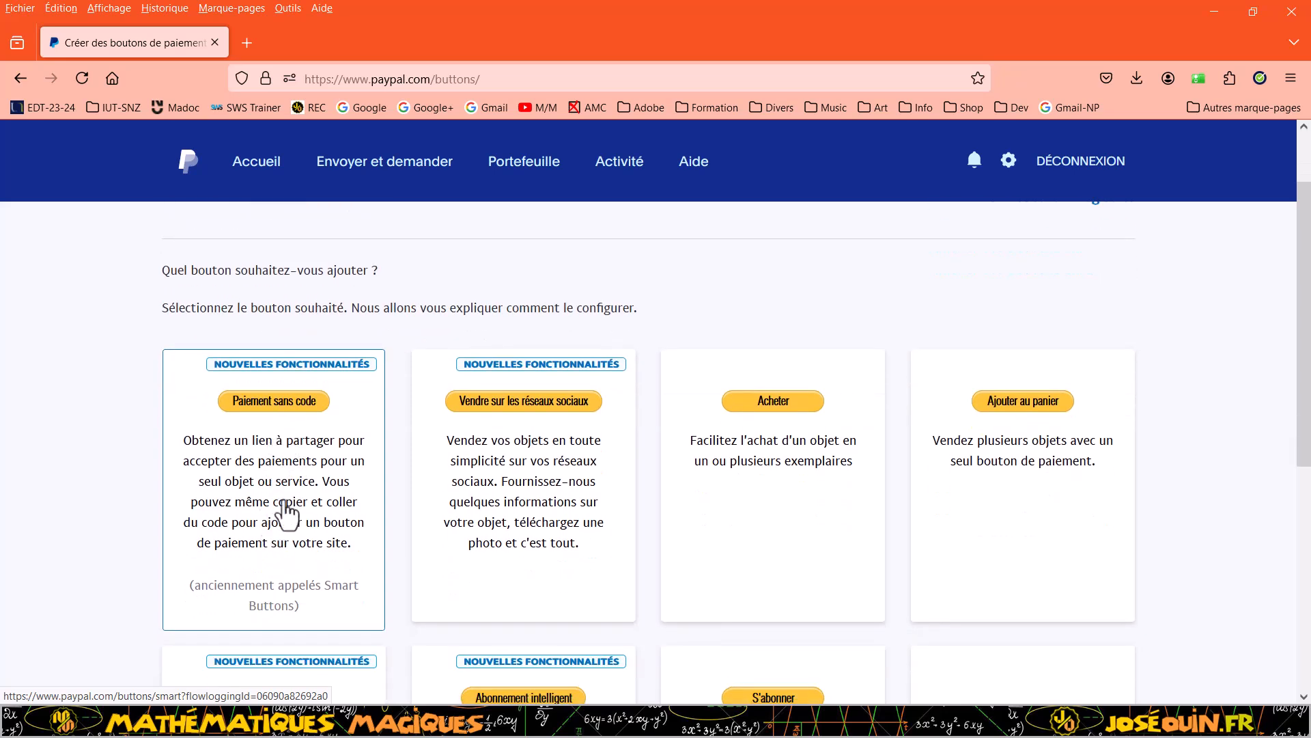
scroll(290, 519, "down", 4)
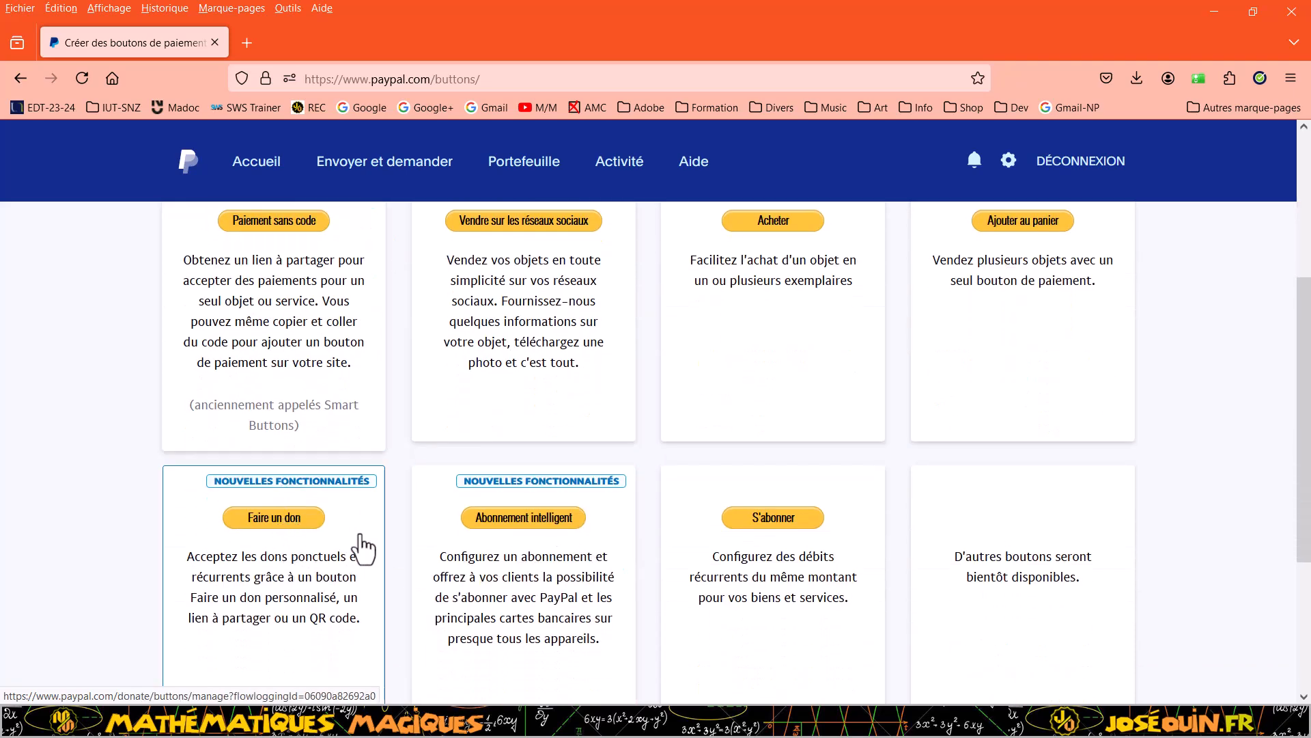
scroll(667, 547, "up", 4)
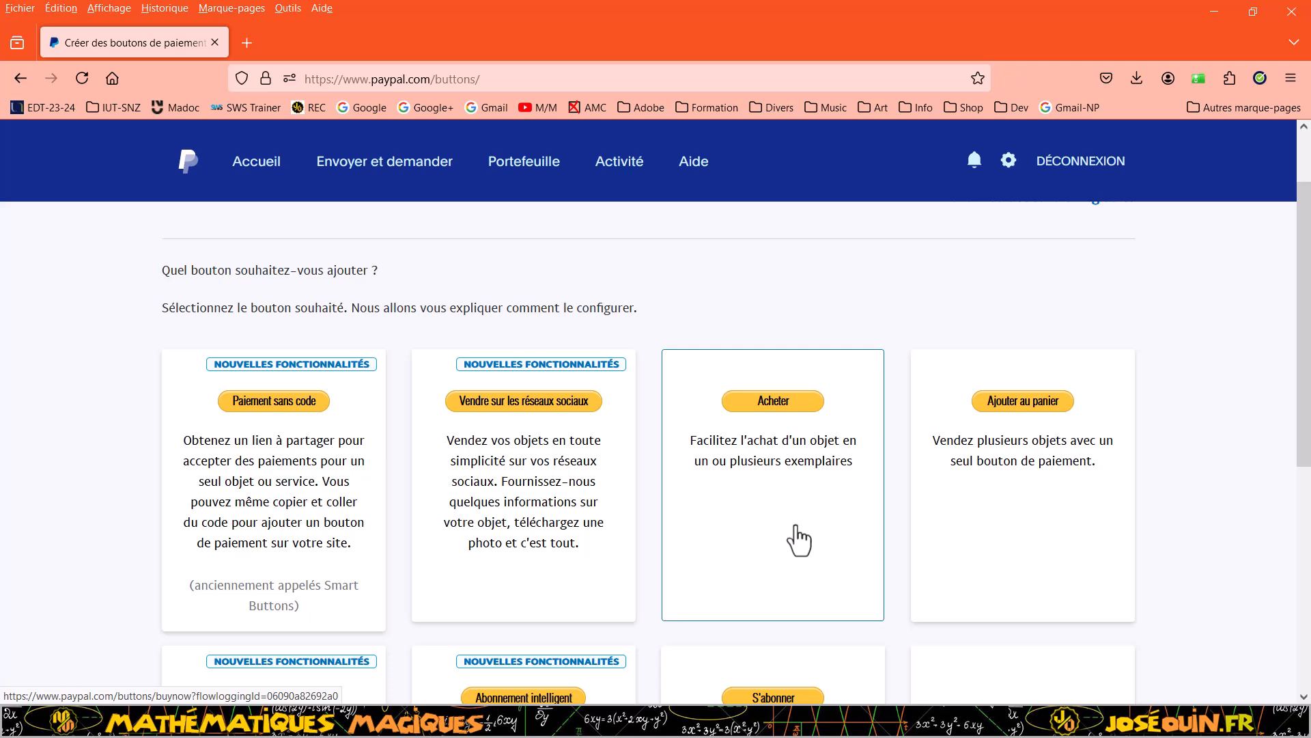
left_click(783, 419)
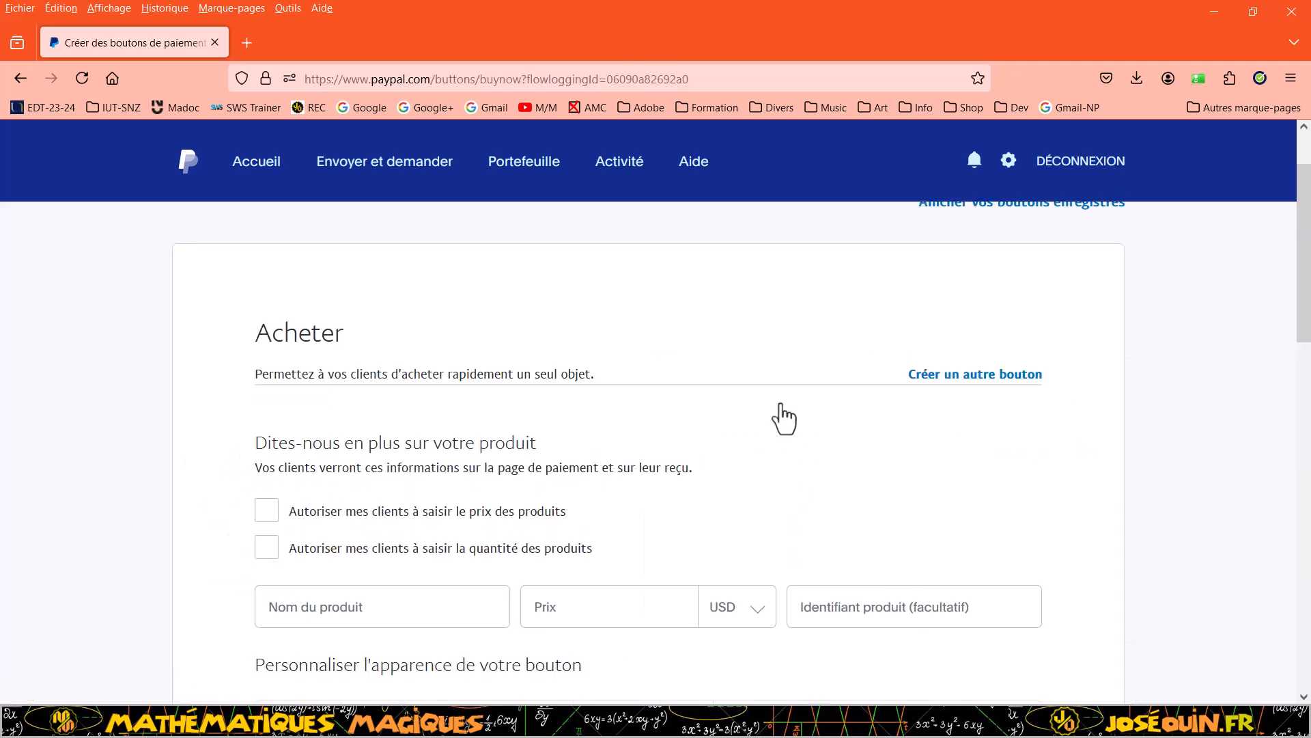
- Name the product Best Magique and set its price to 14
scroll(760, 446, "down", 5)
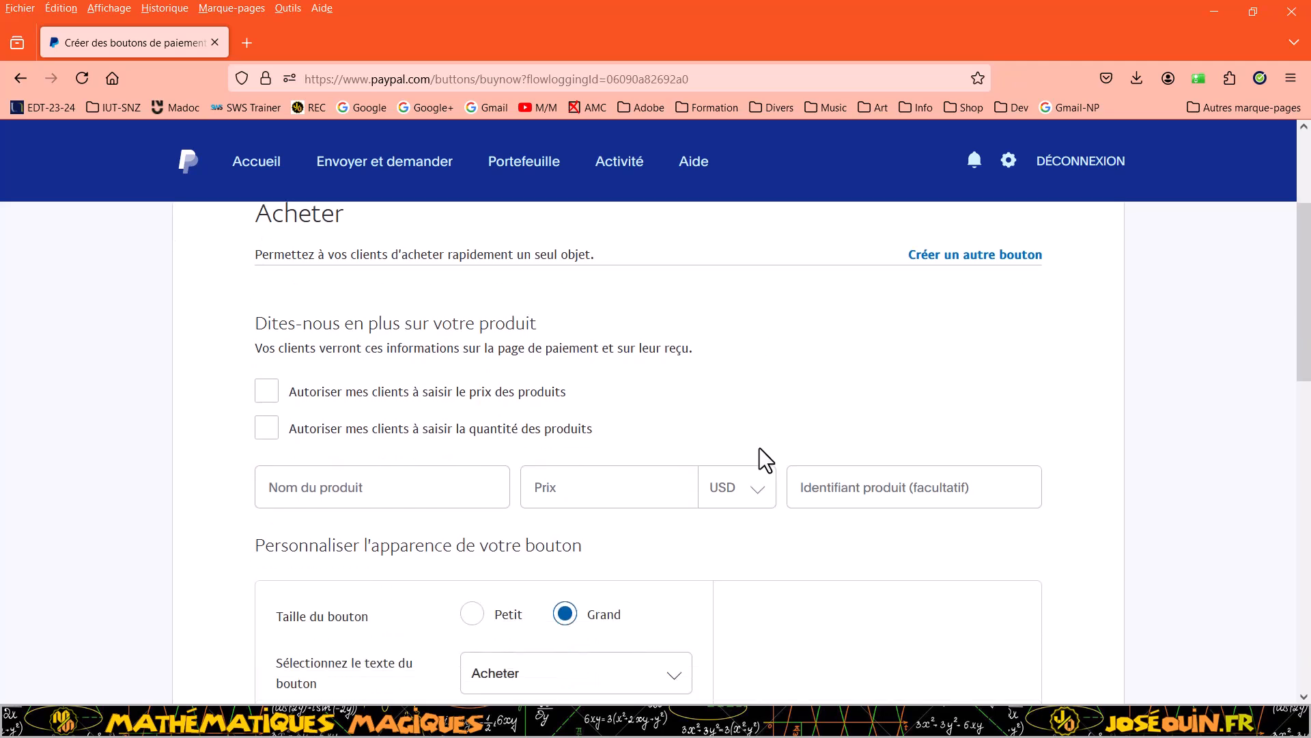
scroll(757, 450, "up", 4)
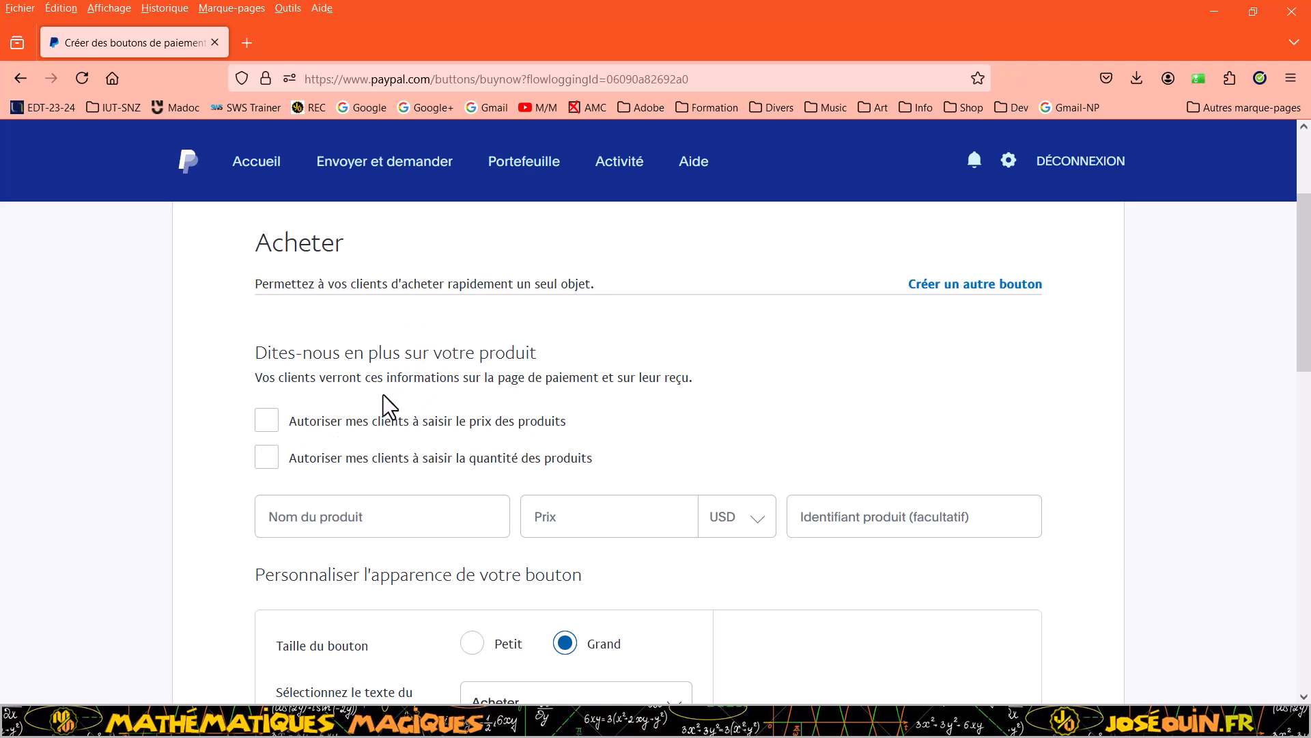
left_click(358, 516)
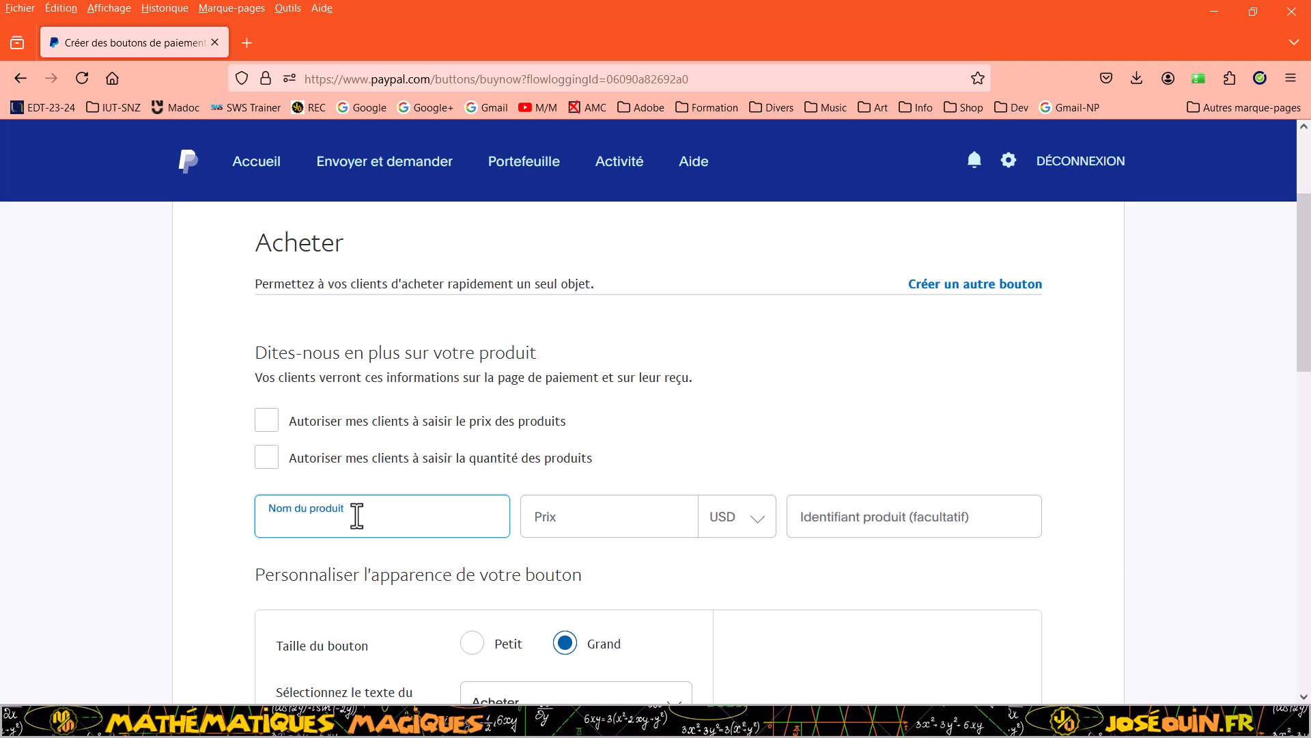
type("Best Magique")
left_click(550, 515)
type("1")
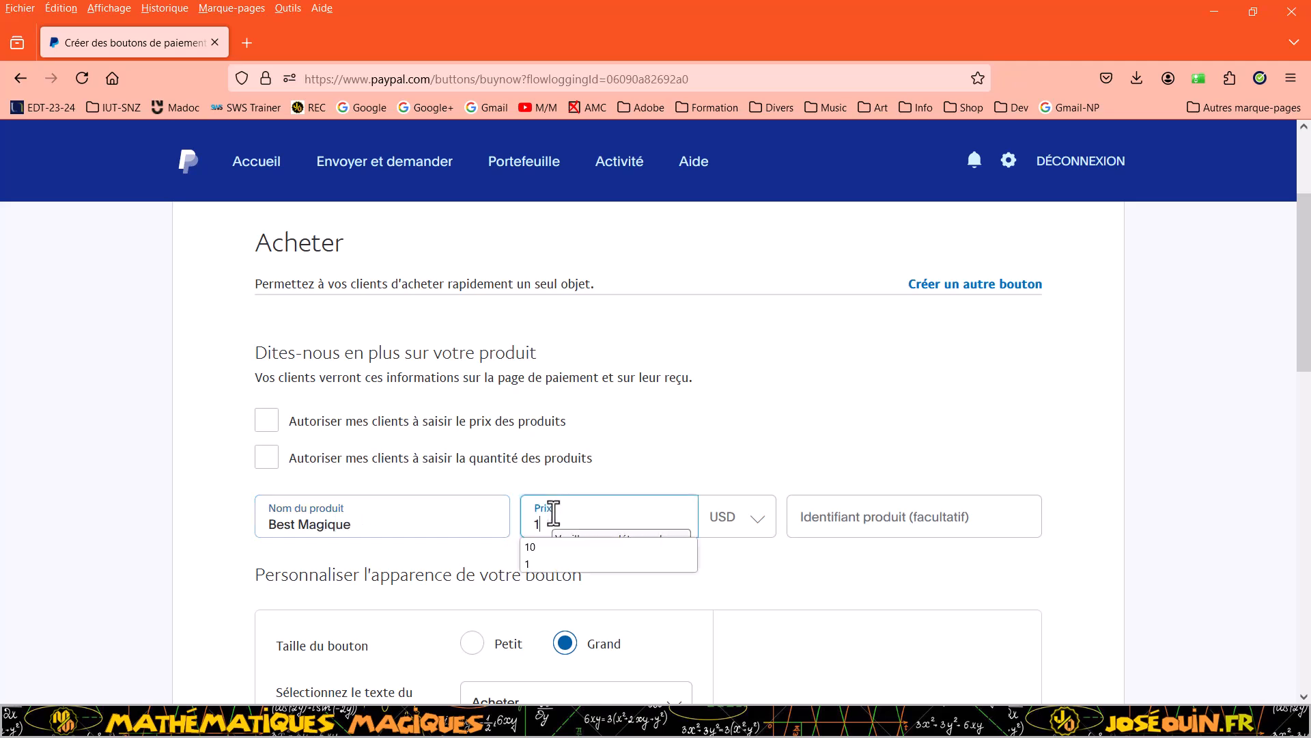
type("0")
key("BackSpace")
type("4")
- Set the price currency to EUR and enter DemoBest as the product identifier
left_click(759, 526)
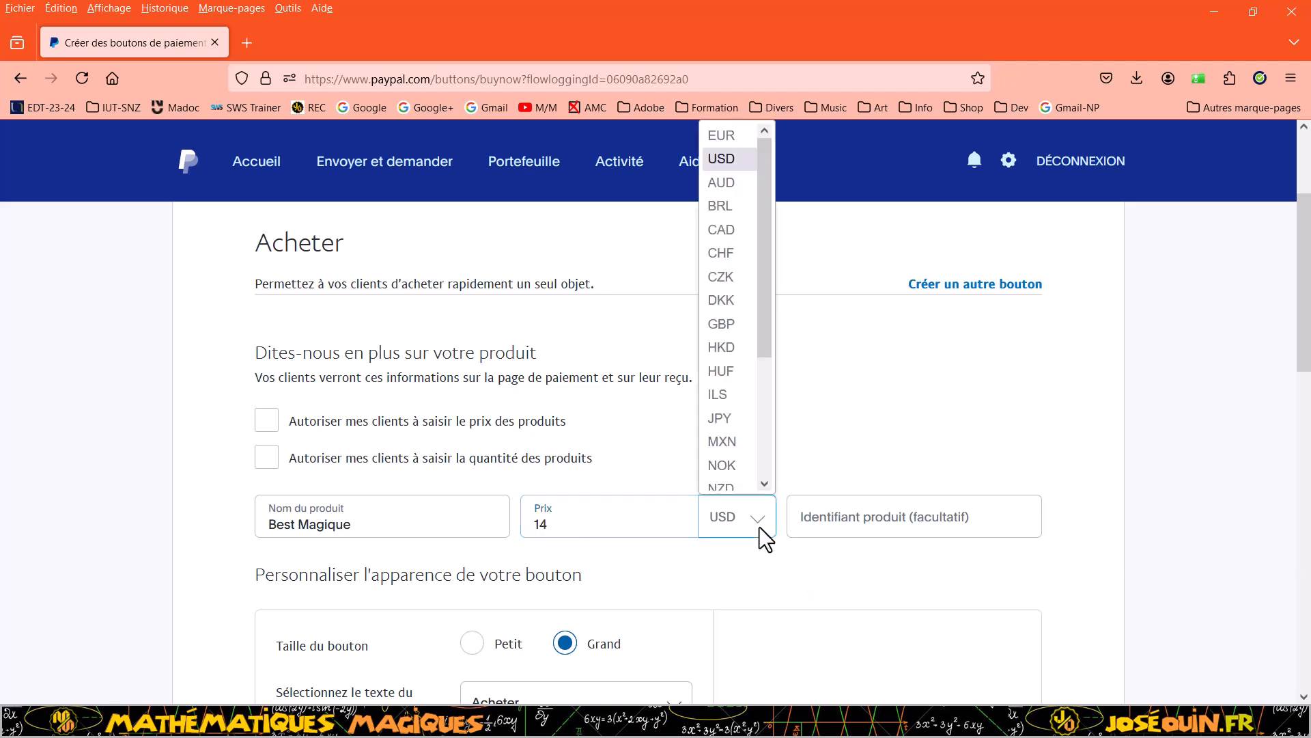
left_click(731, 134)
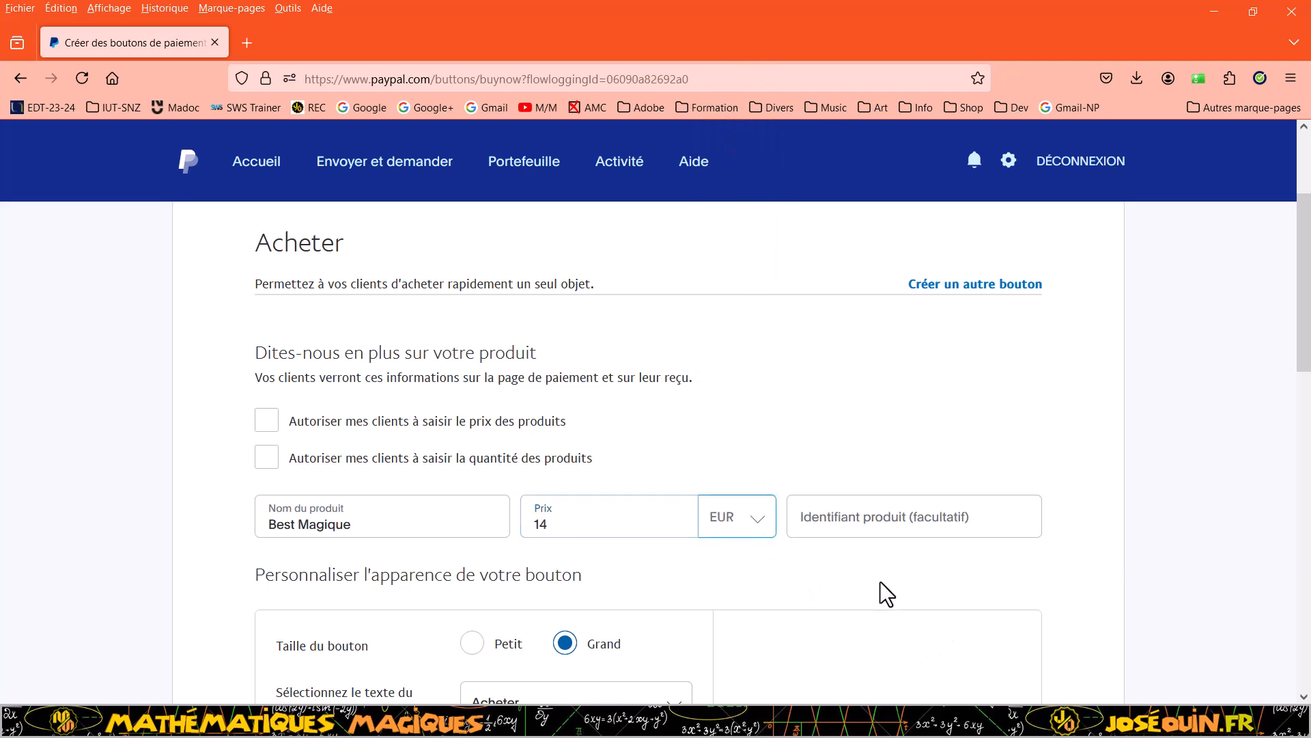
left_click(833, 523)
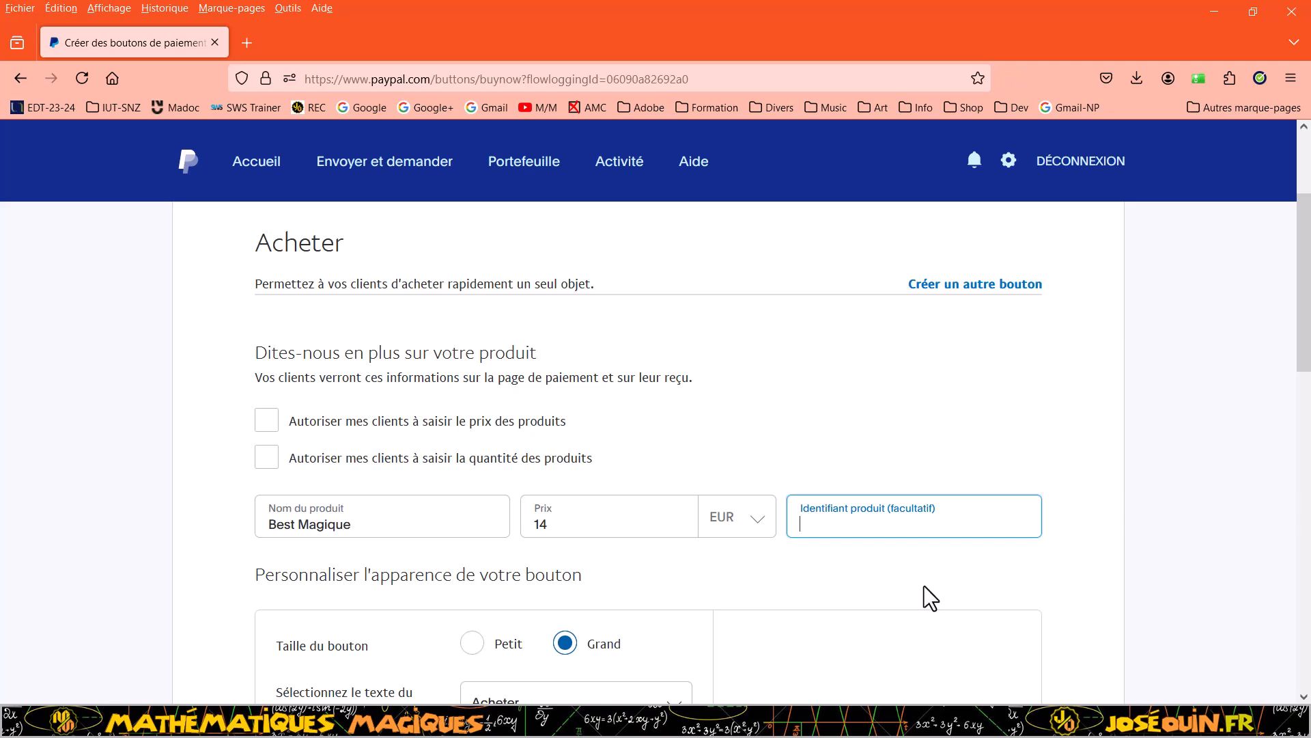
type("DemoBest")
- Select Acheter as the button text in the appearance settings
scroll(844, 576, "down", 2)
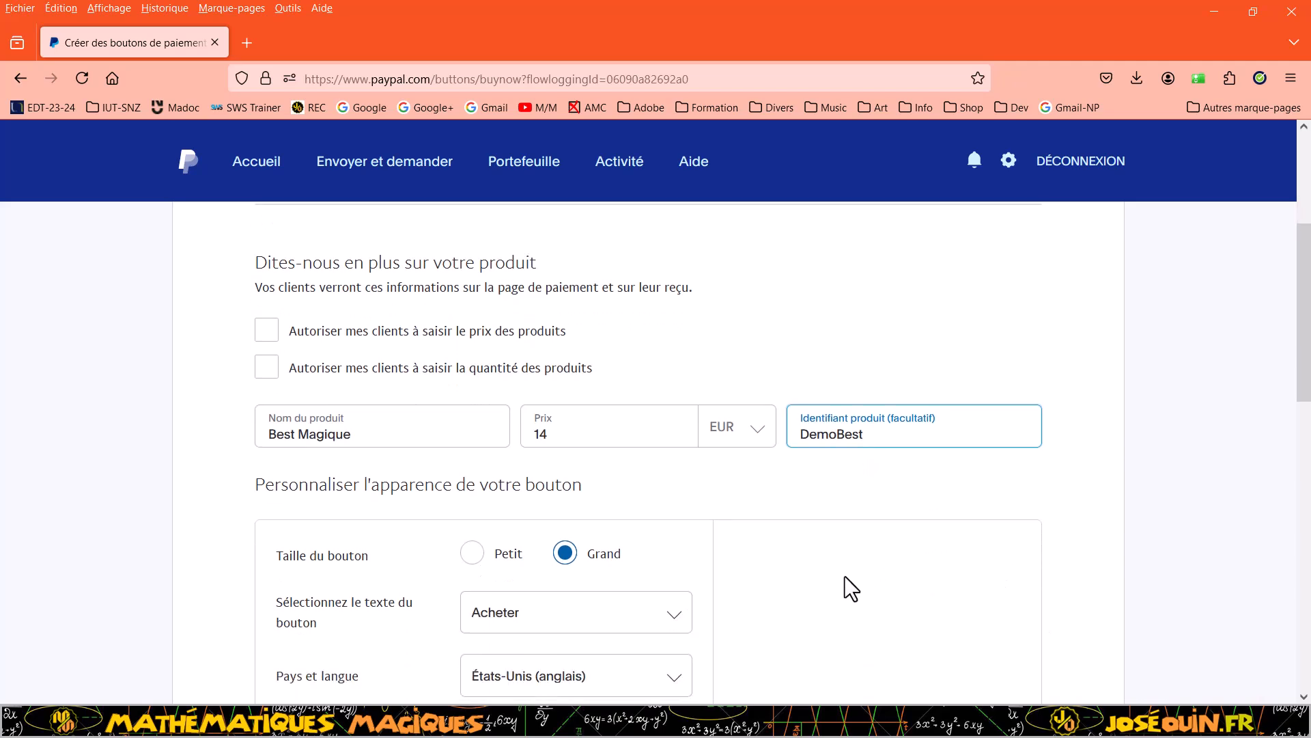
scroll(797, 576, "down", 2)
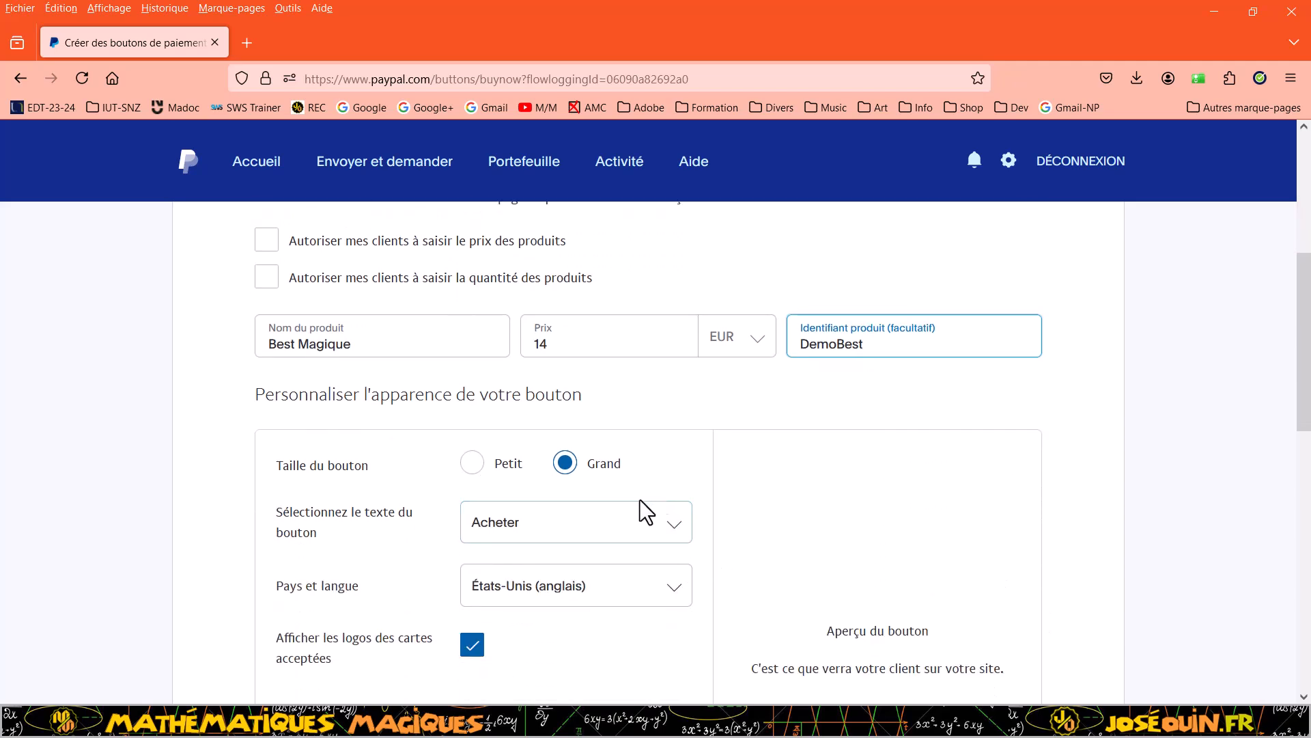
scroll(639, 498, "down", 2)
left_click(679, 437)
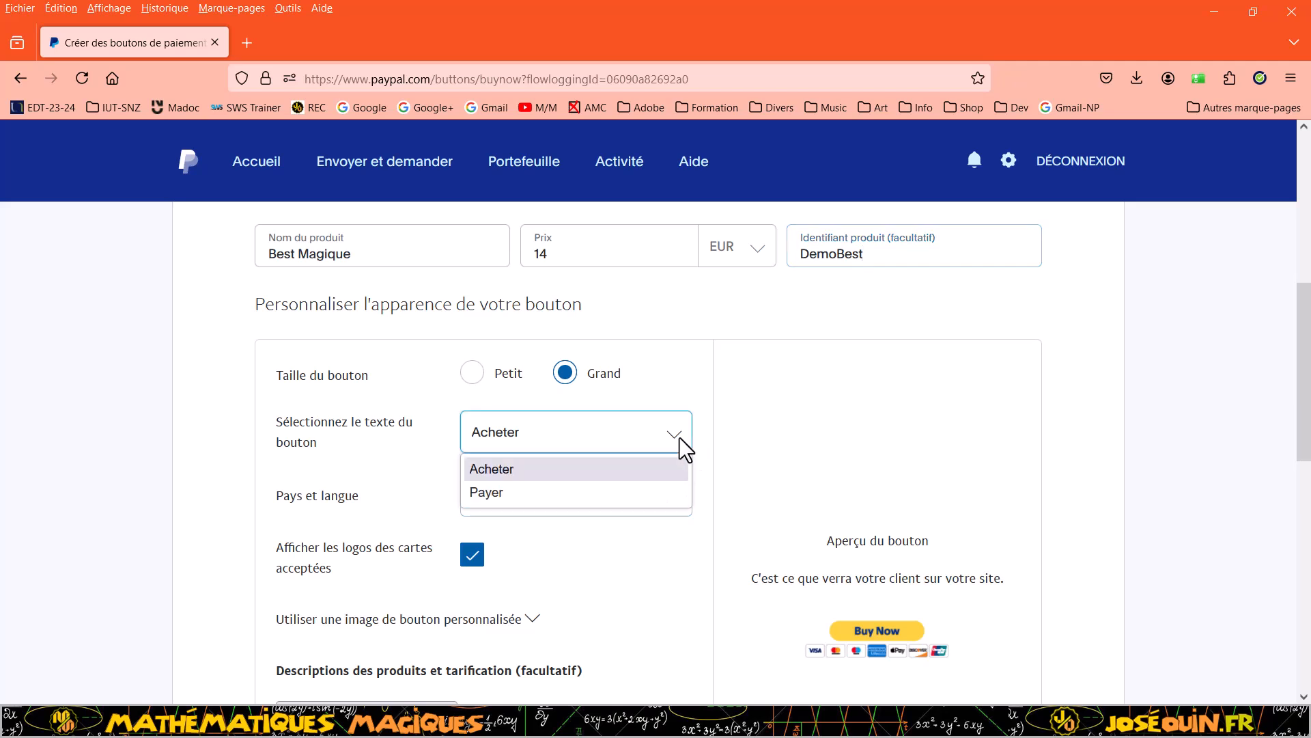
left_click(588, 474)
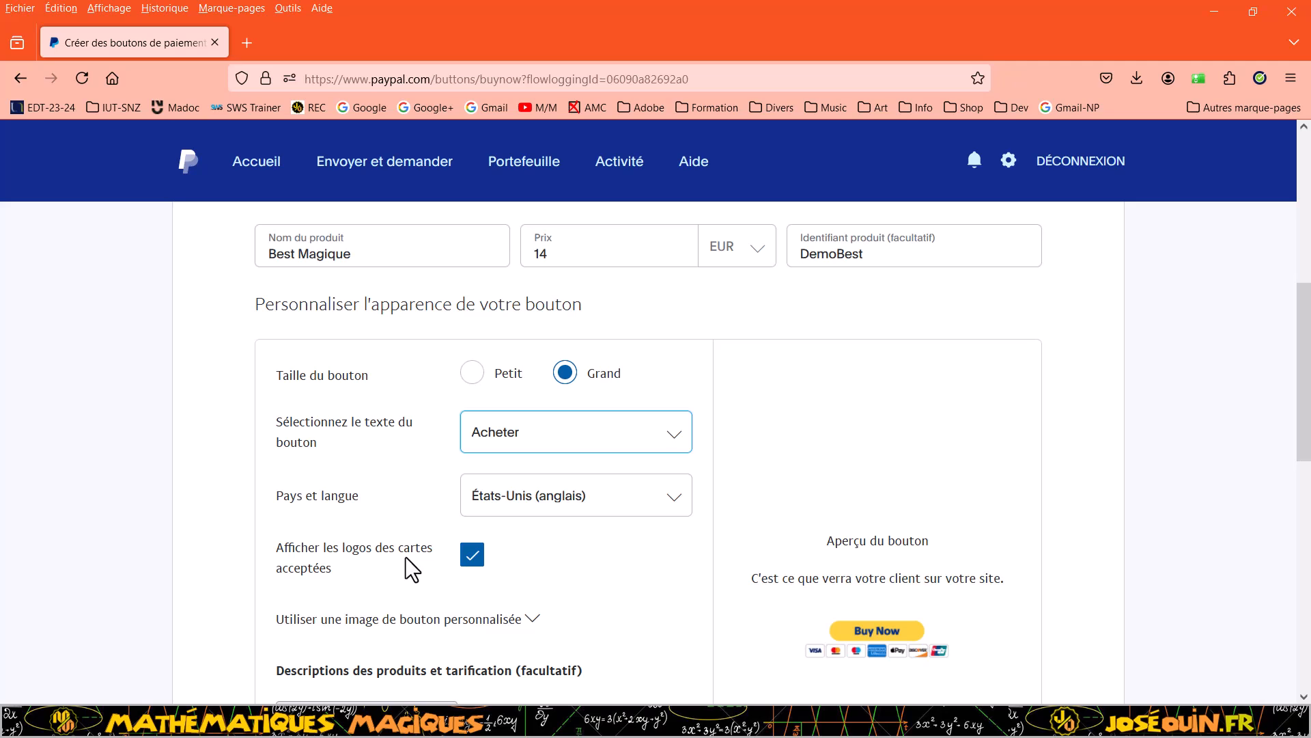
- Review the product and appearance settings, and save them to create the button
scroll(404, 556, "down", 2)
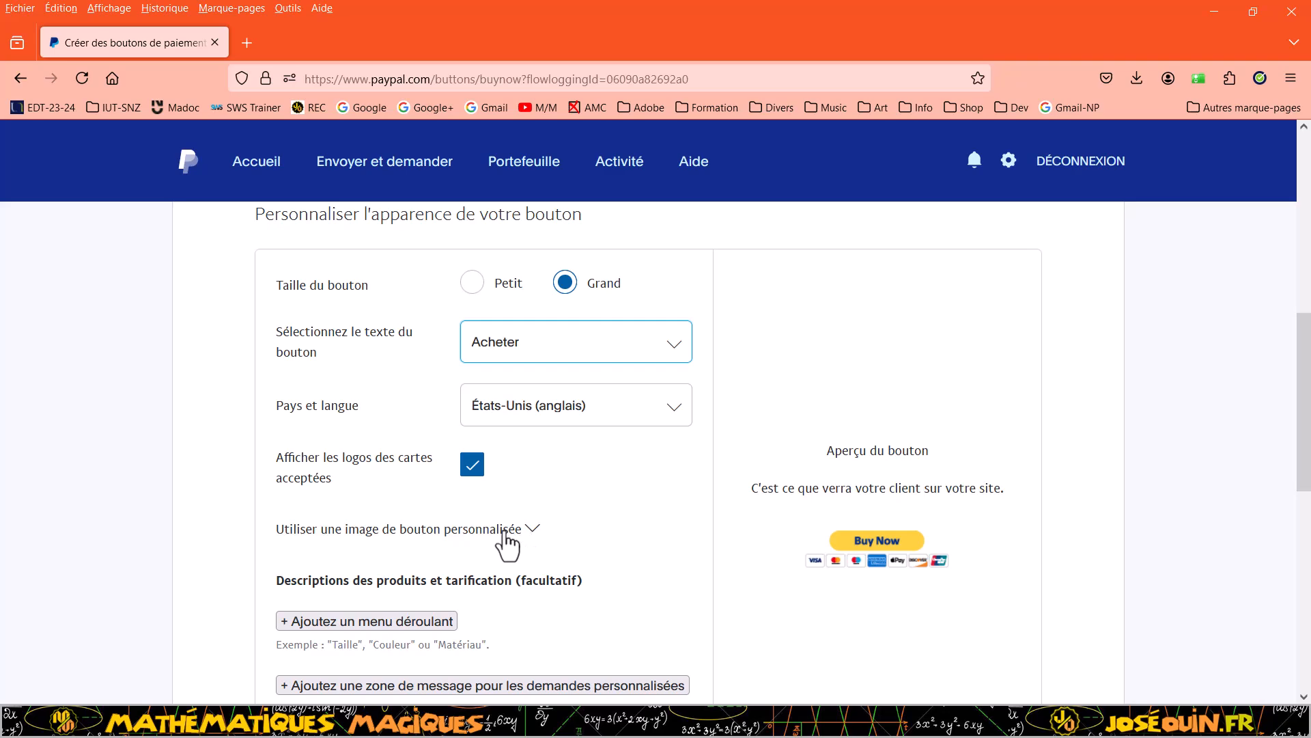
scroll(506, 543, "down", 2)
scroll(506, 542, "up", 8)
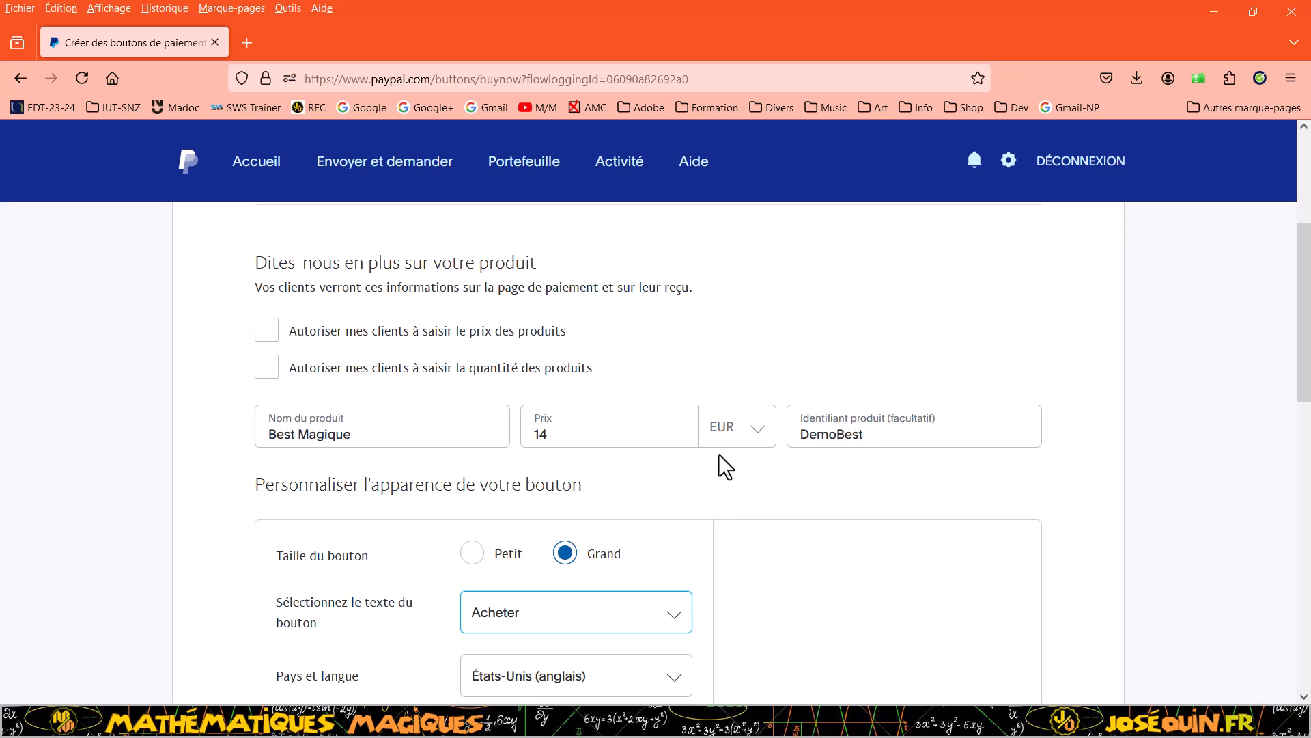
scroll(670, 459, "up", 3)
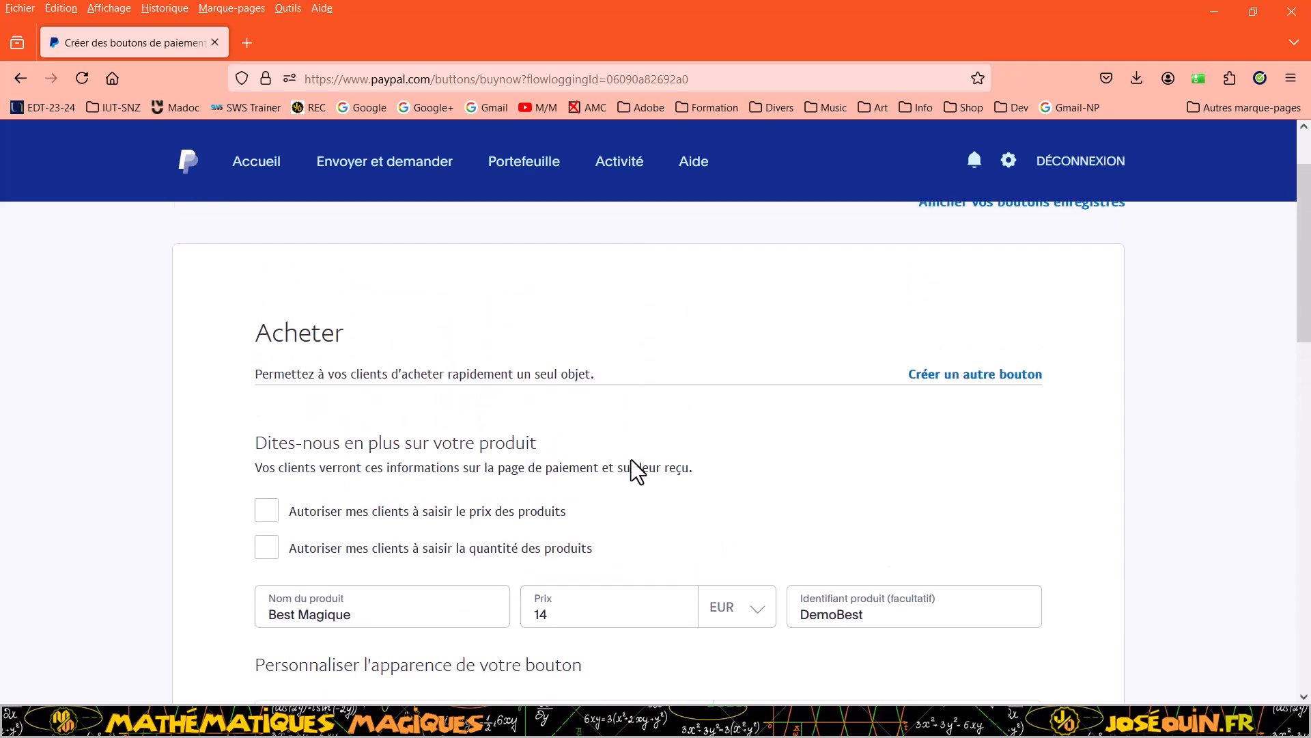
scroll(630, 459, "down", 2)
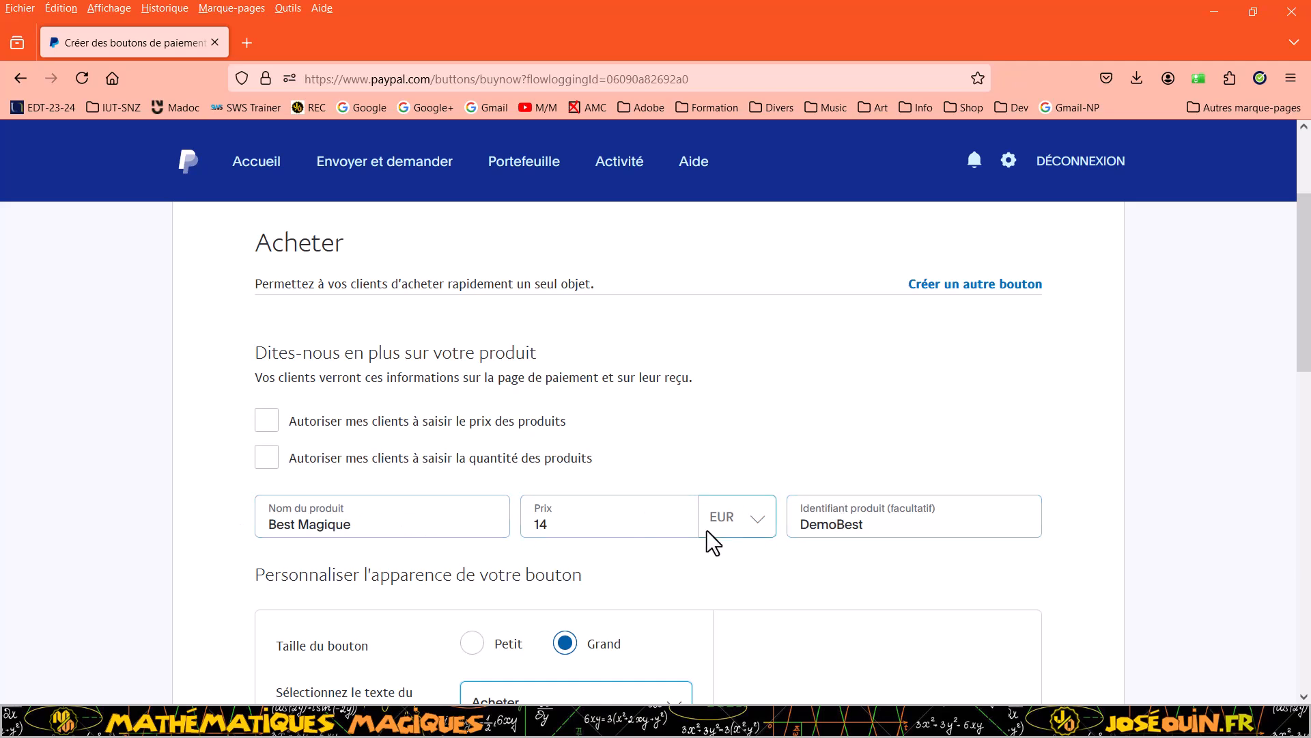
scroll(756, 527, "down", 8)
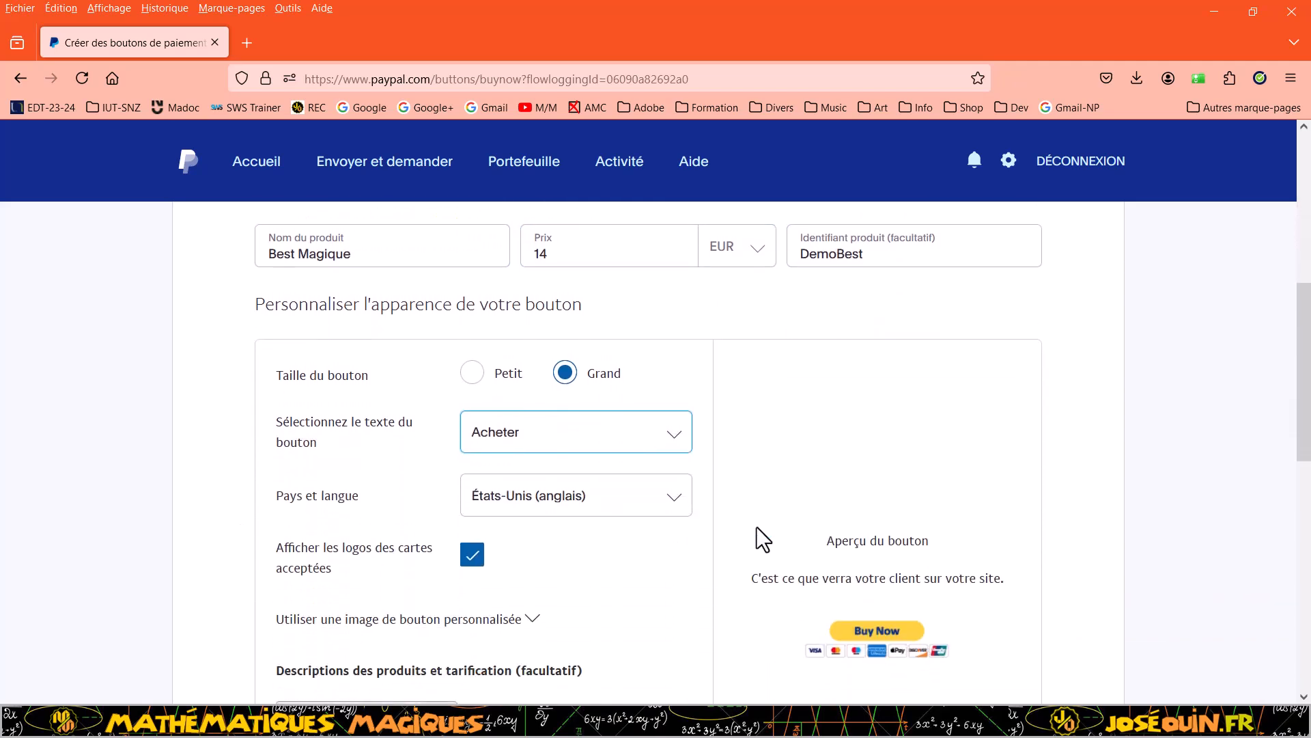
scroll(756, 527, "down", 3)
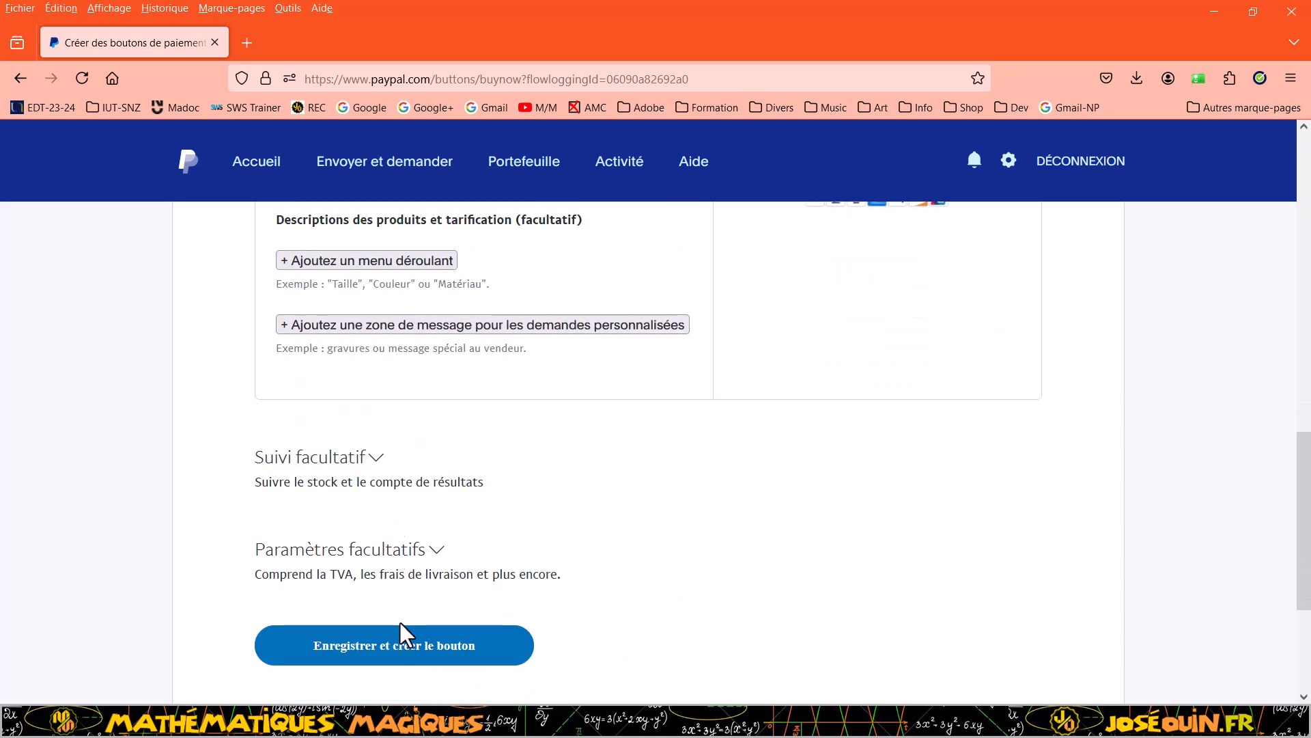
left_click(407, 656)
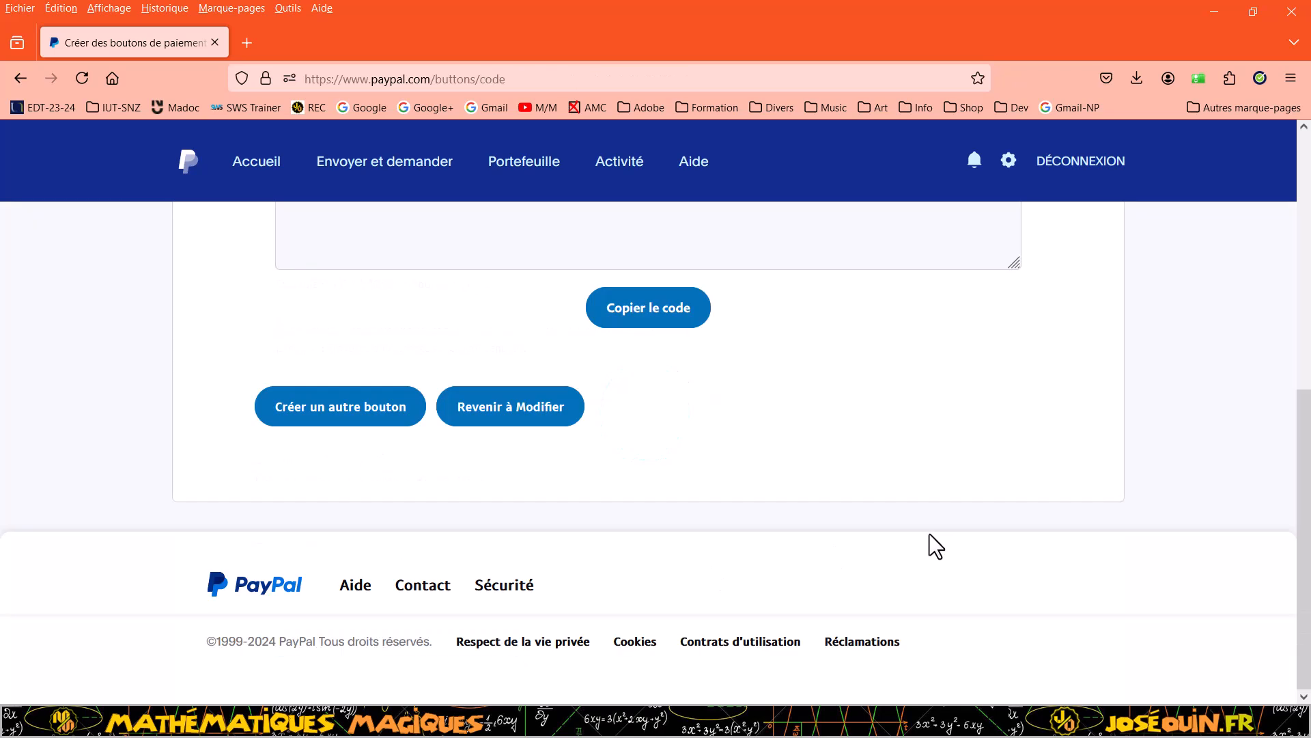
- Copy the generated button code and paste it into the blank Notepad++ document
scroll(916, 478, "up", 5)
scroll(905, 449, "up", 1)
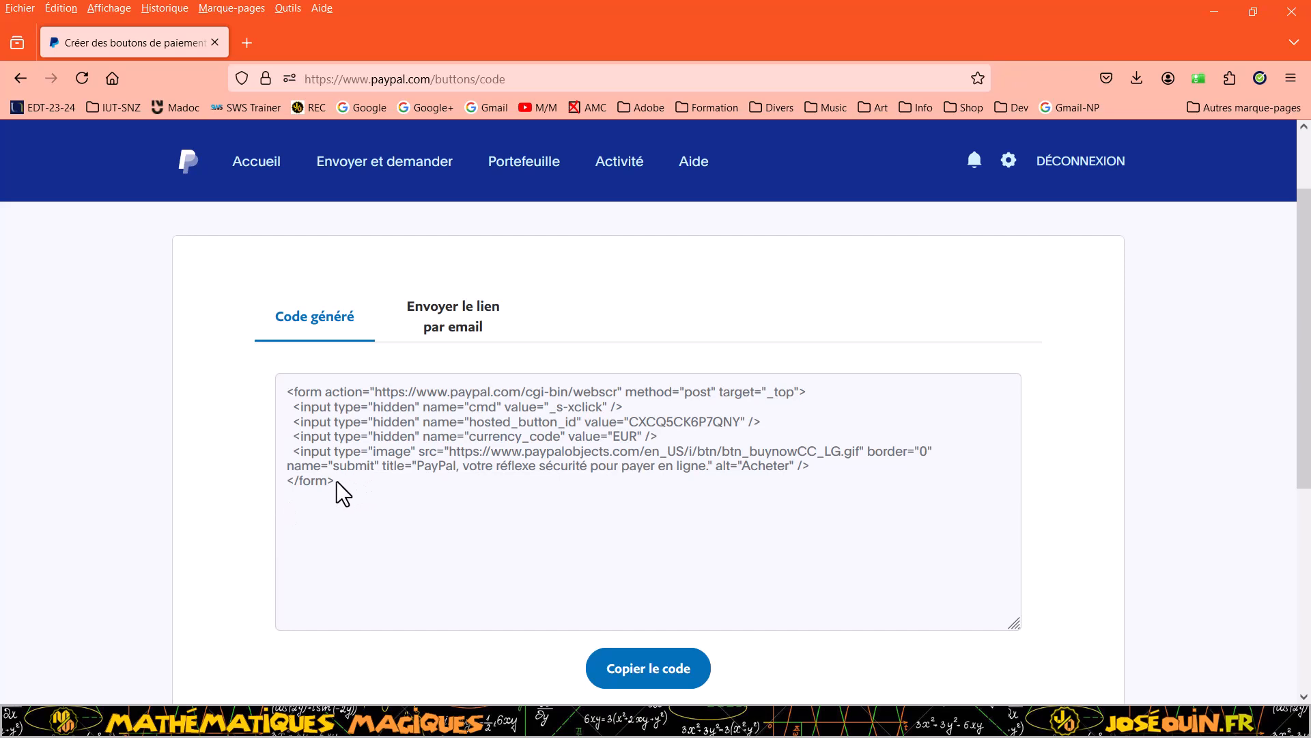
left_click(663, 676)
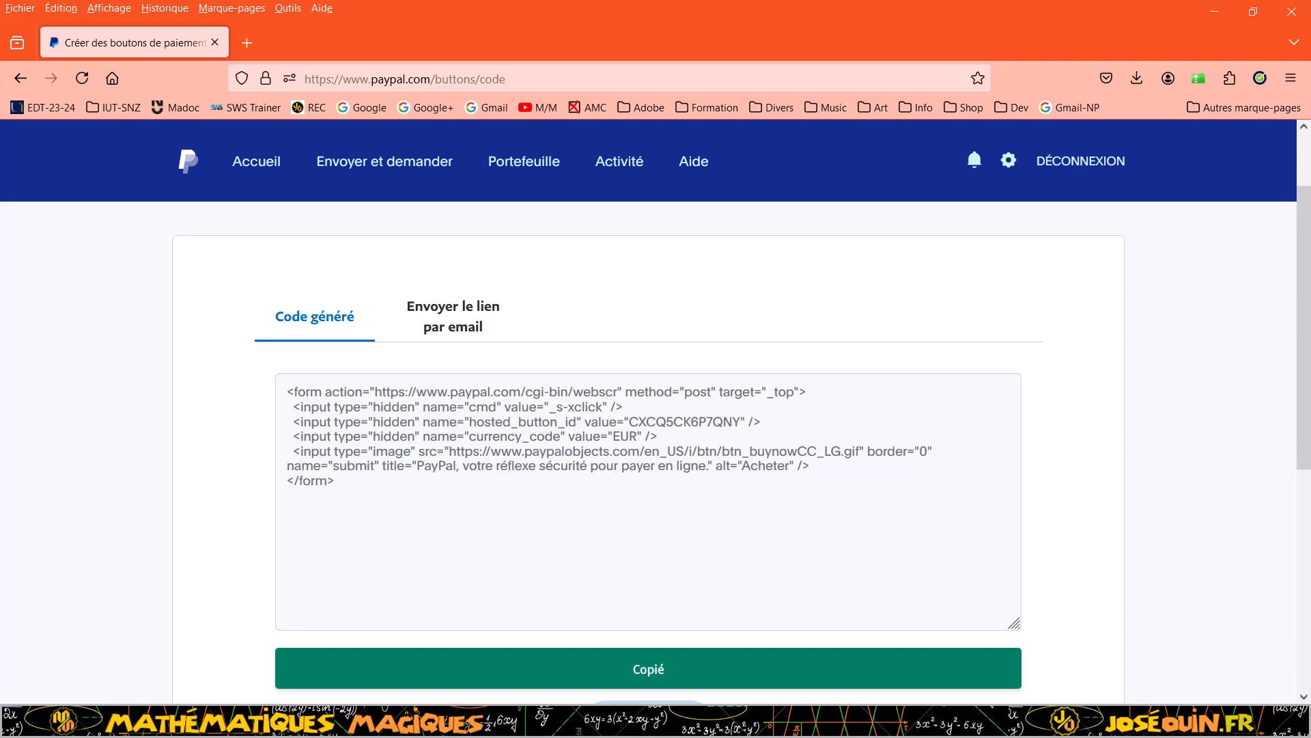
key("alt+Tab")
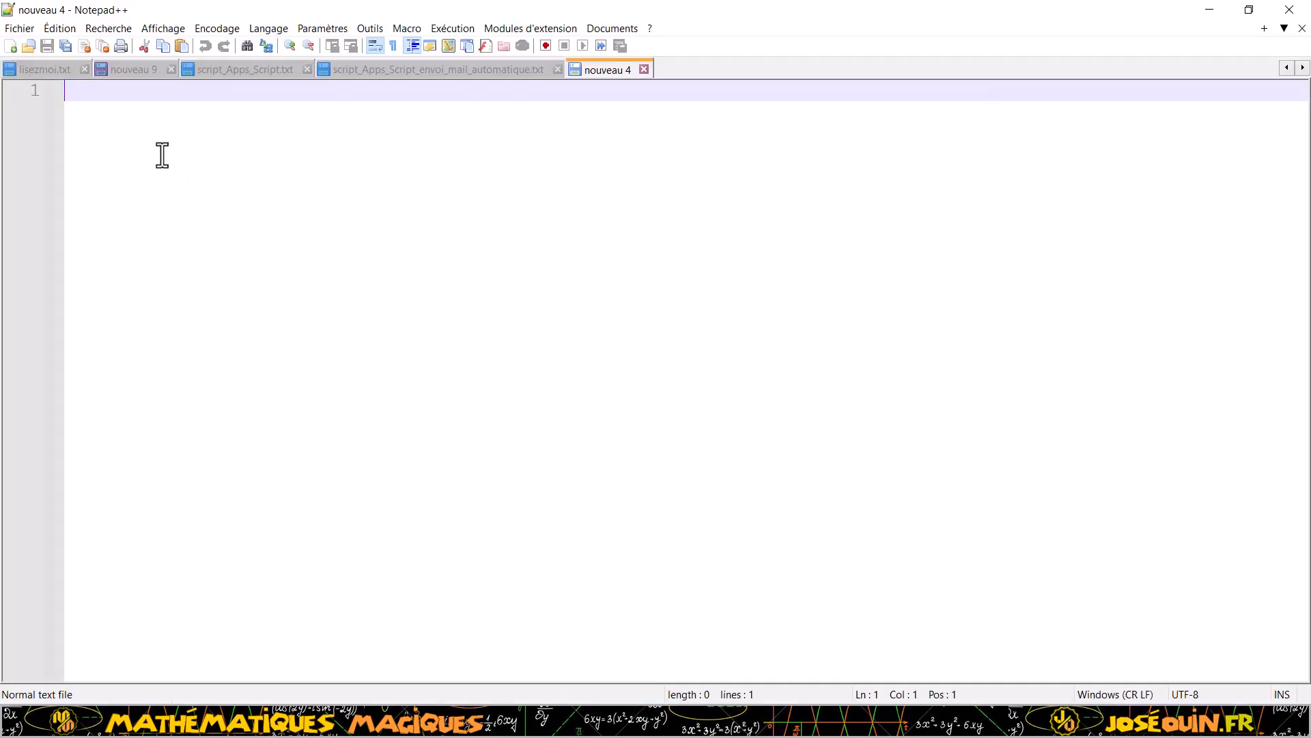
type("<form action=\"https://www.paypal.com/cgi-bin/webscr\" method=\"post\" target=\"_top\">   <input type=\"hidden\" name=\"cmd\" value=\"_s-xclick\" />   <input type=\"hidden\" name=\"hosted_button_id\" value=\"CXCQ5CK6P7QNY\" />   <input type=\"hidden\" name=\"currency_code\" value=\"EUR\" />   <input type=\"image\" src=\"https://www.paypalobjects.com/en_US/i/btn/btn_buynowCC_LG.gif\" border=\"0\" name=\"submit\" title=\"PayPal, votre réflexe sécurité pour payer en ligne.\" alt=\"Acheter\" /> </form>")
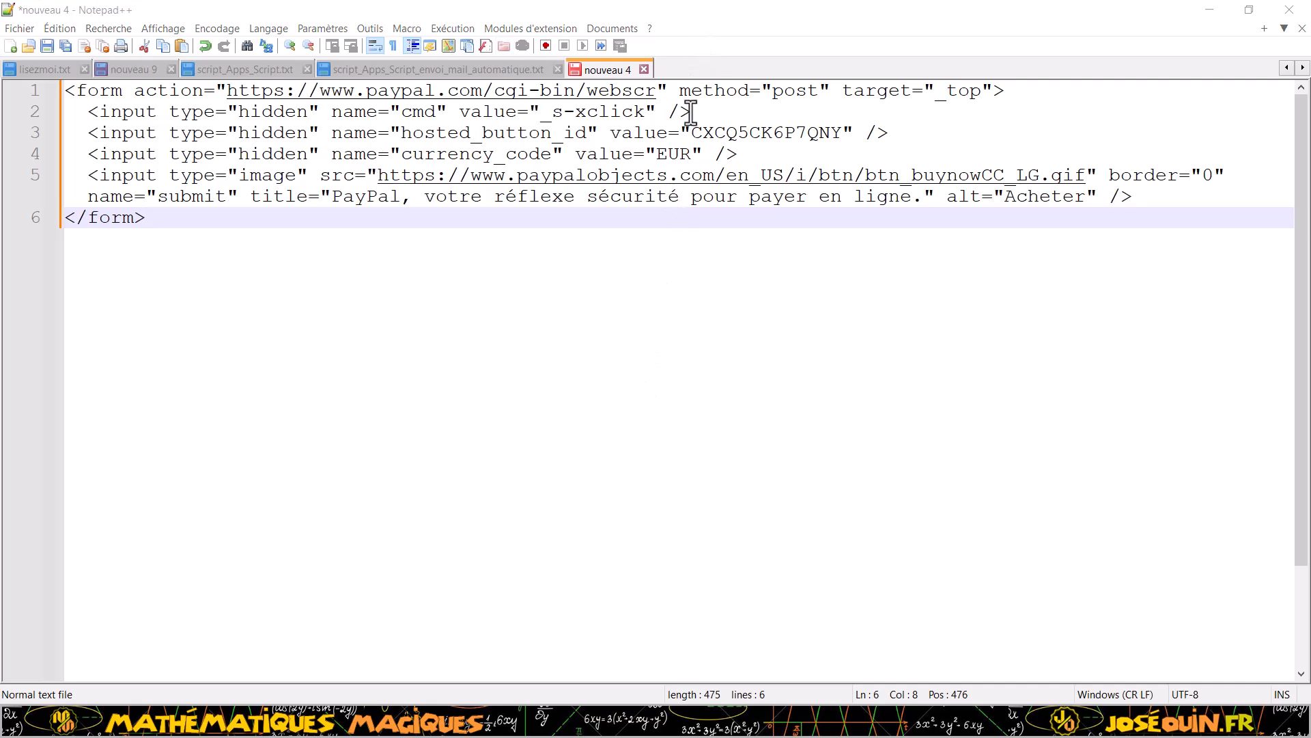
- Examine the hosted_button_id value and the button image URL in the pasted form code
left_click_drag(795, 132, 695, 137)
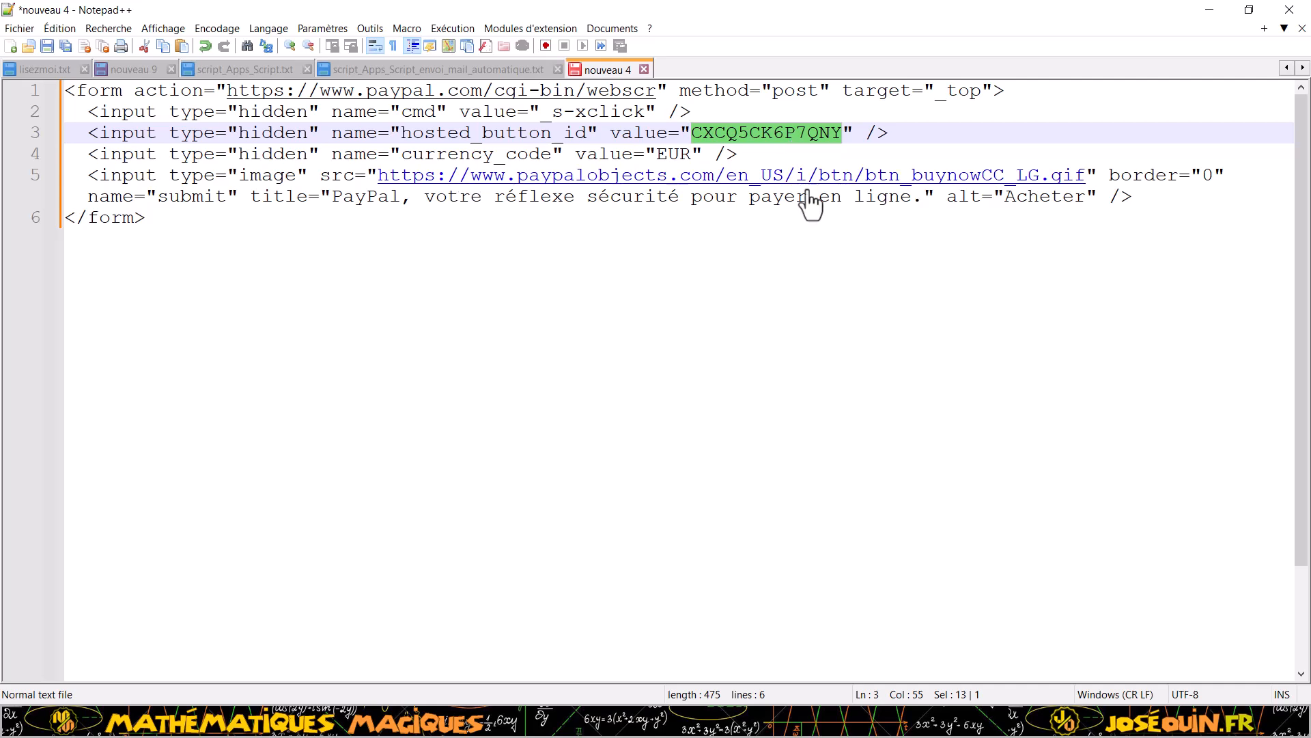
left_click_drag(1086, 176, 382, 177)
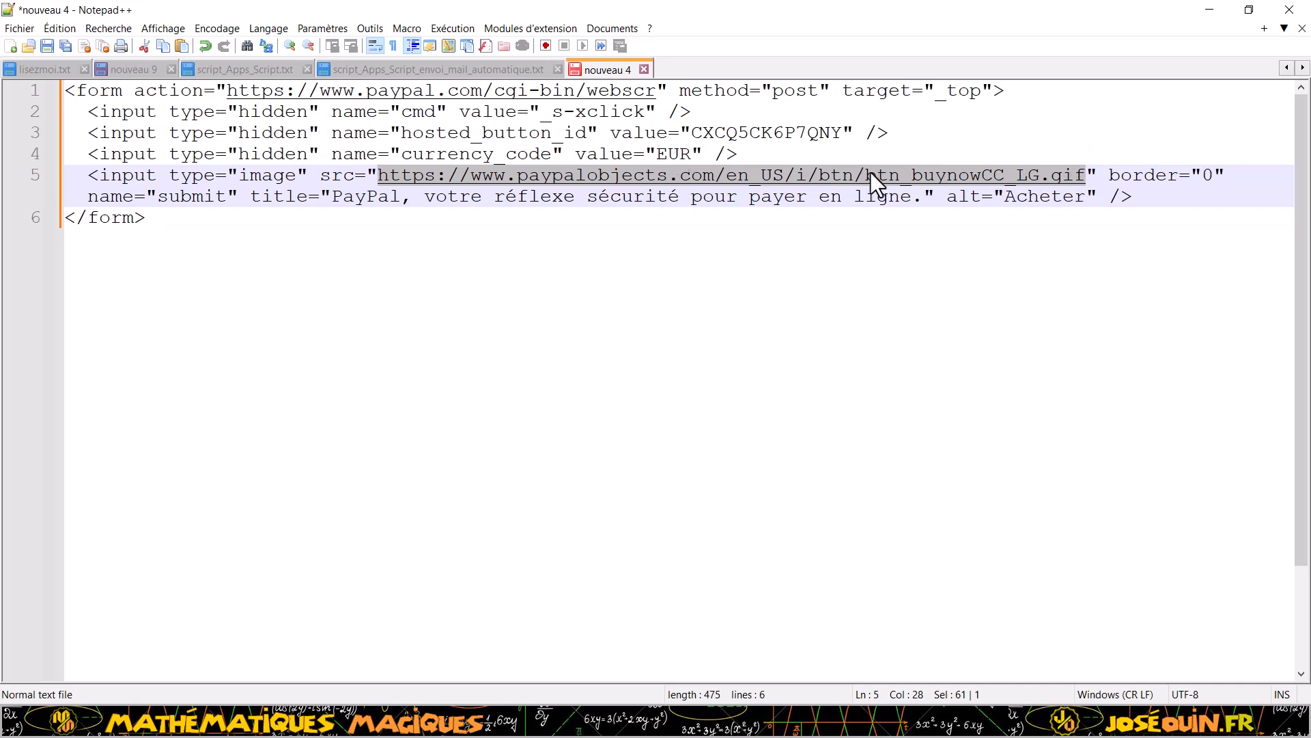
left_click(577, 234)
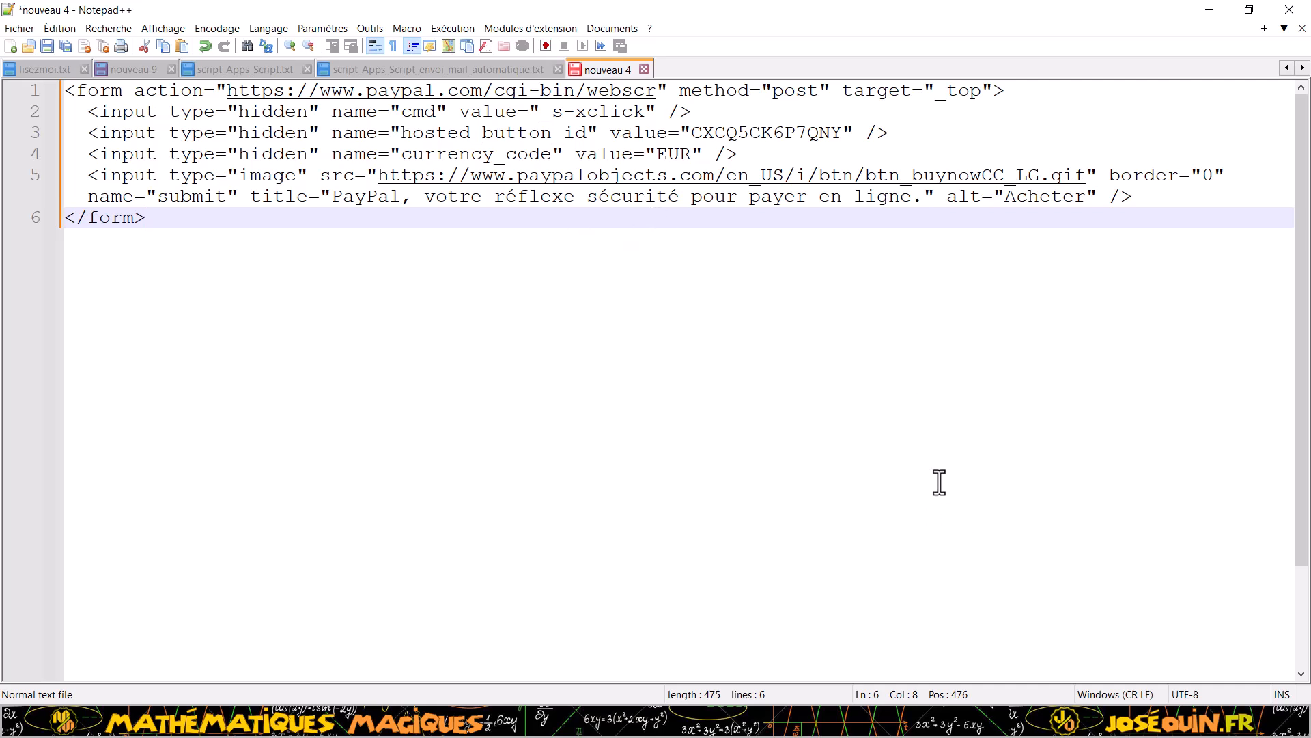
- Switch back to the PayPal page in Firefox and display the list of saved buttons
left_click(1210, 10)
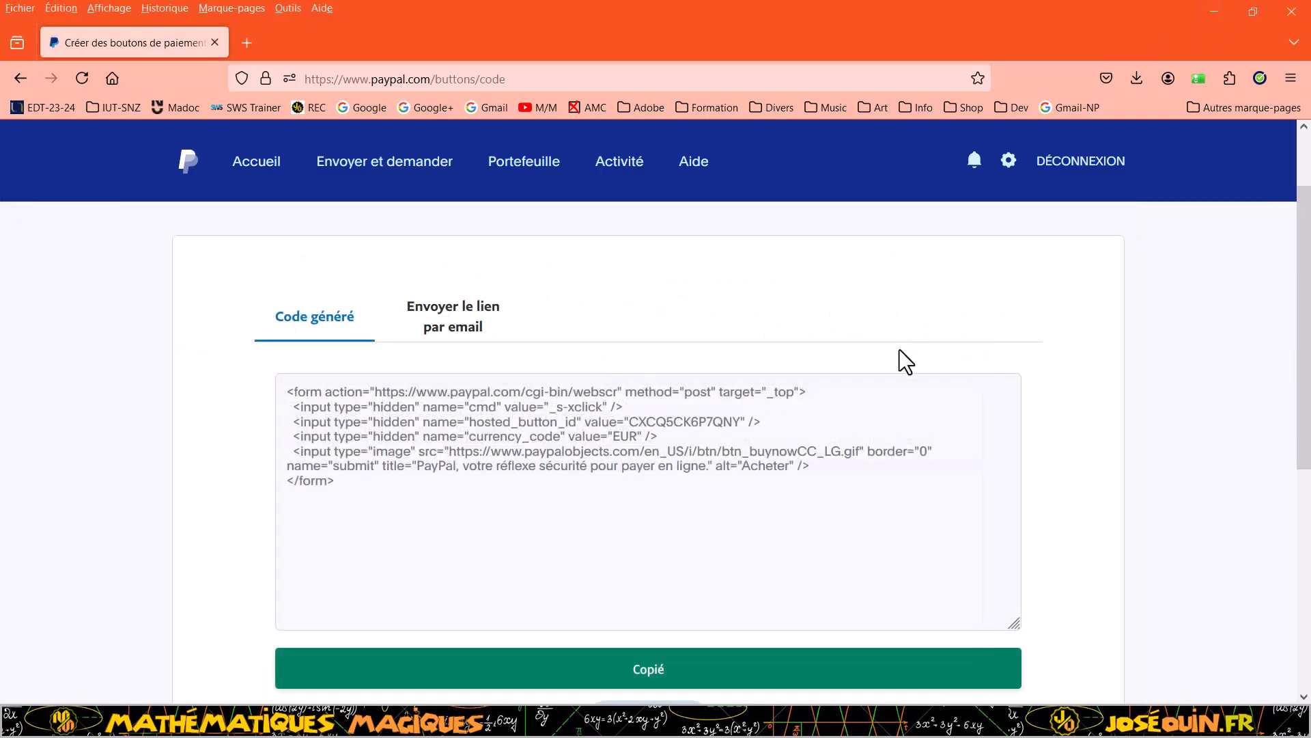
scroll(999, 386, "down", 4)
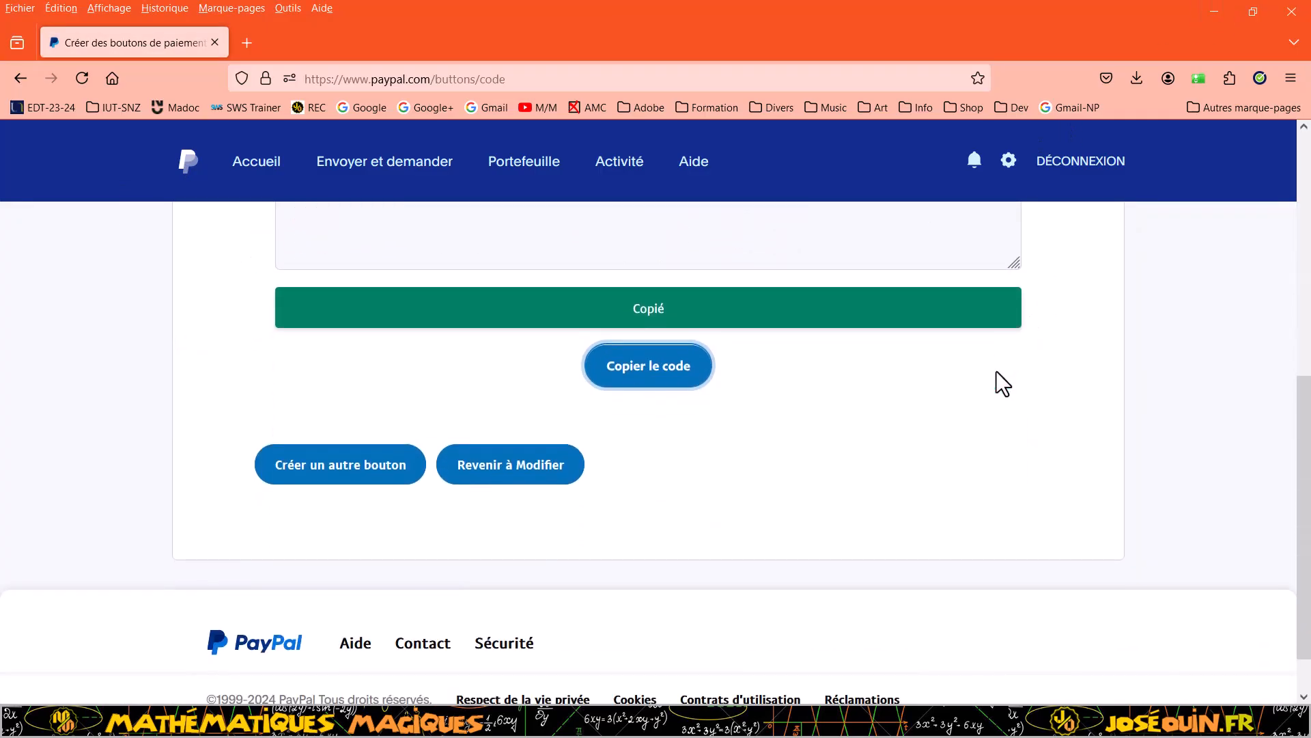
scroll(582, 514, "down", 2)
scroll(577, 478, "up", 2)
scroll(731, 196, "up", 5)
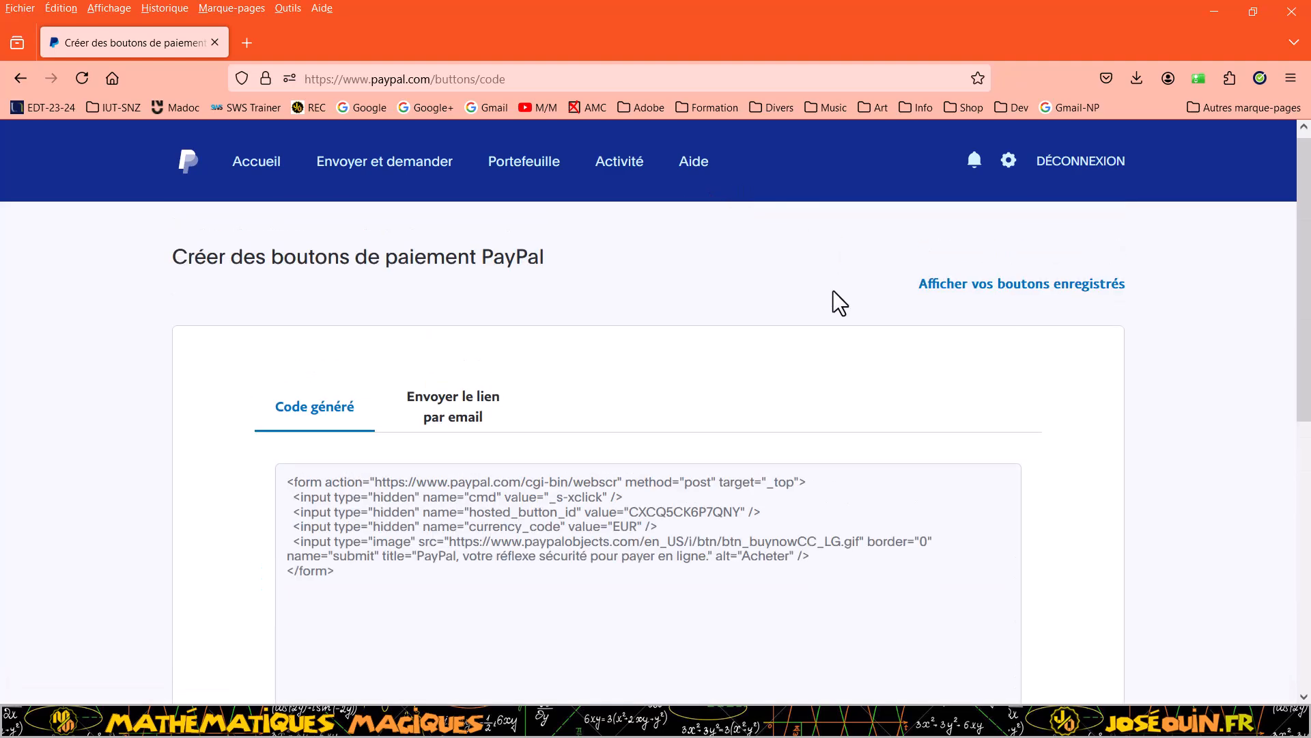
left_click(997, 290)
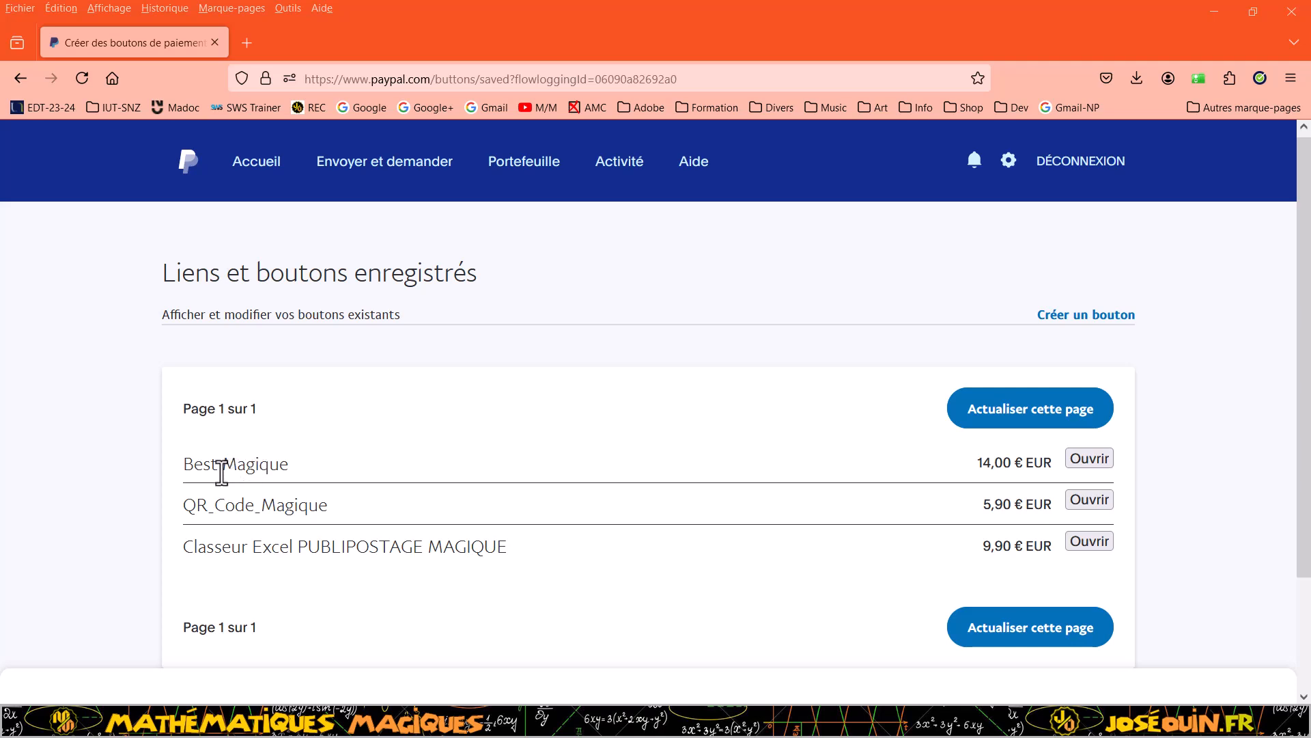
- Expand the saved Best Magique button and open it for modification
left_click(1077, 462)
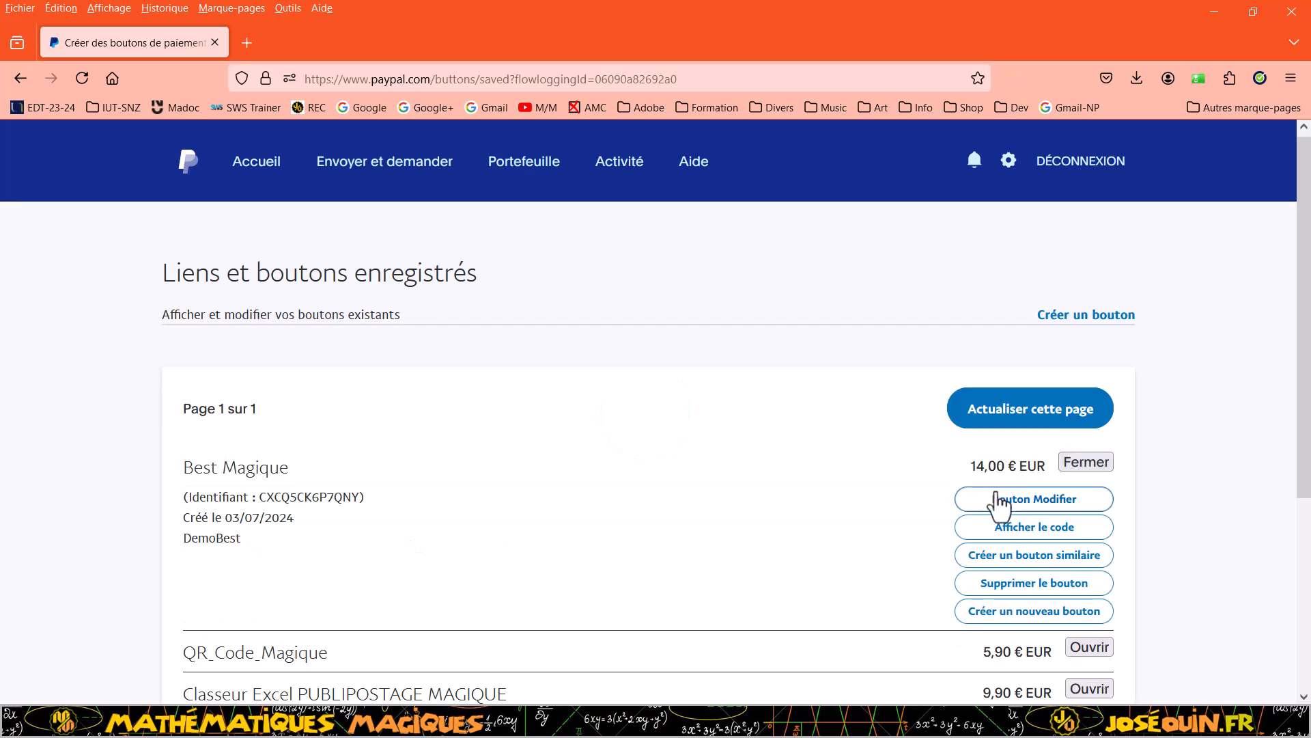
left_click(991, 526)
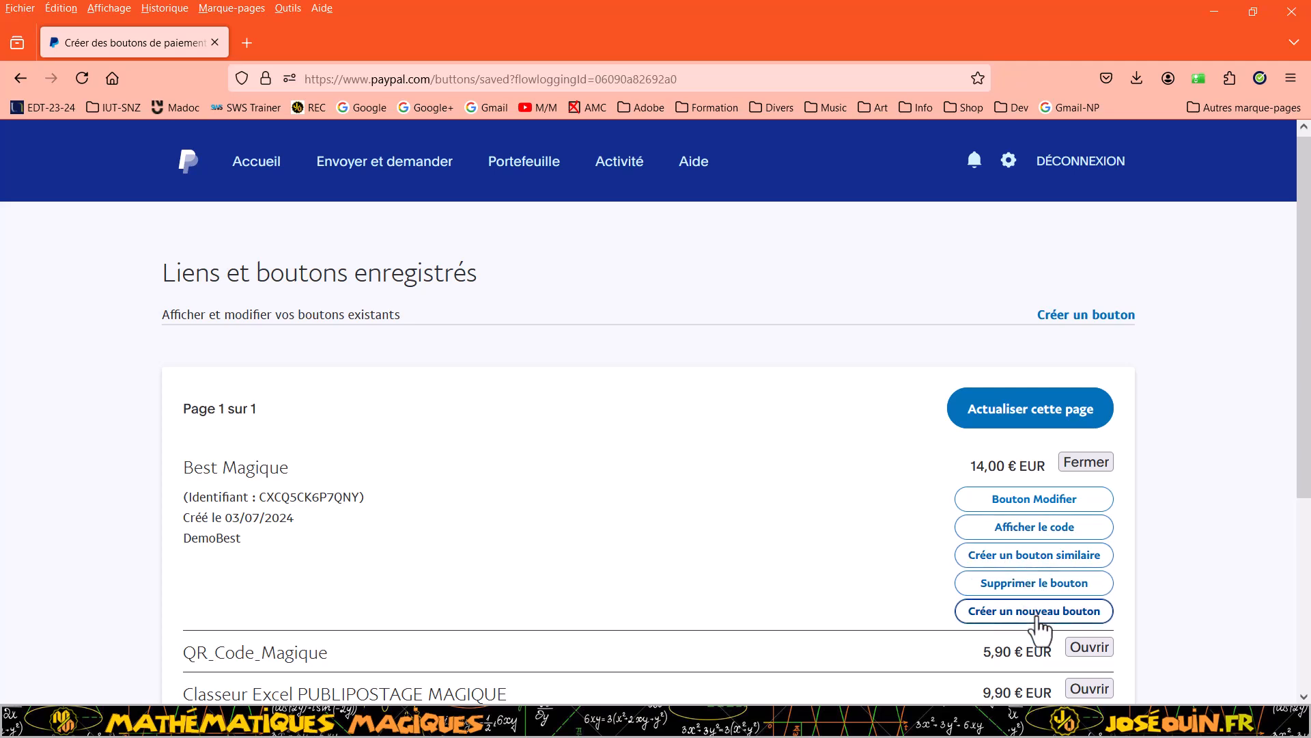
left_click(1037, 499)
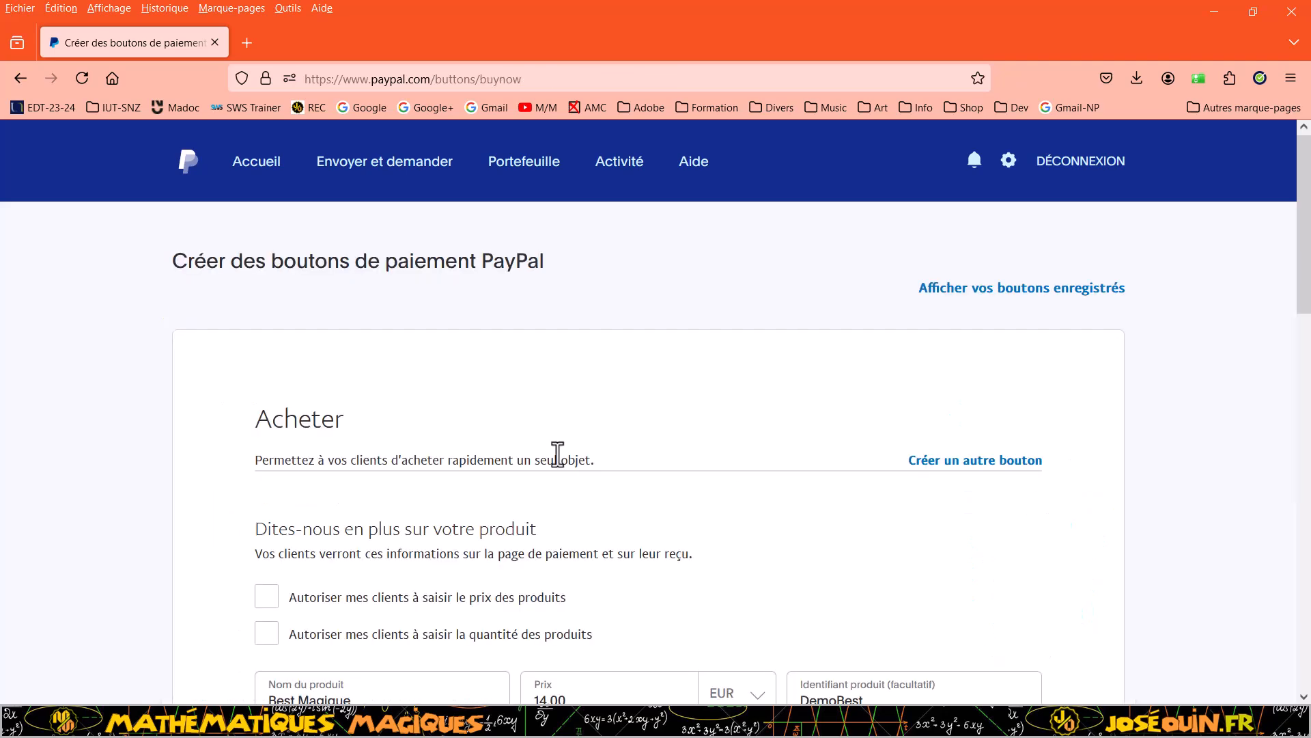
- Check the price, product name and product identifier of the Best Magique button
scroll(546, 451, "down", 3)
left_click(585, 519)
double_click(601, 519)
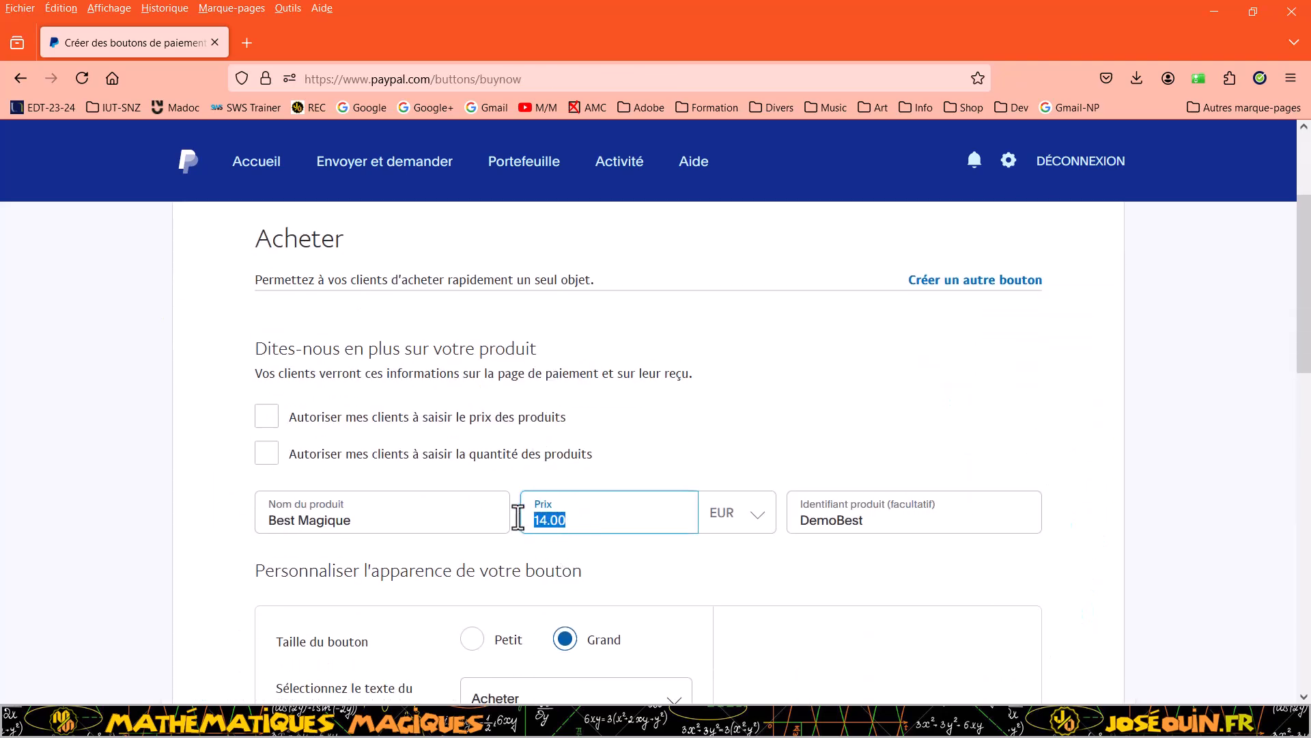
left_click(395, 531)
double_click(321, 523)
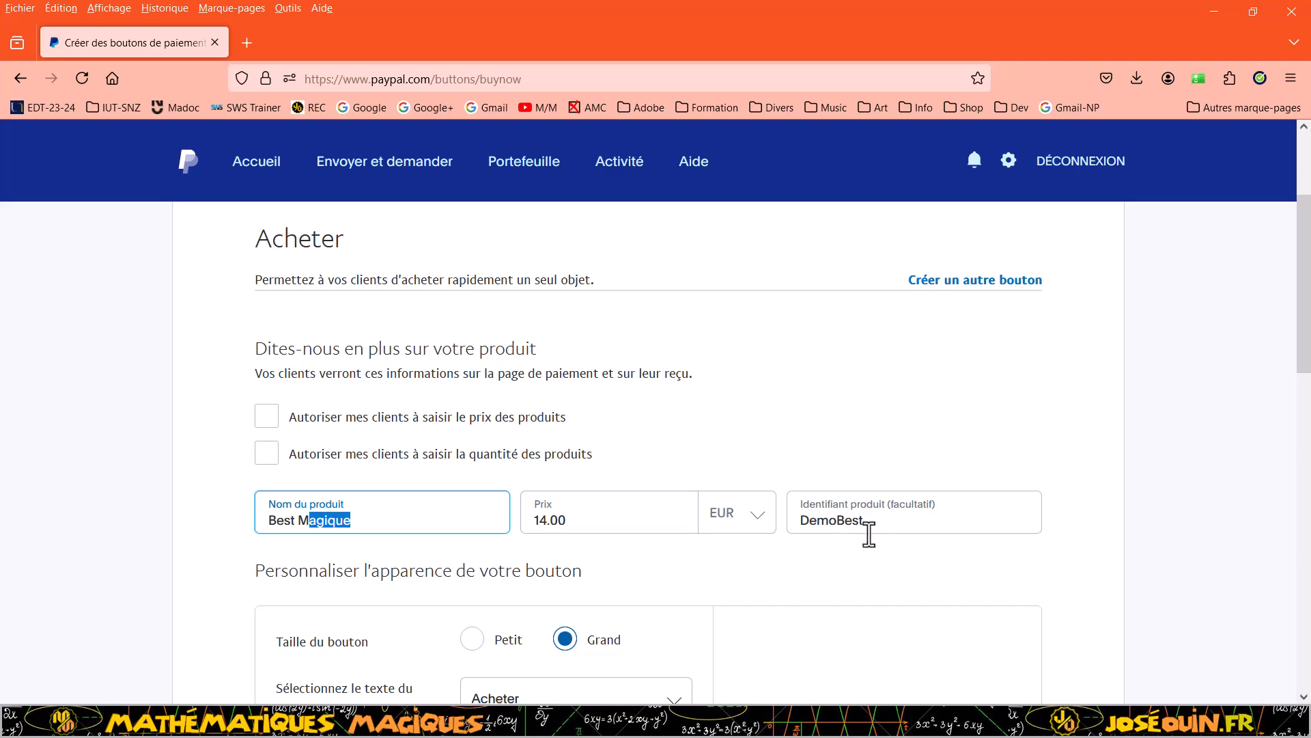
left_click_drag(866, 524, 803, 524)
scroll(660, 515, "down", 4)
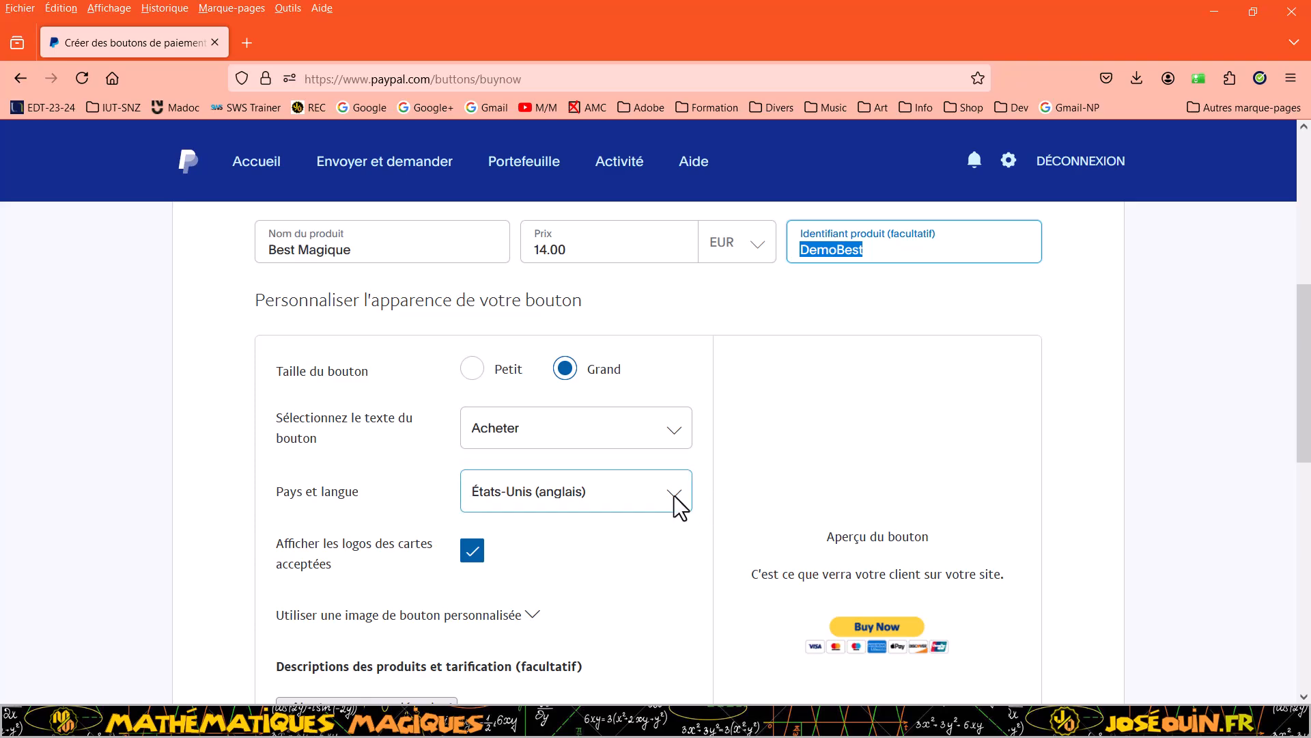
- Set the button's country and language to Français - International
scroll(1192, 349, "up", 3)
scroll(1174, 351, "down", 3)
left_click(675, 496)
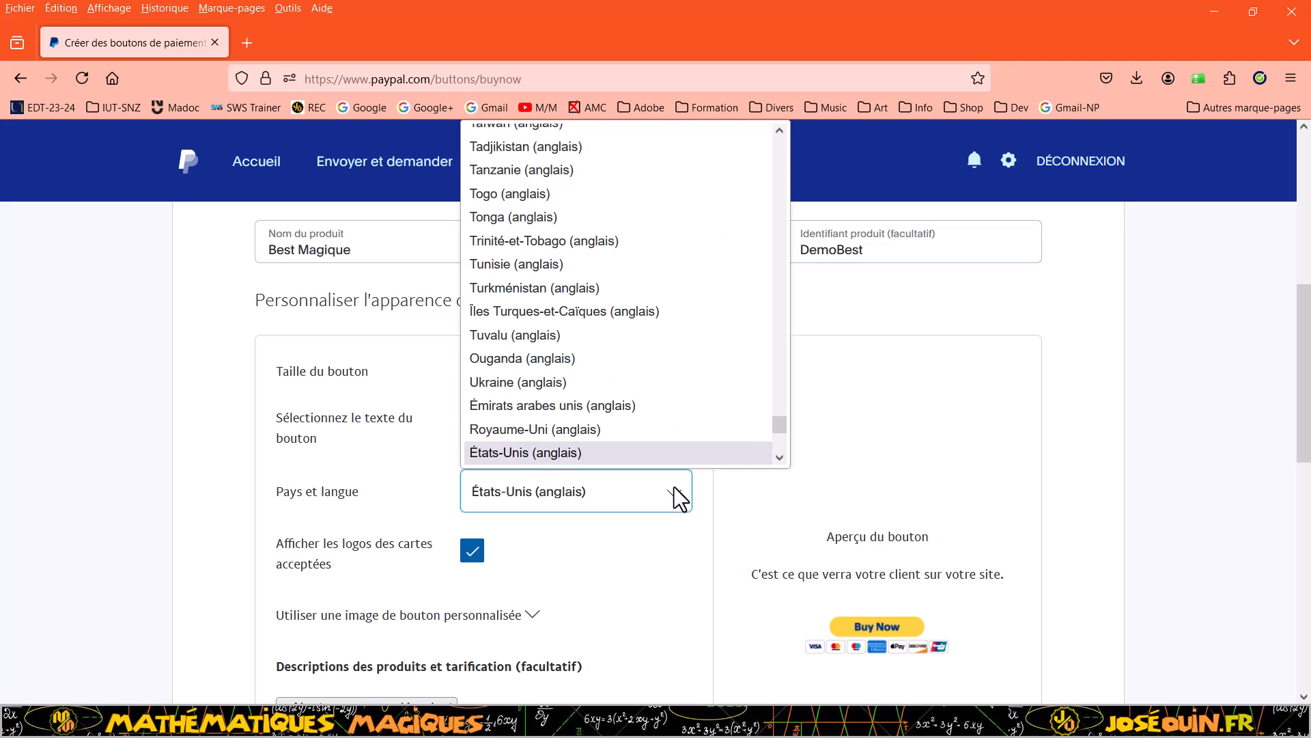
key("Home")
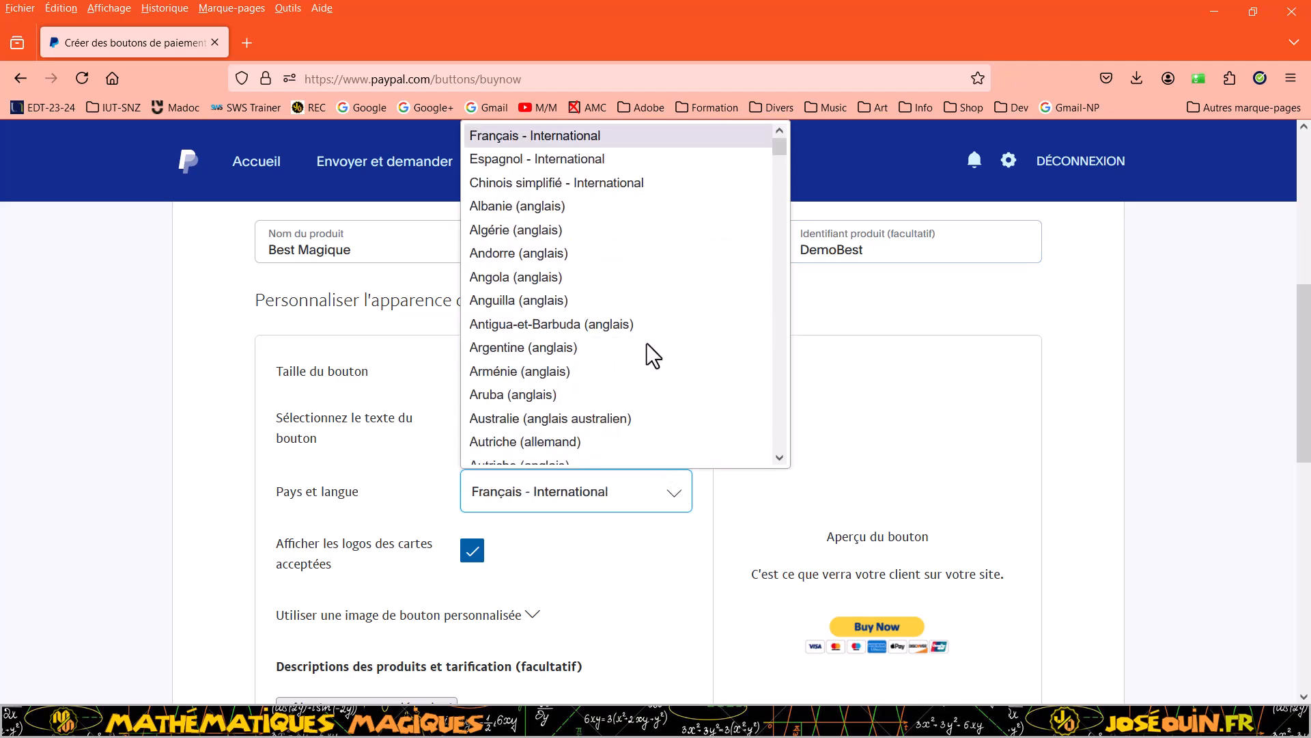
left_click(604, 144)
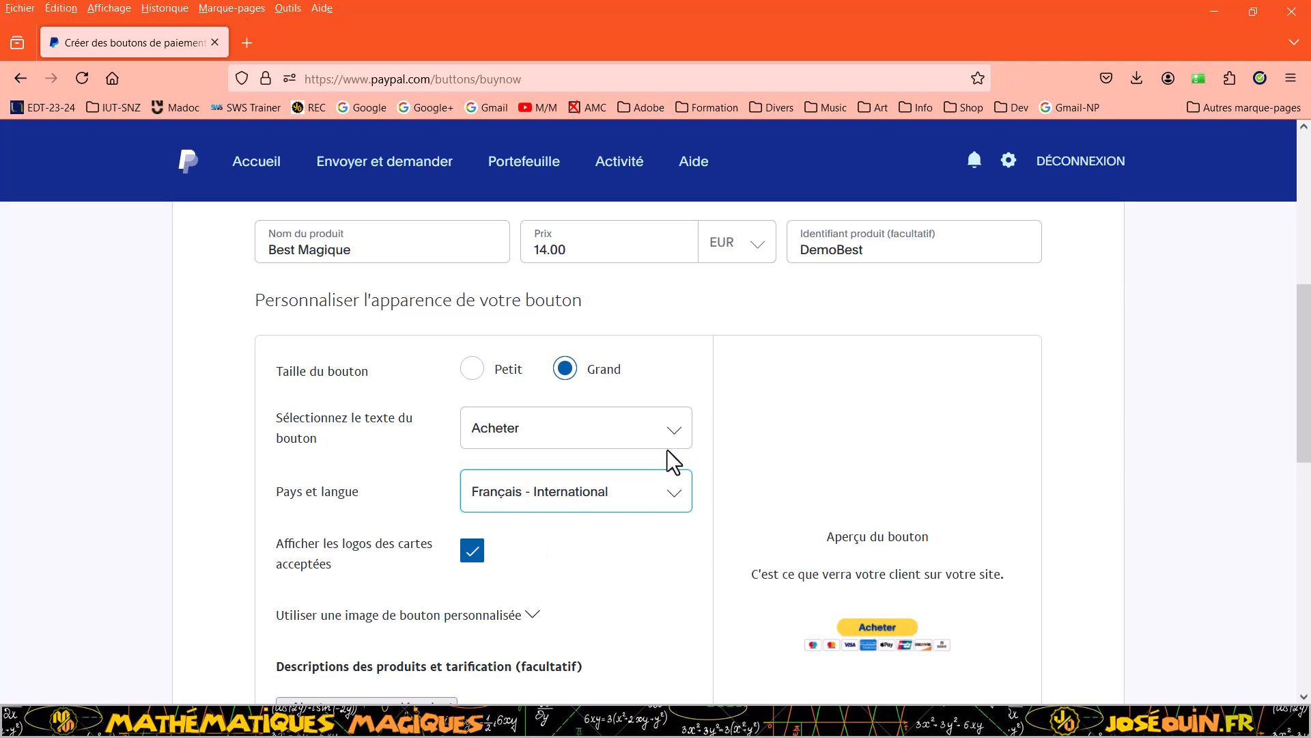
- Preview the Petit button size, set it back to Grand, and update the saved button
left_click(476, 371)
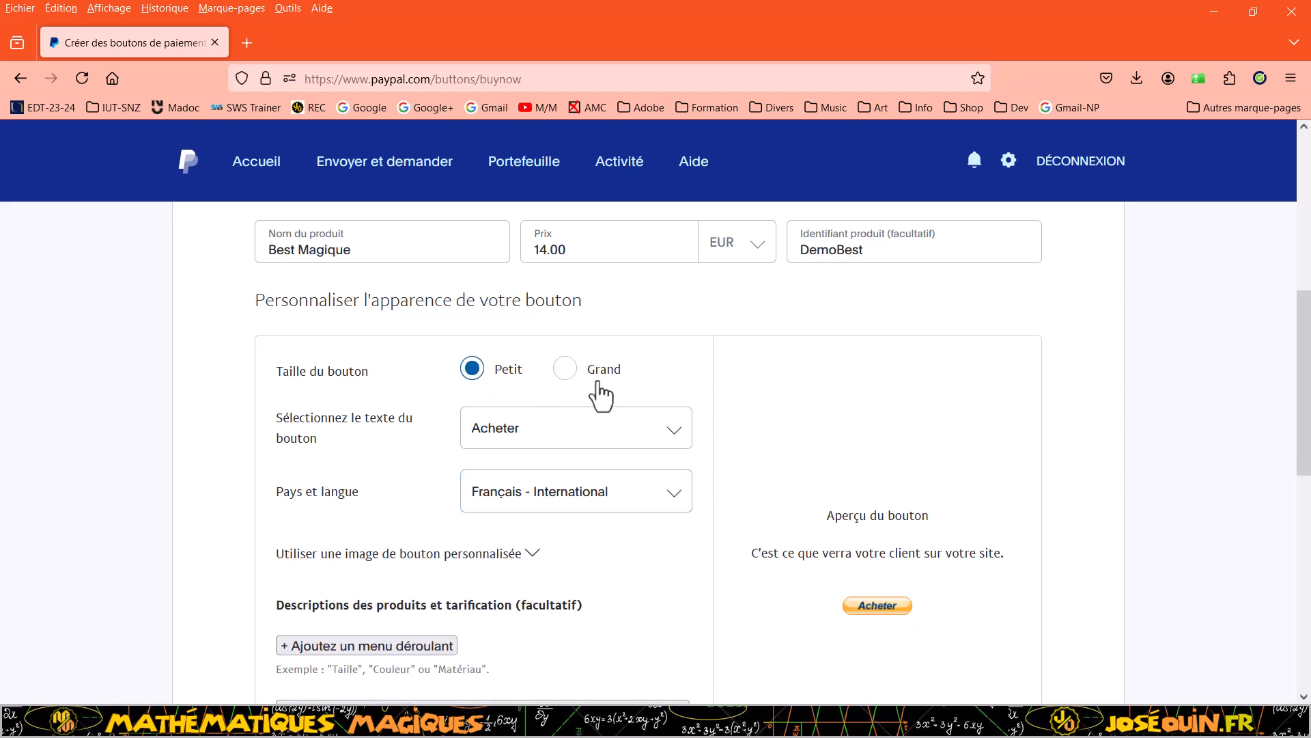
left_click(565, 371)
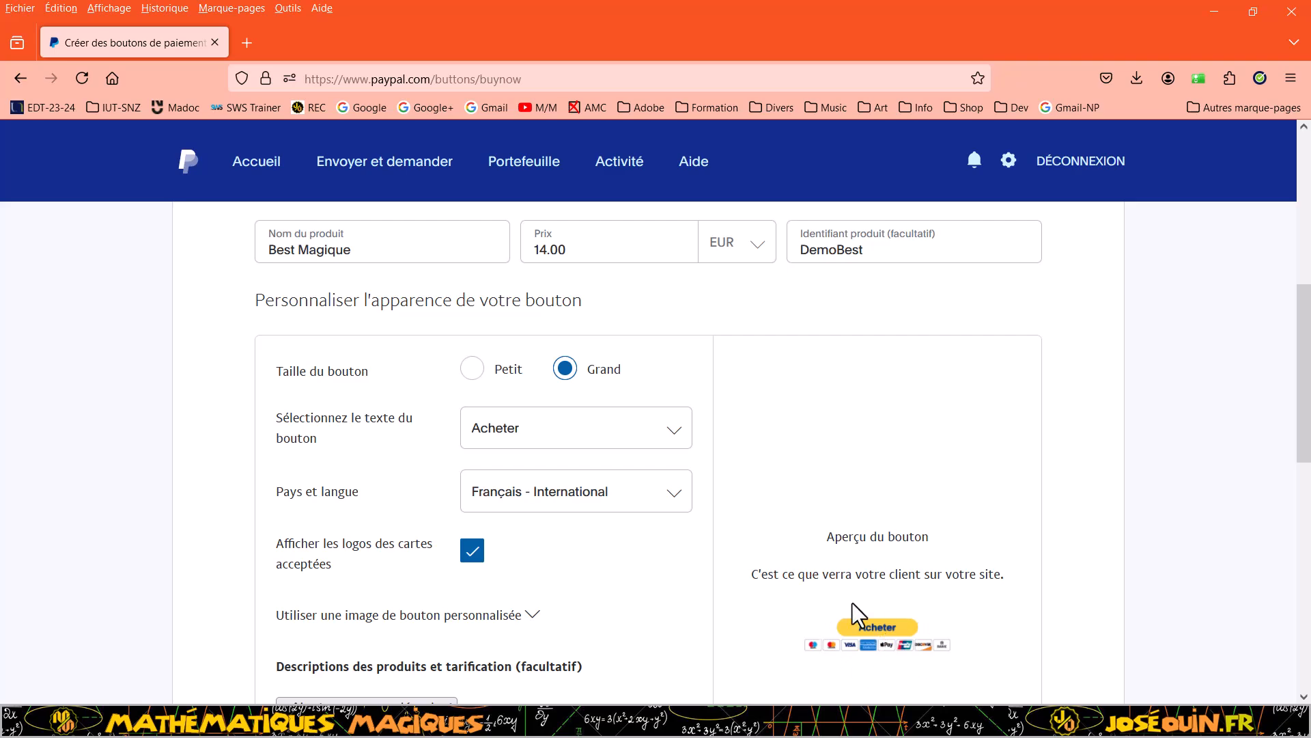
scroll(789, 571, "down", 4)
scroll(785, 573, "down", 2)
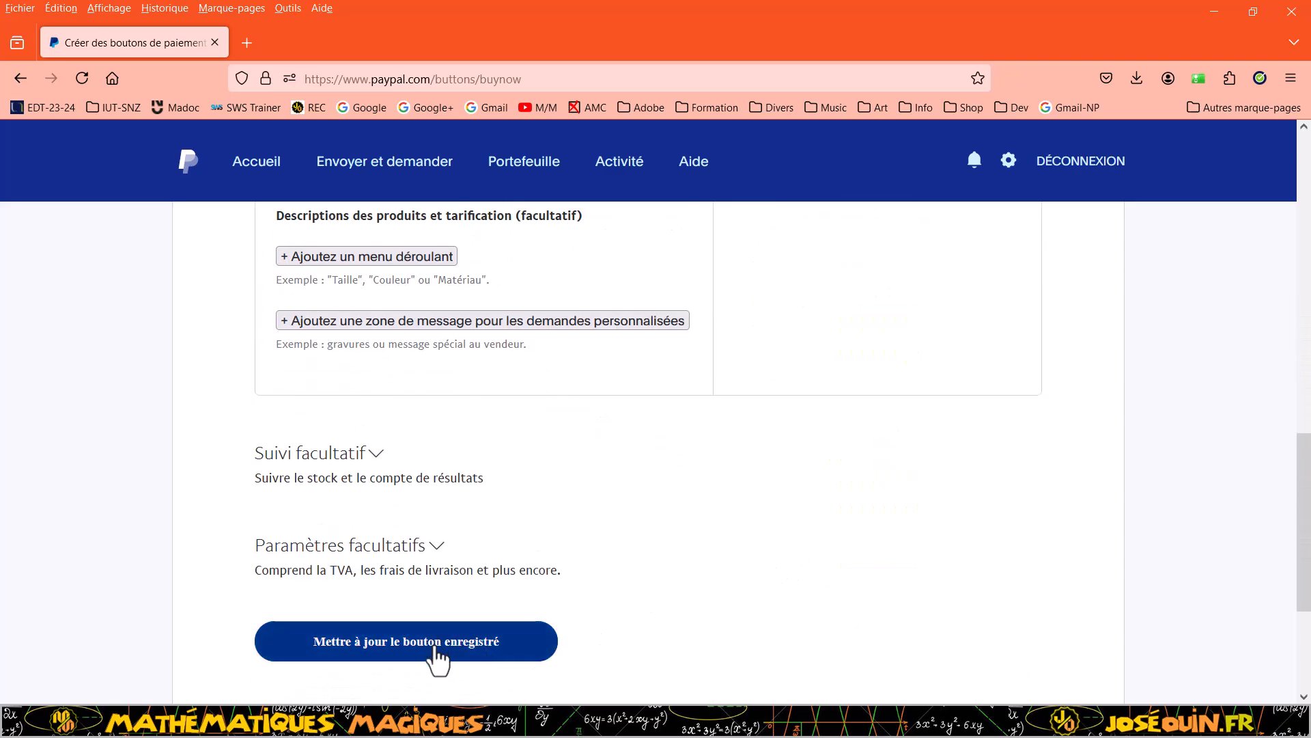
left_click(435, 646)
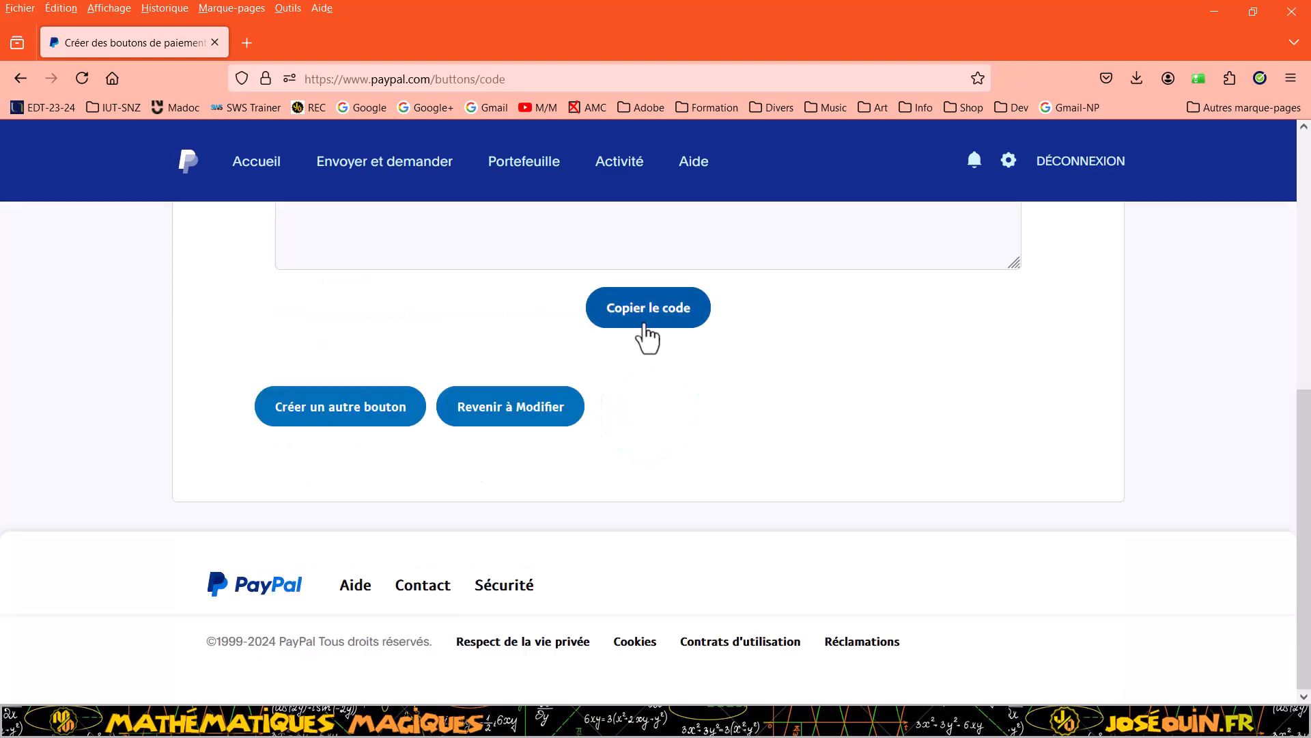
- Copy the updated button code and replace the old form code in the Notepad++ document with it, checking the hosted_button_id value
scroll(652, 338, "up", 3)
scroll(679, 354, "up", 1)
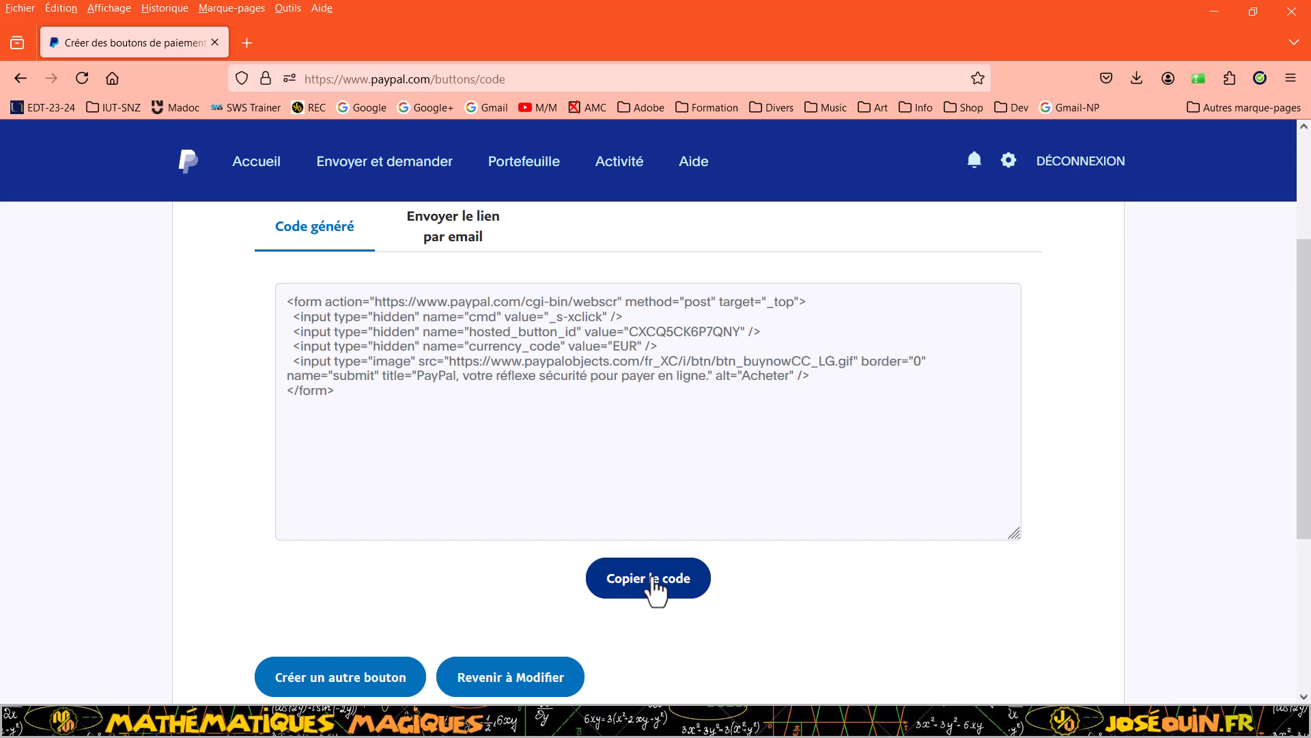
left_click(654, 589)
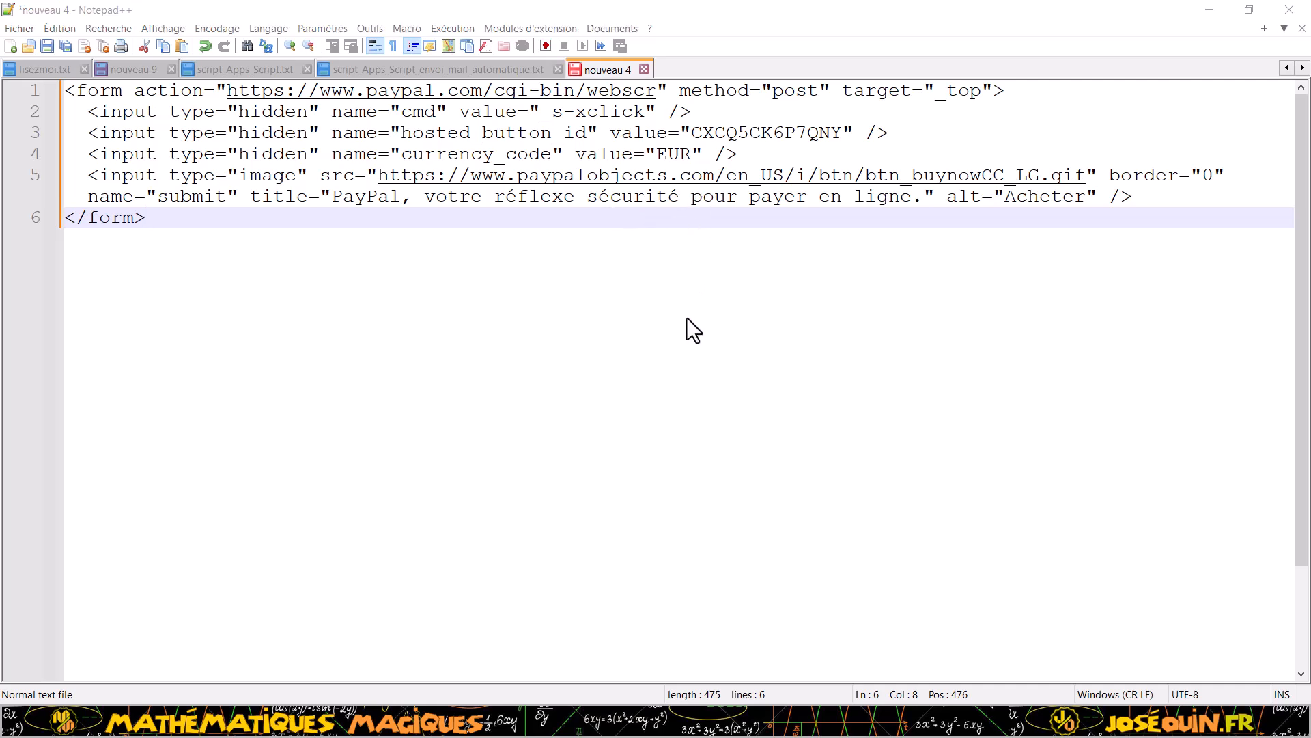
left_click_drag(147, 219, 65, 97)
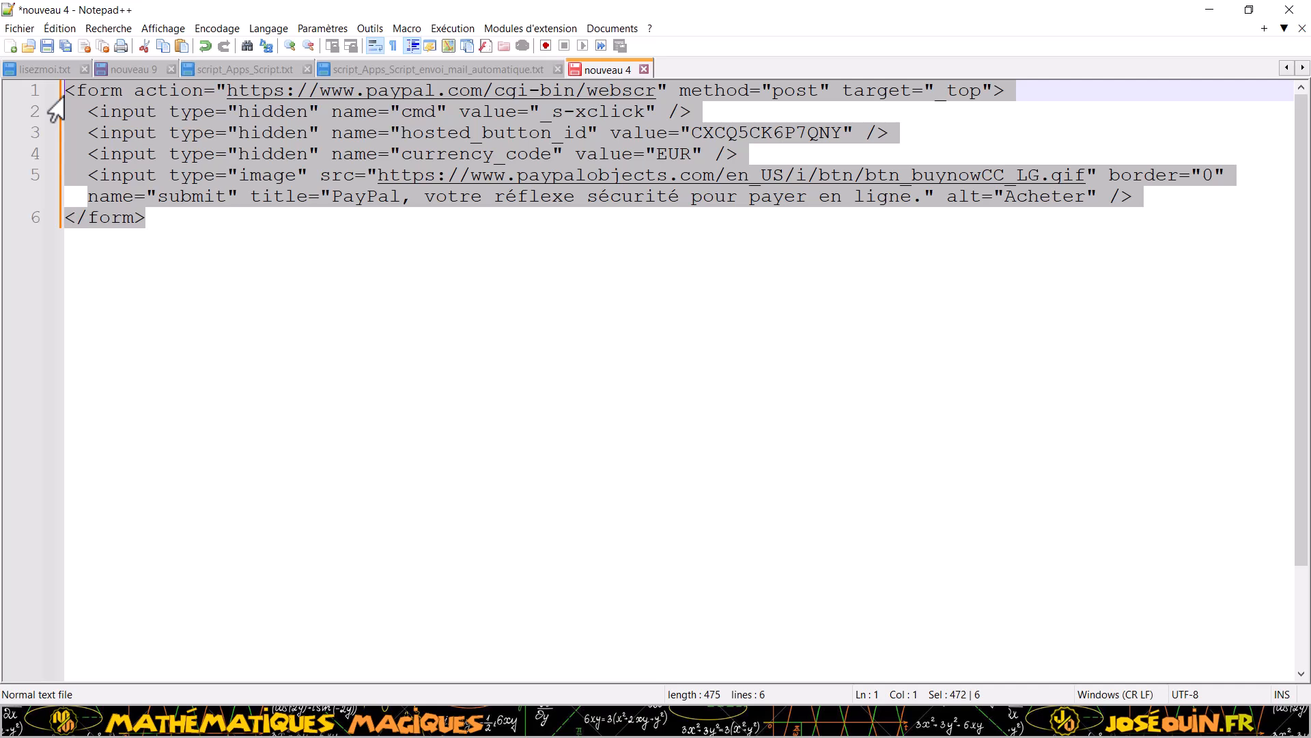
key("ctrl+v")
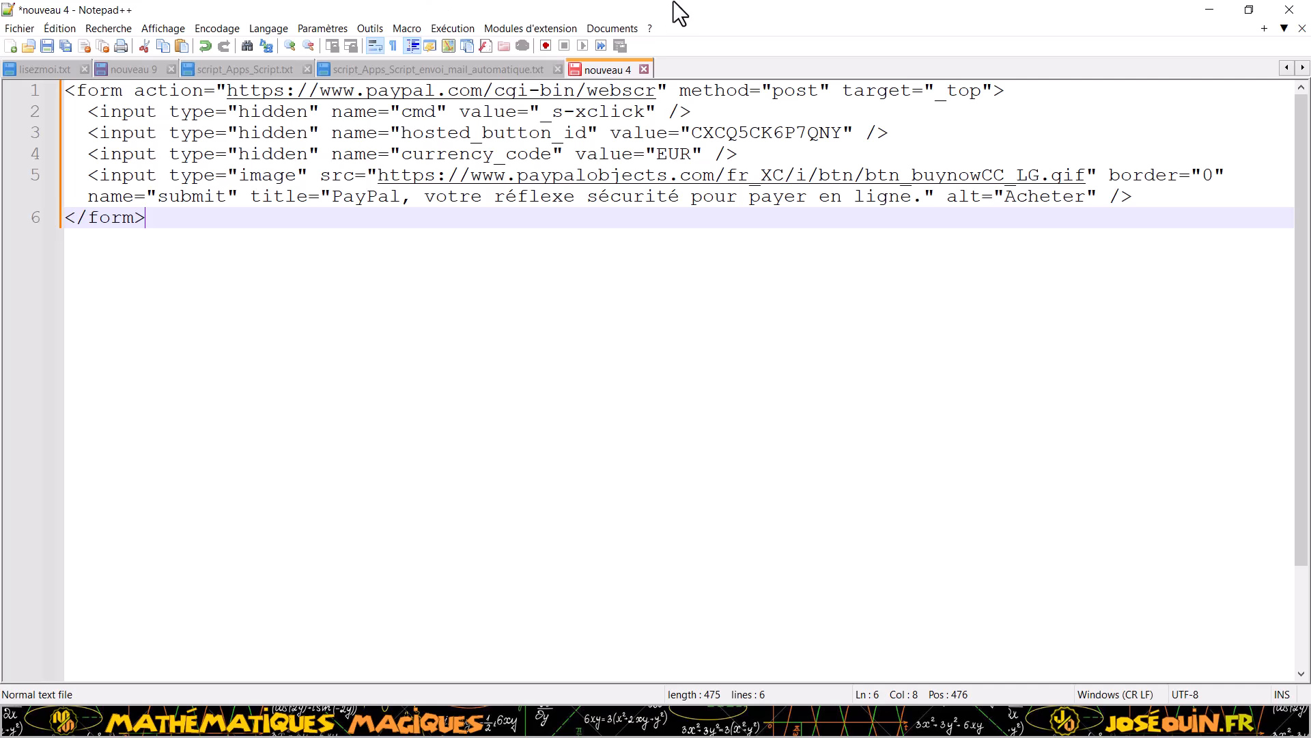
left_click_drag(847, 132, 690, 134)
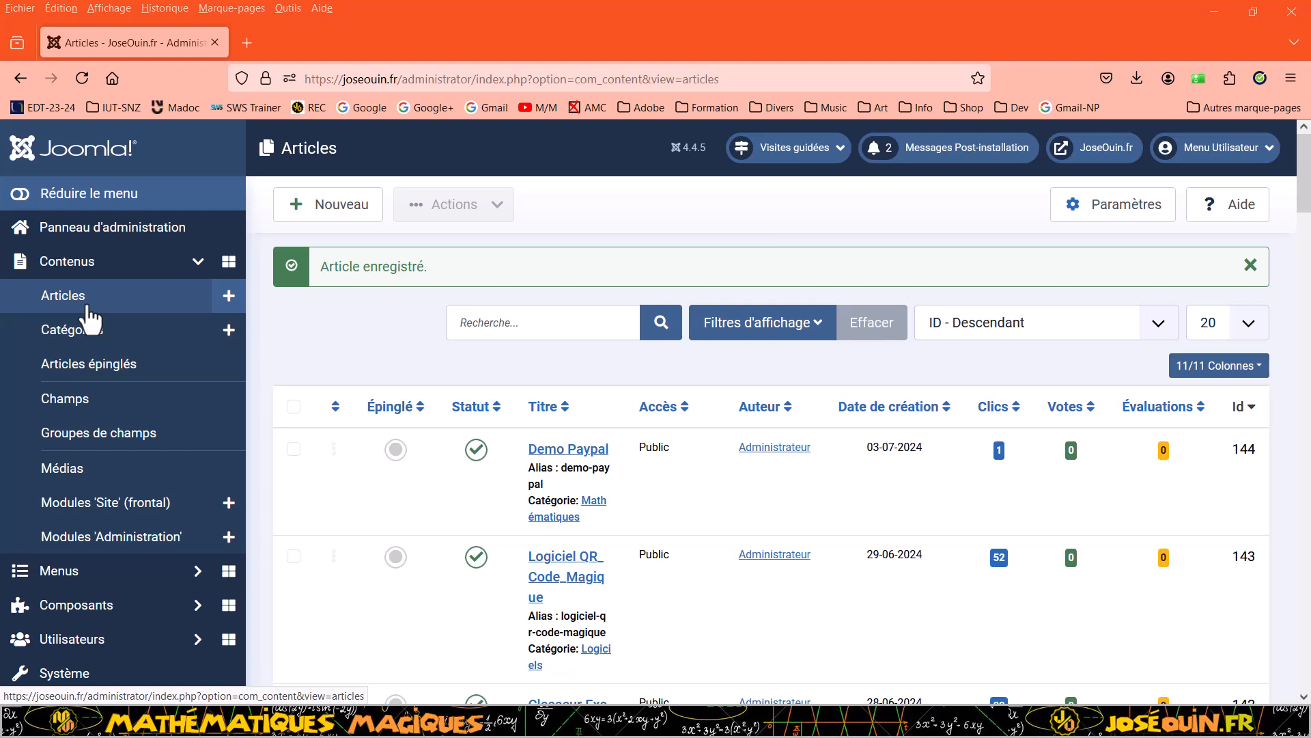
- Open the Demo Paypal article for editing in Joomla and place the cursor below its existing text
left_click(560, 451)
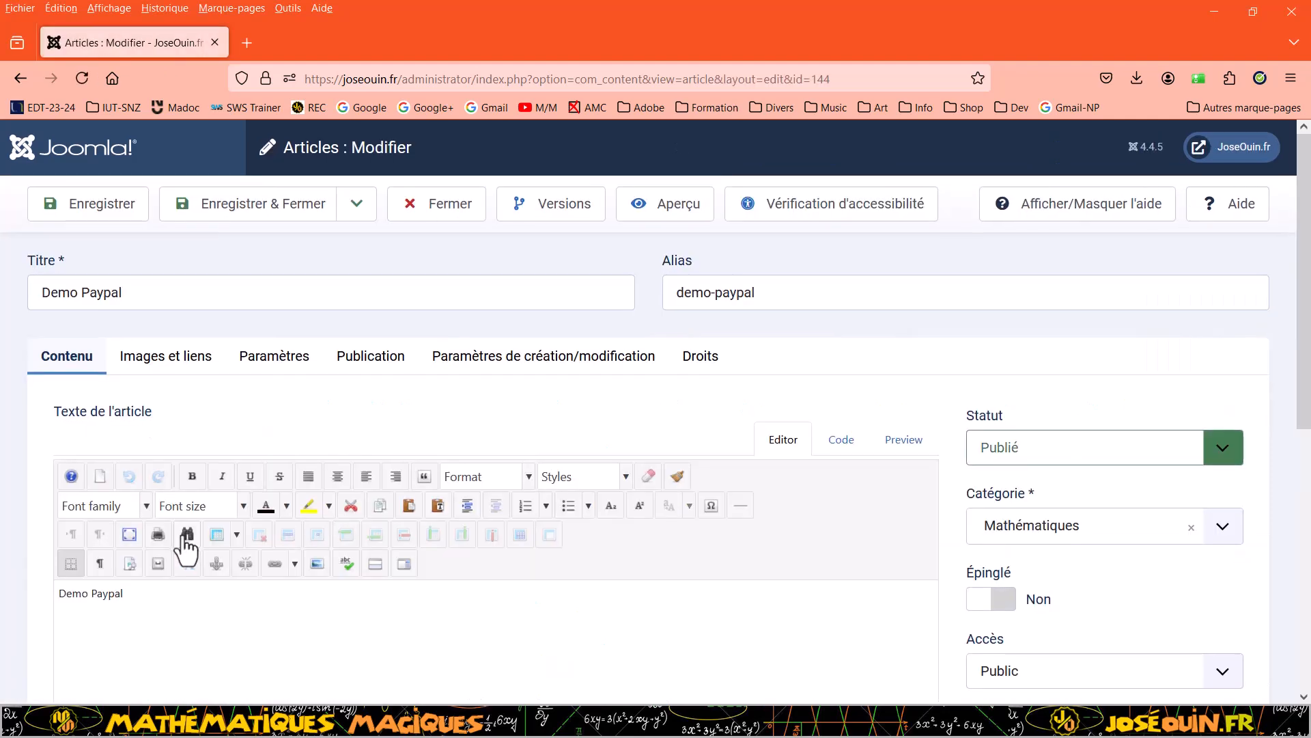
scroll(182, 545, "down", 3)
left_click(80, 456)
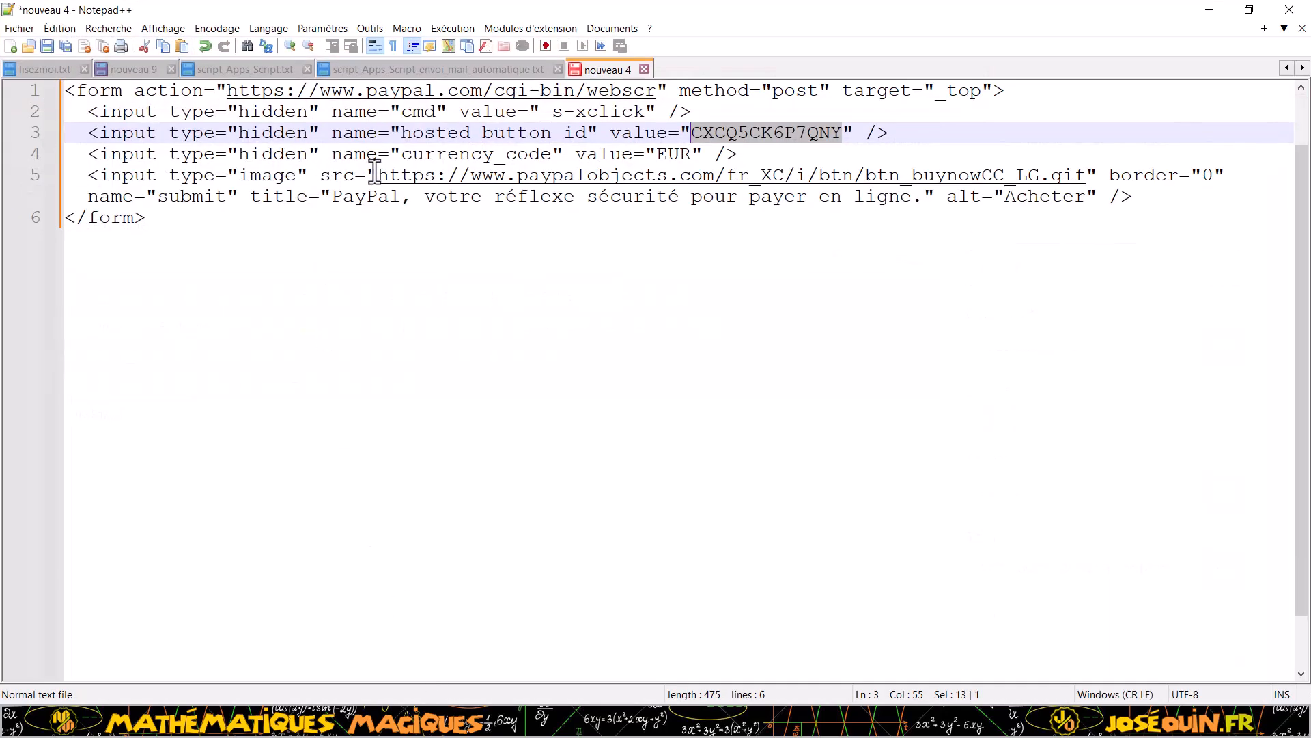
- Copy the complete PayPal form code from the Notepad++ document
left_click(293, 234)
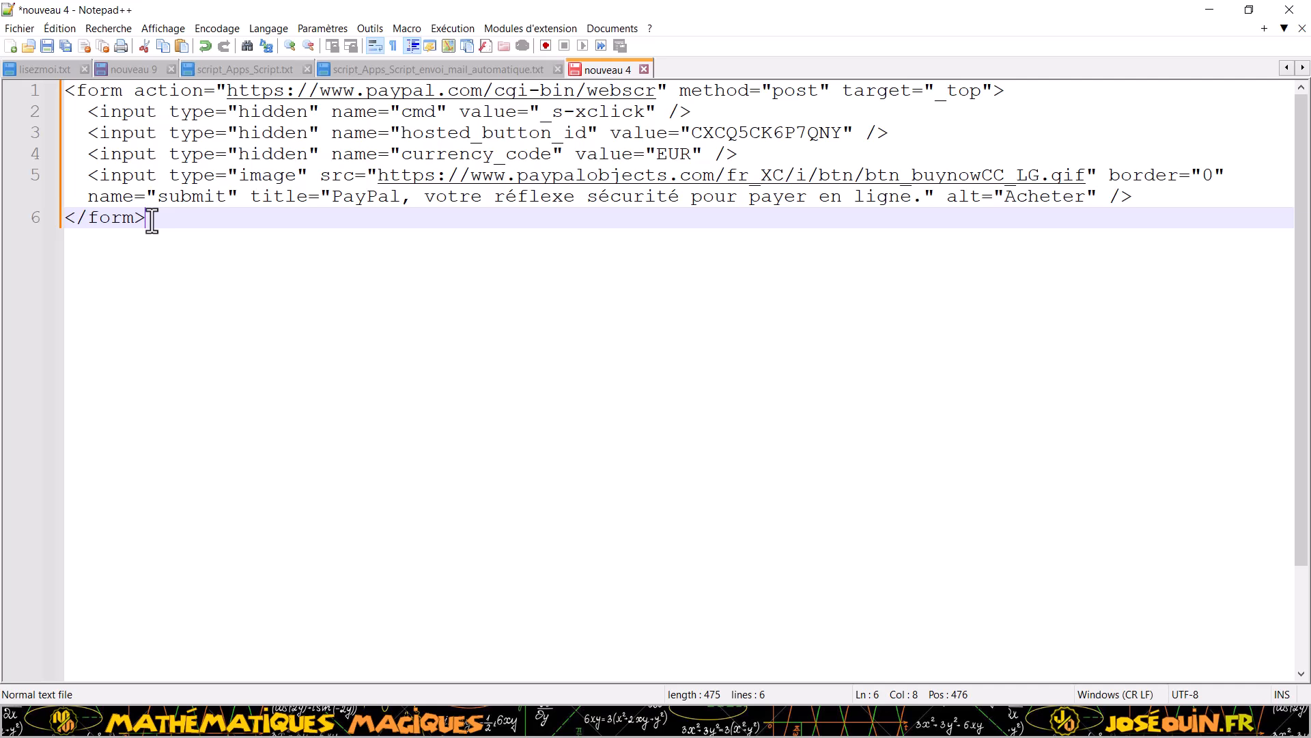
left_click_drag(151, 221, 53, 99)
key("ctrl+c")
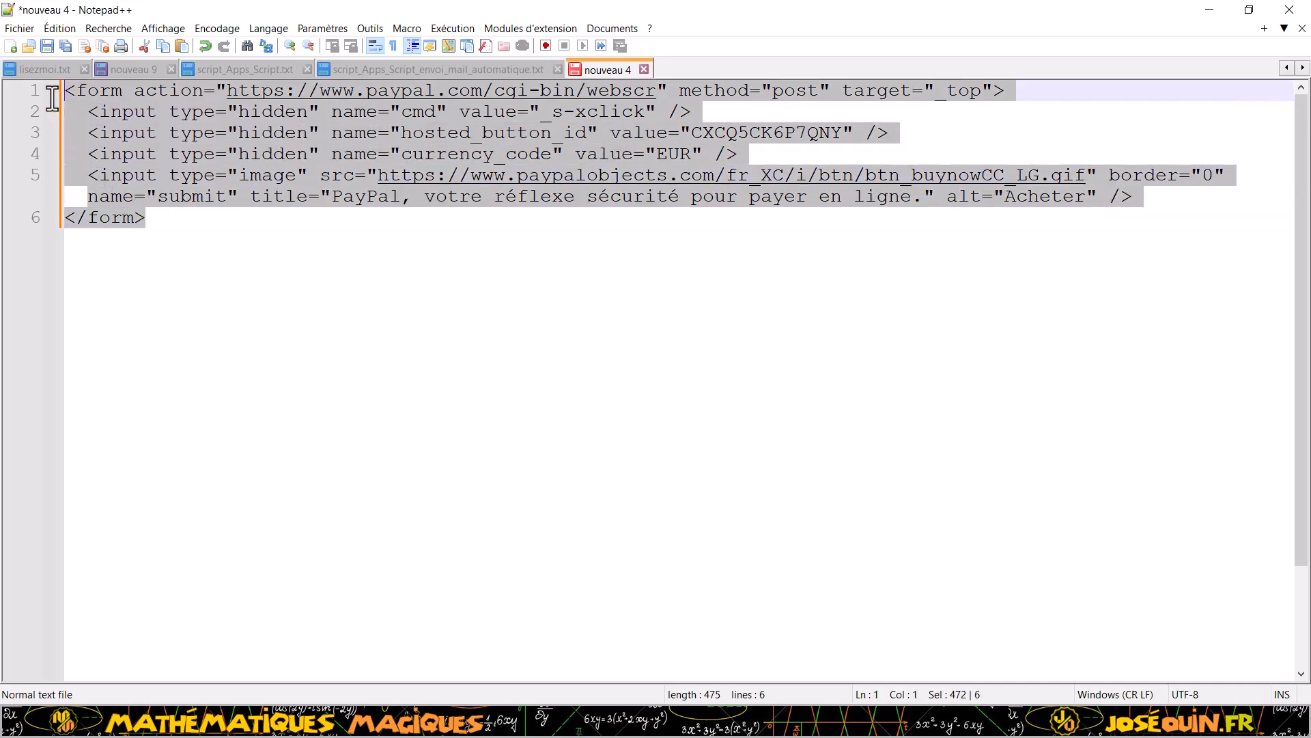
left_click(1203, 140)
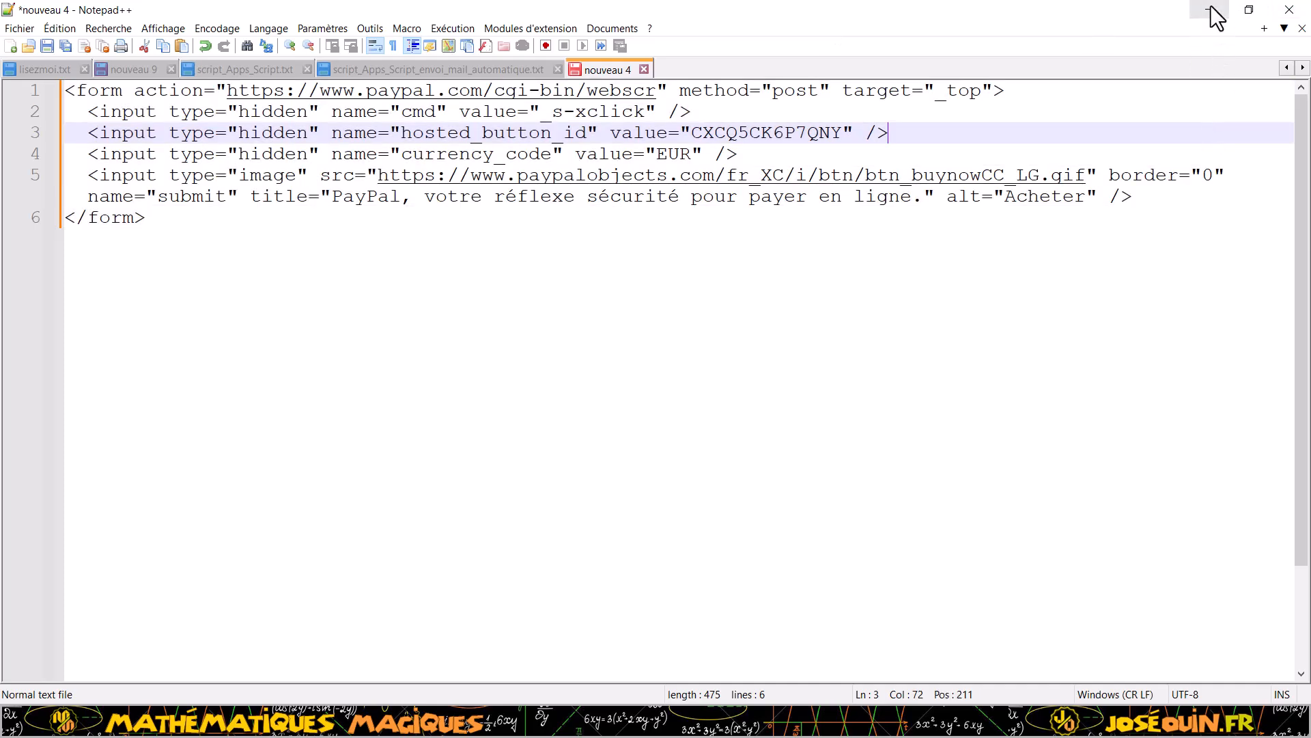
- Return to the Joomla article, insert the copied form as a code block below the Demo Paypal text, and save the article
left_click(1216, 17)
scroll(161, 474, "down", 2)
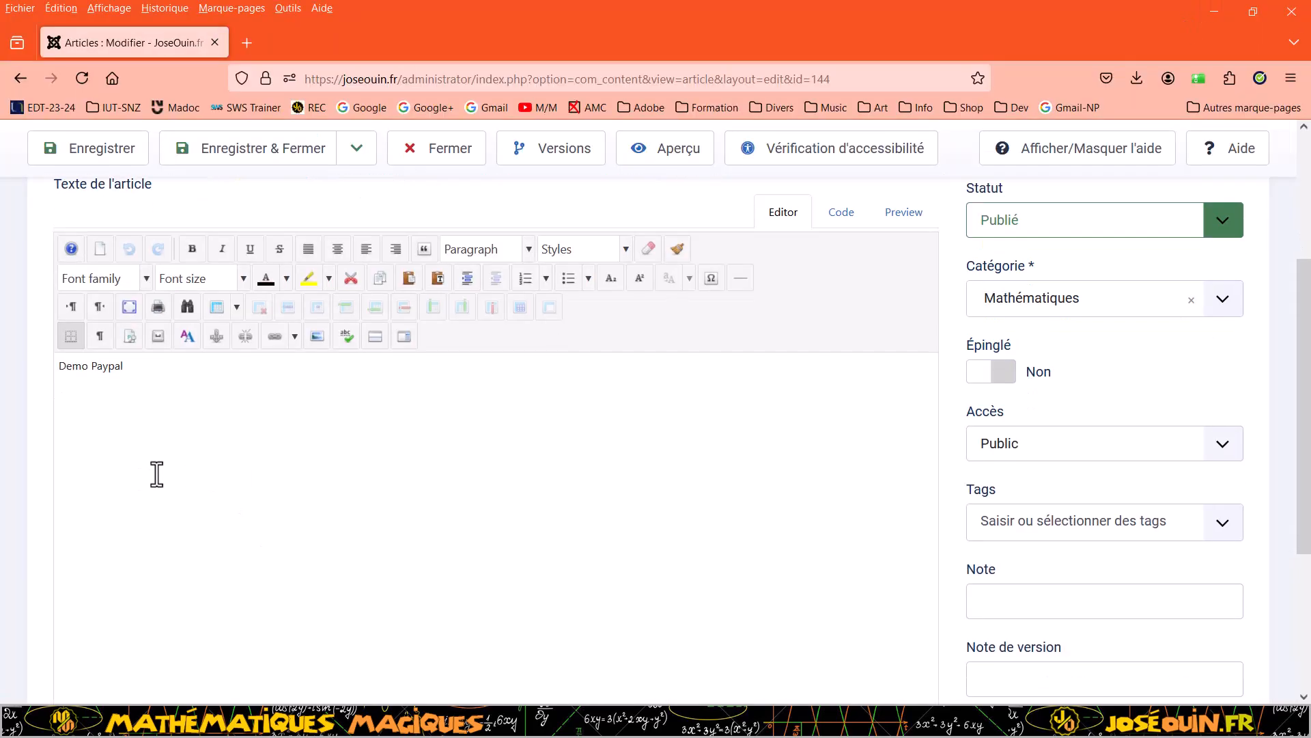
scroll(156, 474, "down", 1)
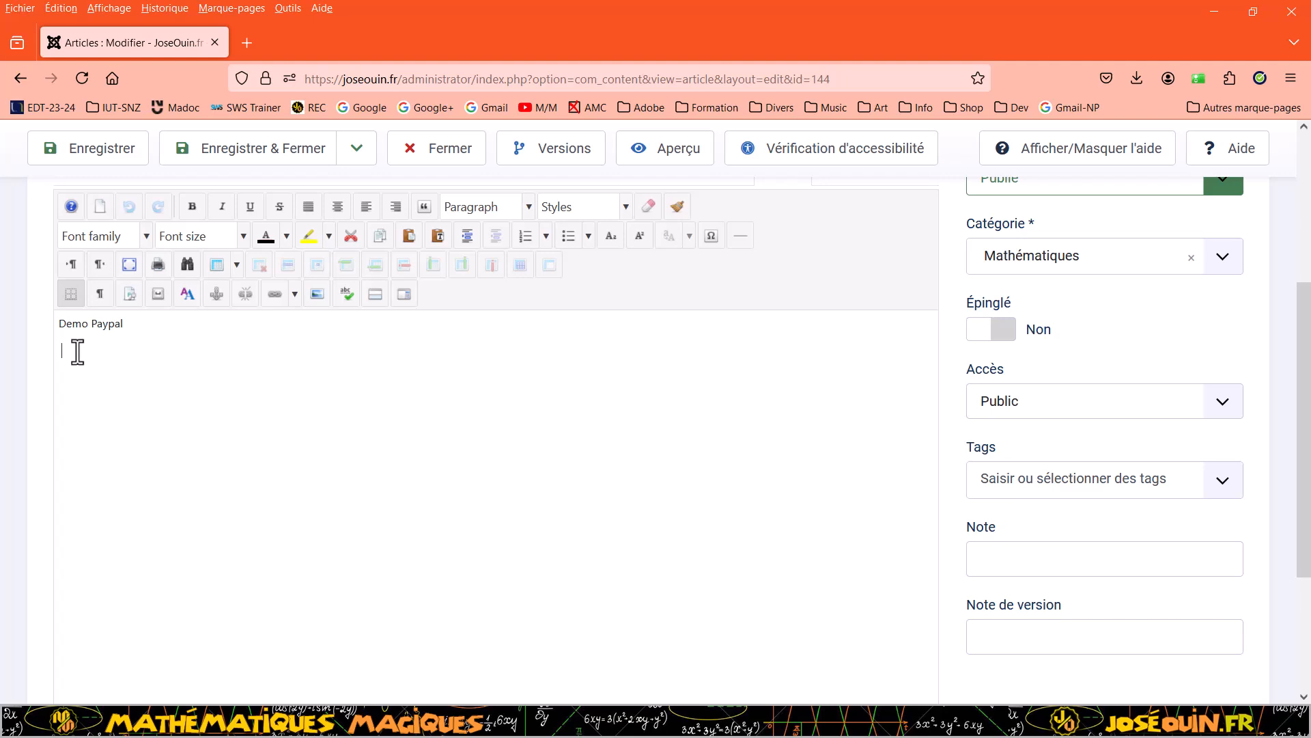
scroll(77, 352, "down", 3)
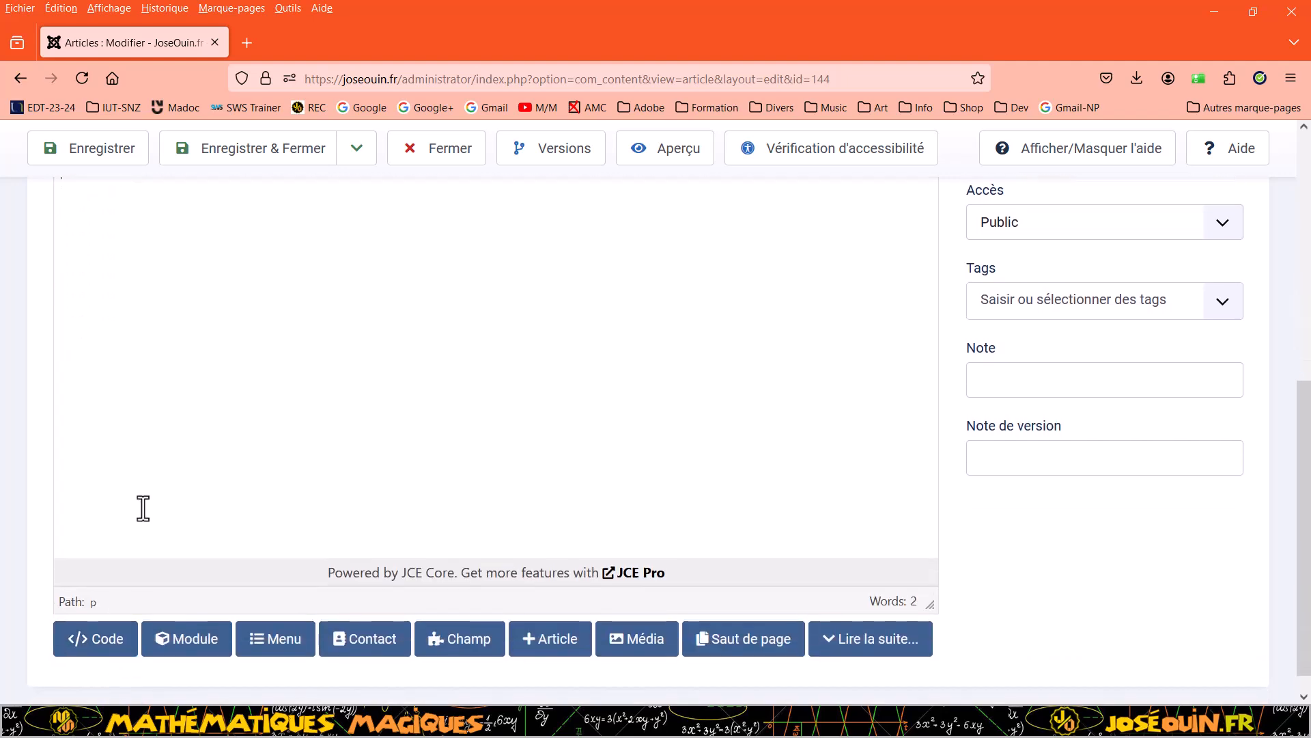
scroll(178, 267, "up", 5)
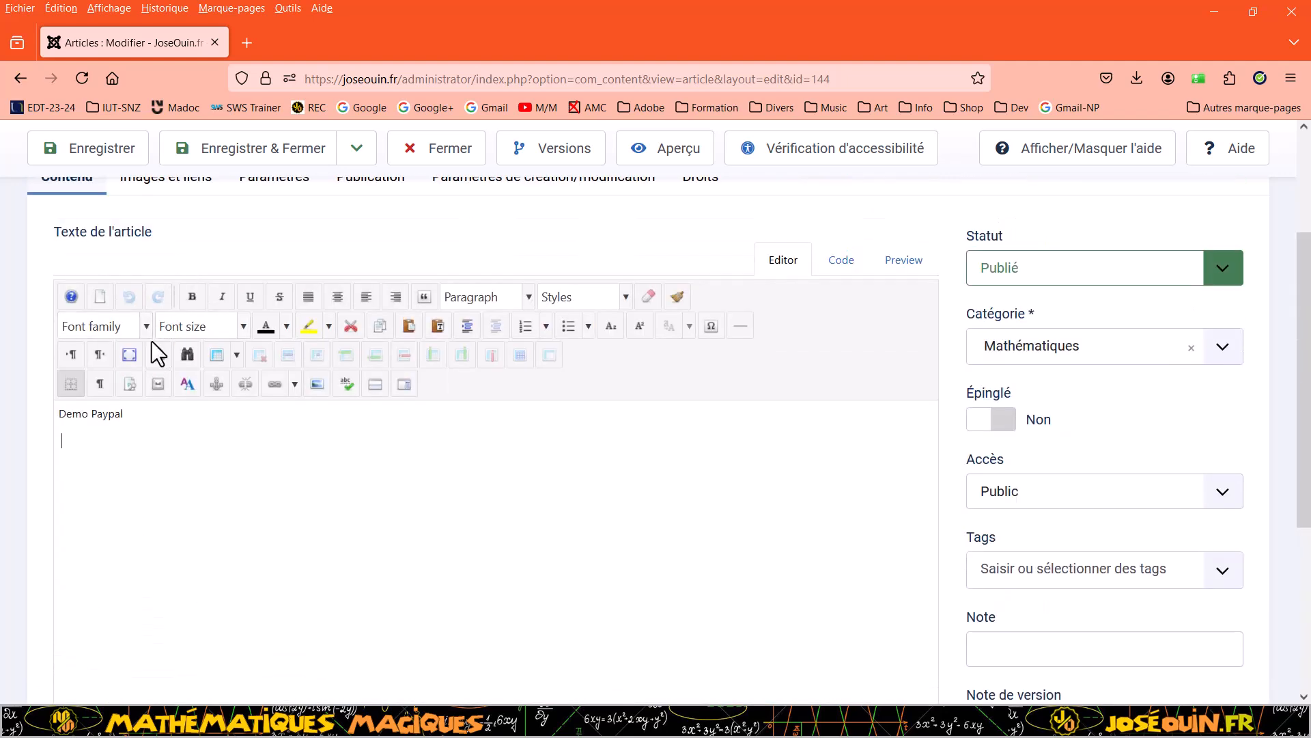
scroll(150, 341, "down", 5)
left_click(99, 642)
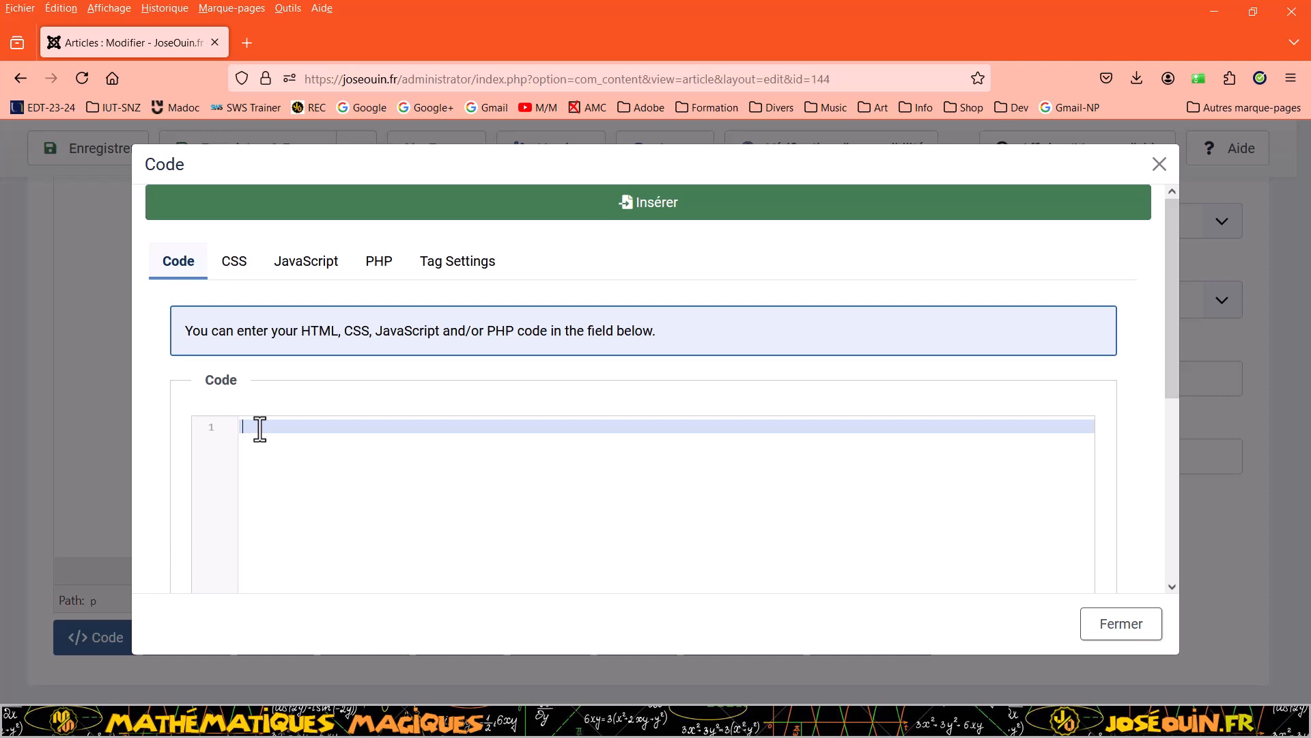
key("ctrl+v")
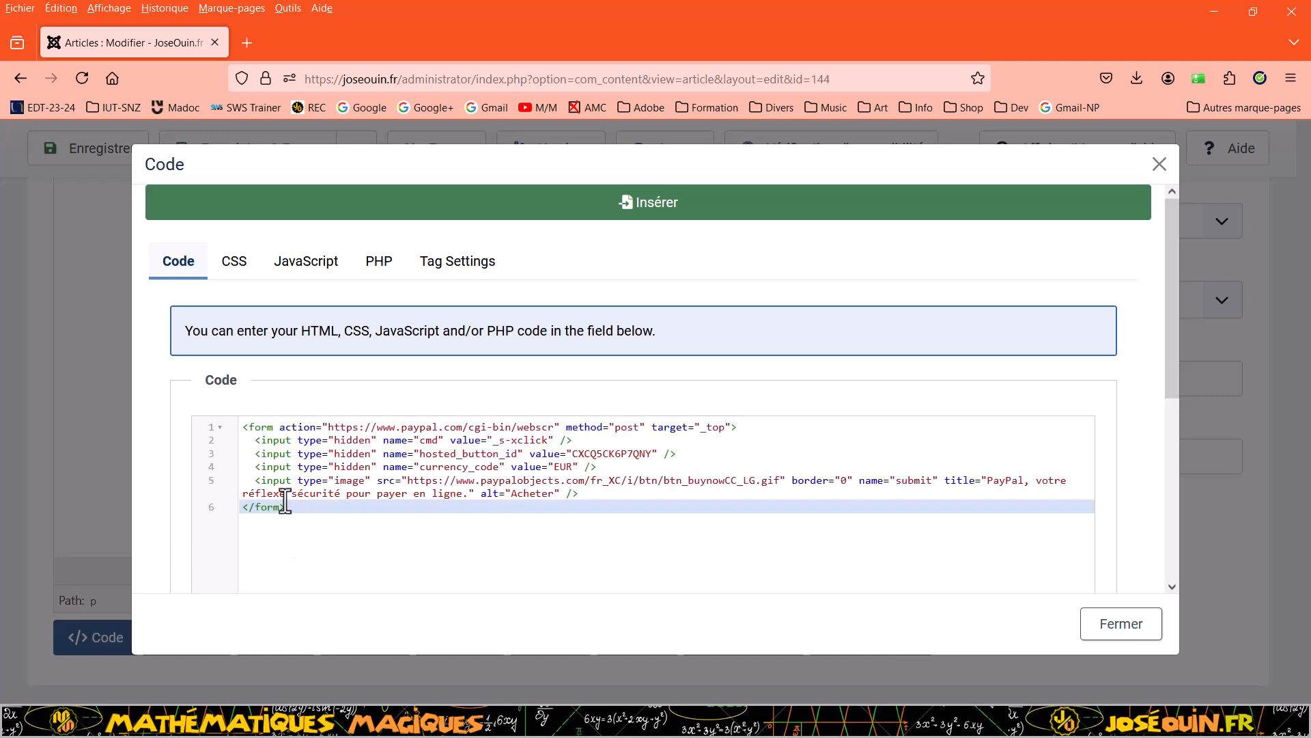
left_click(724, 225)
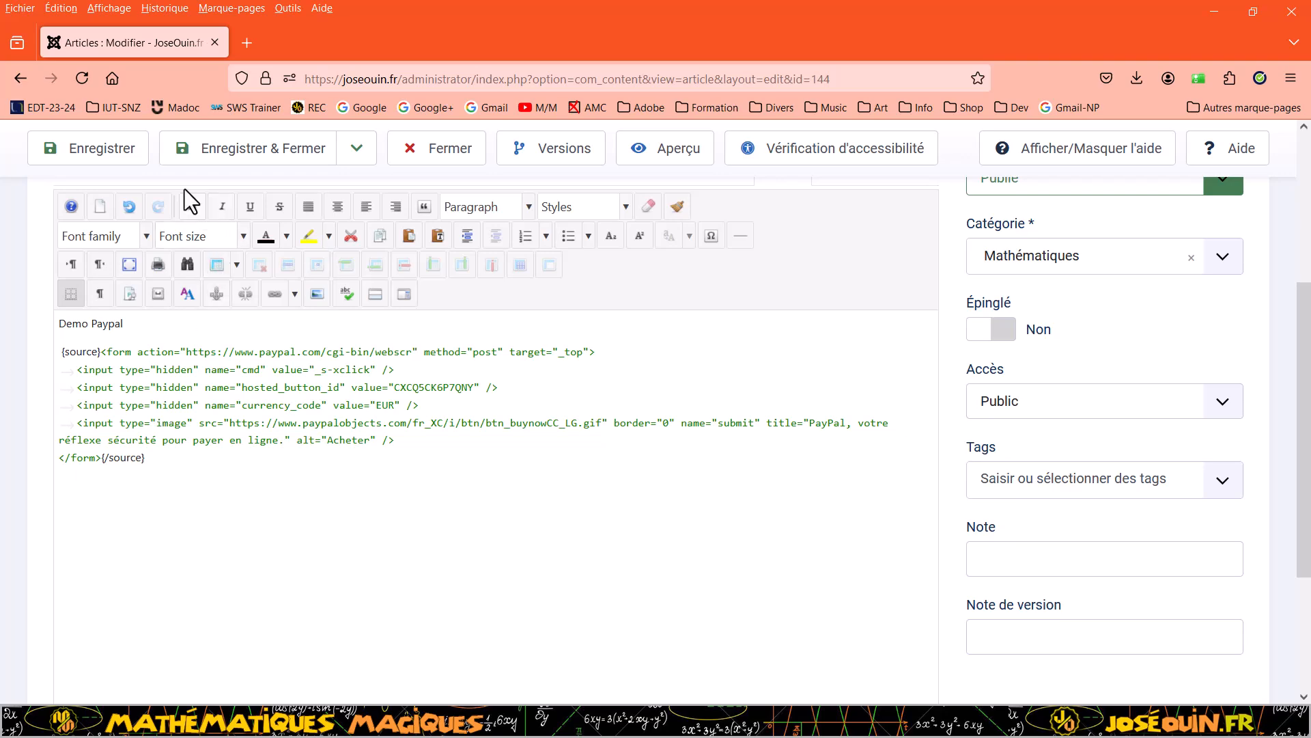
left_click(106, 156)
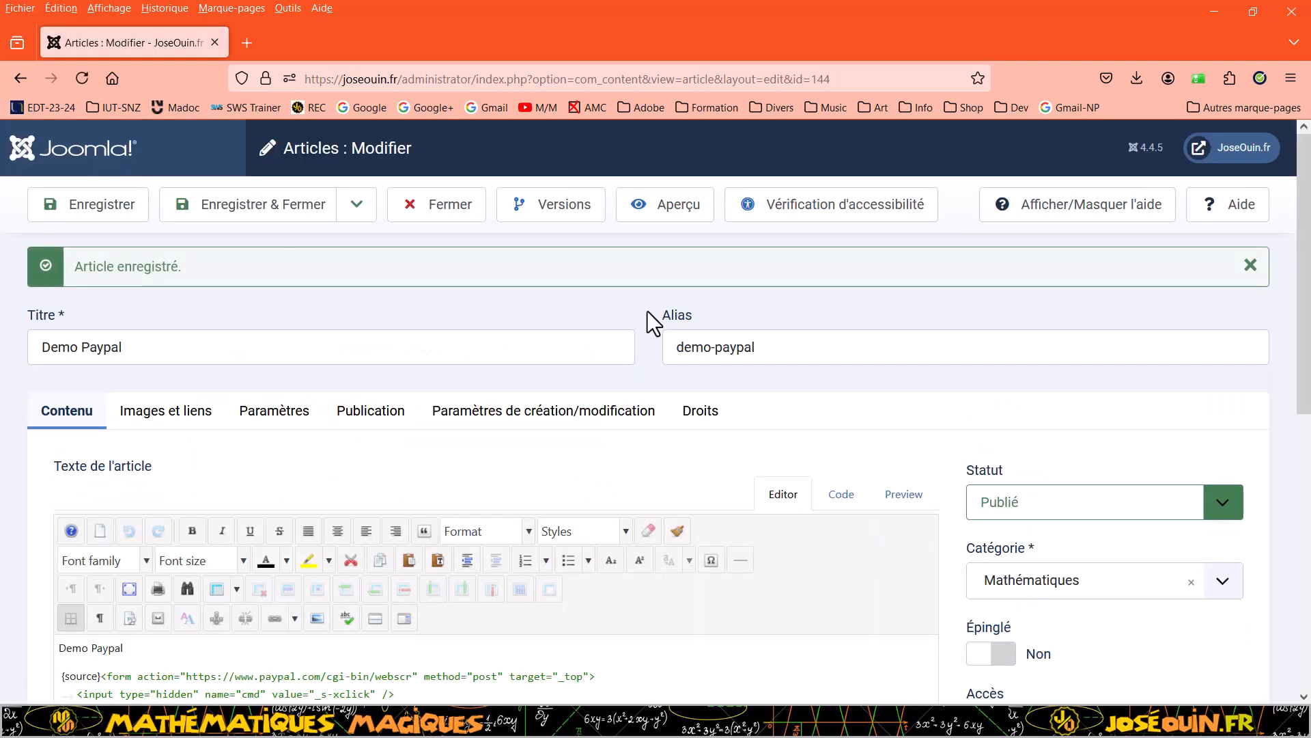
- Preview the Demo Paypal article, log out of the PayPal account in its own browser window, and minimise that window
left_click(667, 211)
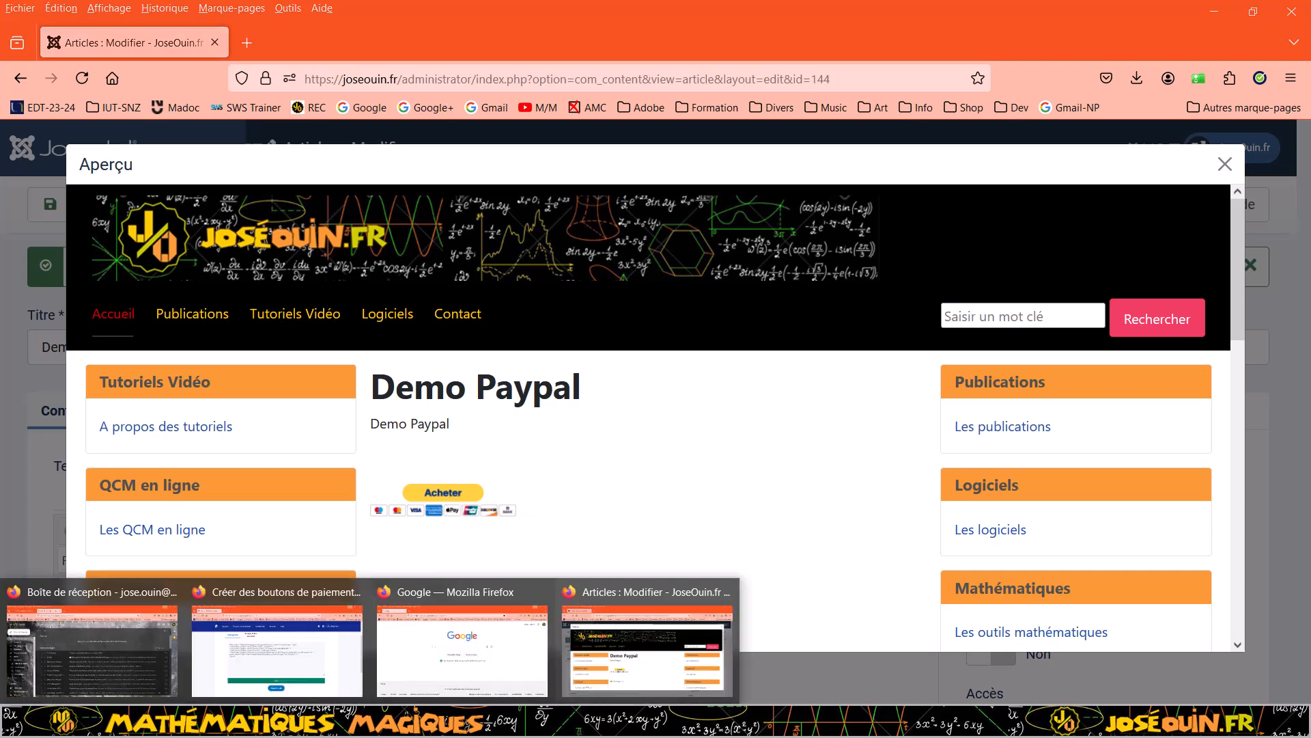
left_click(340, 676)
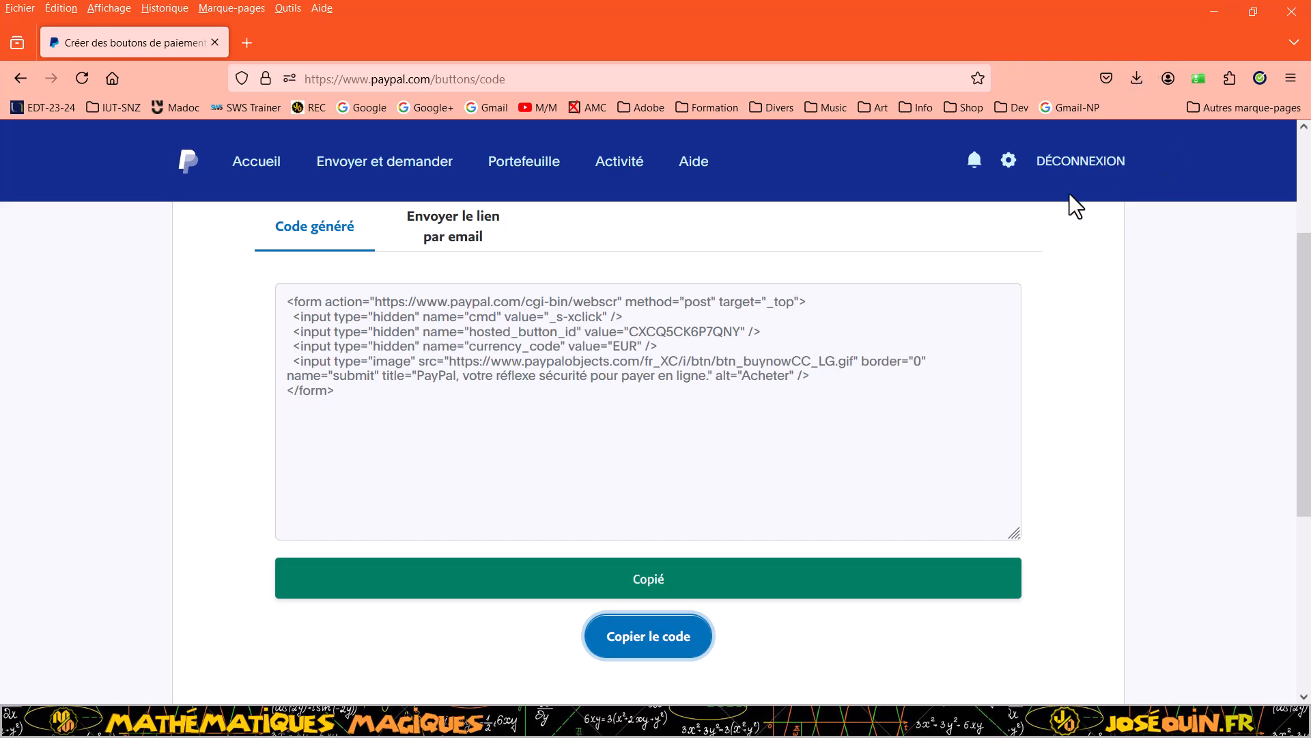
left_click(1076, 172)
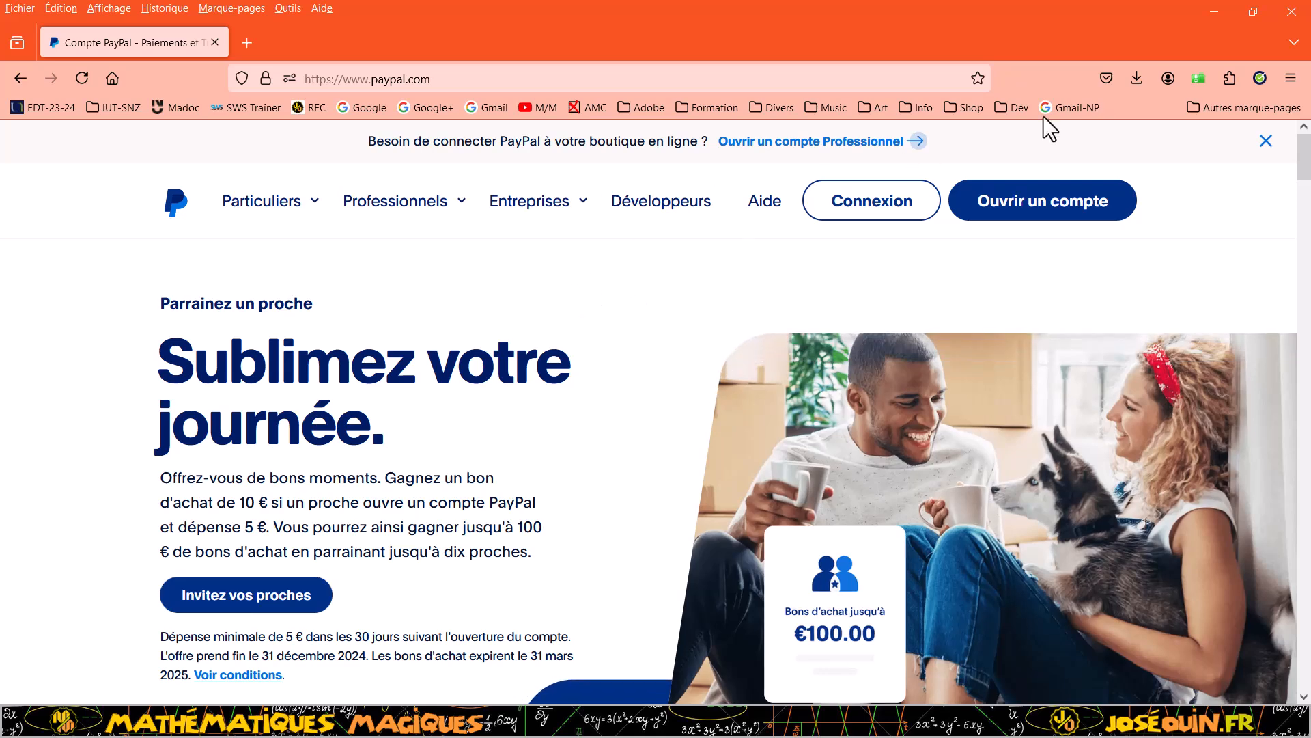
left_click(1217, 10)
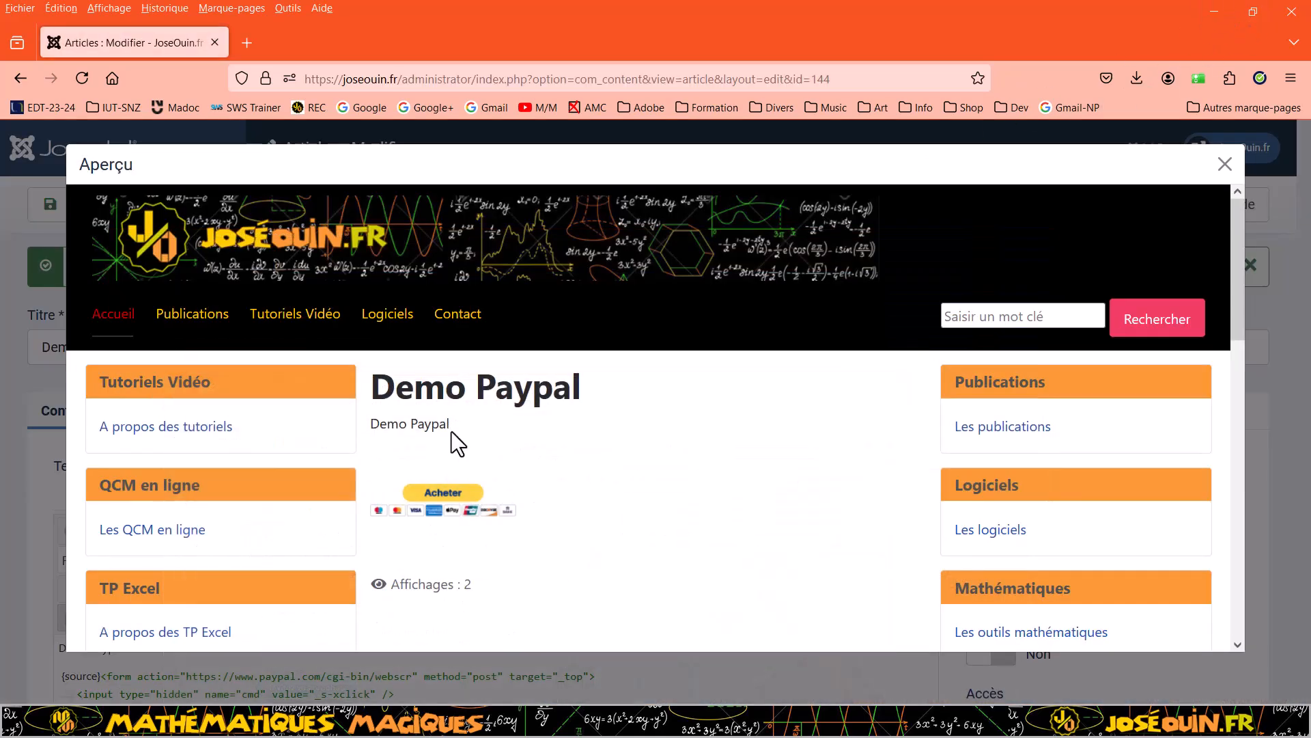
- Test the Acheter button in the article preview and clear the prefilled e-mail on the PayPal login page
left_click(454, 497)
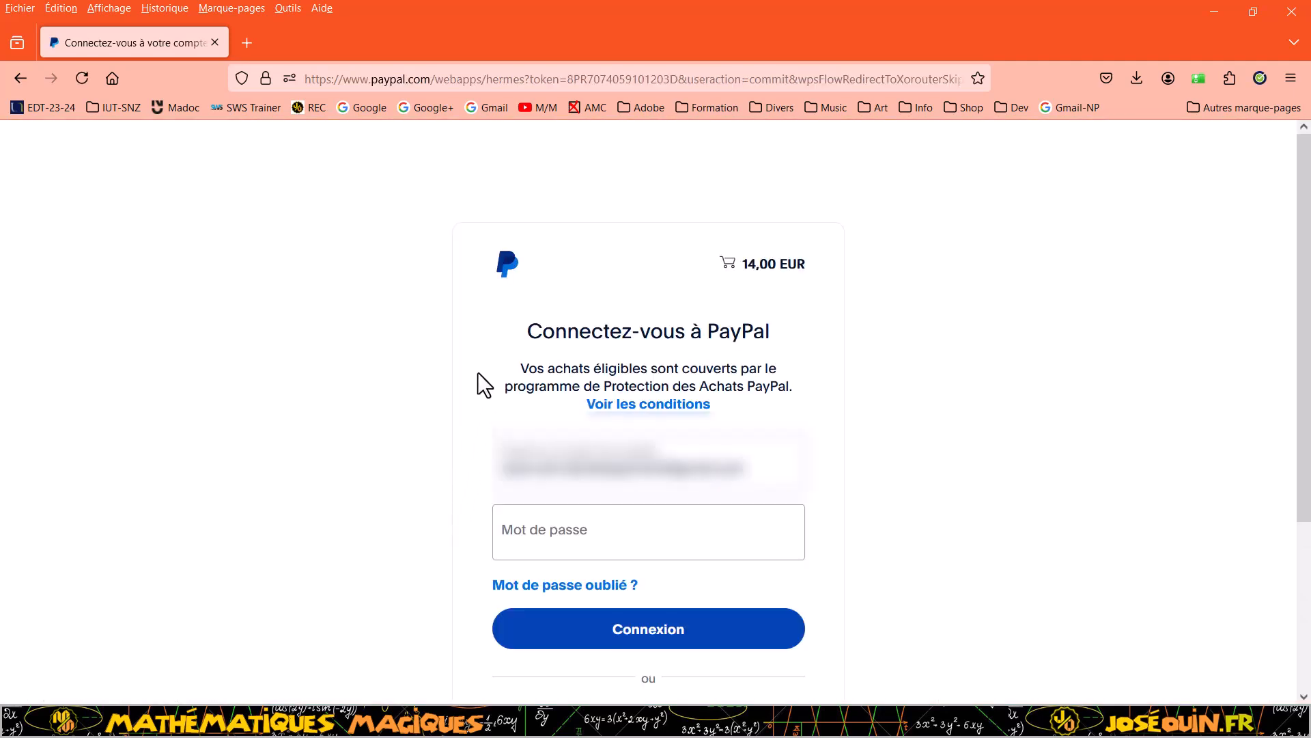
left_click_drag(769, 469, 499, 470)
key("BackSpace")
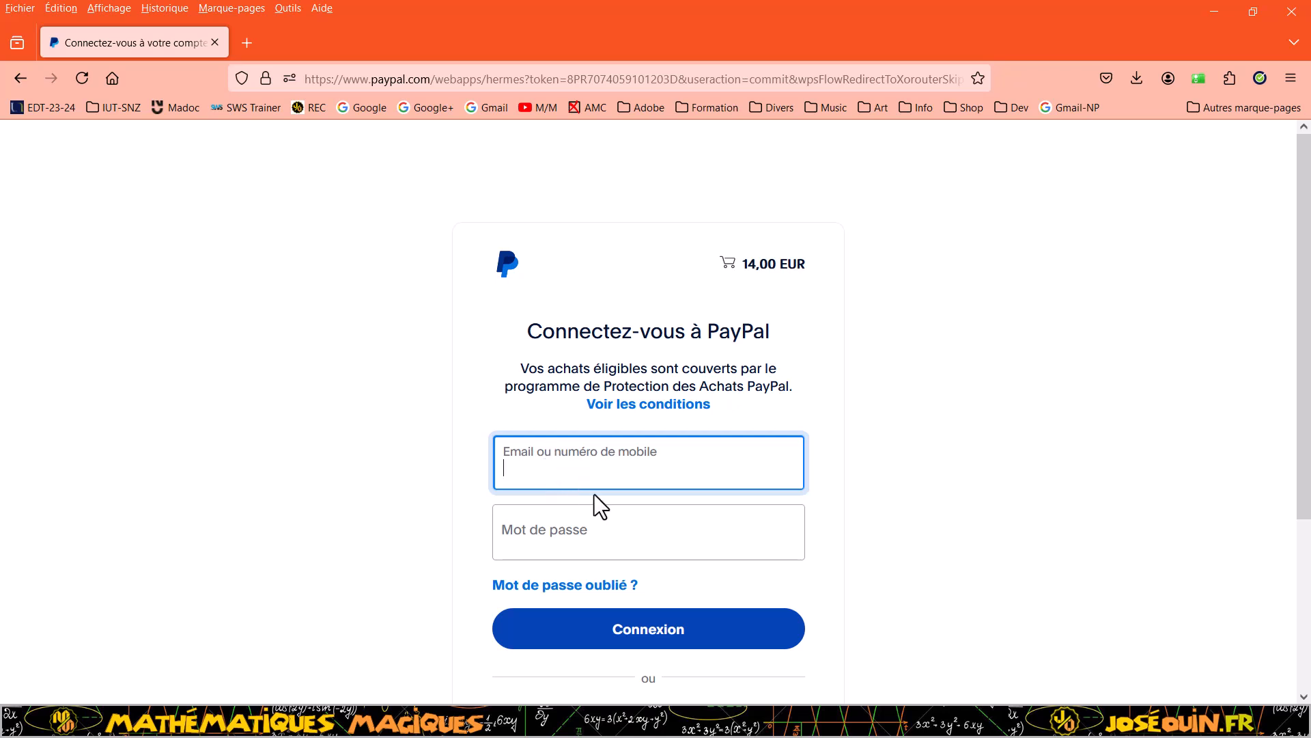
- Examine the PayPal payment page, checking the order amount, the login fields and the bank card payment option
scroll(608, 504, "down", 3)
scroll(601, 501, "up", 2)
scroll(577, 408, "down", 1)
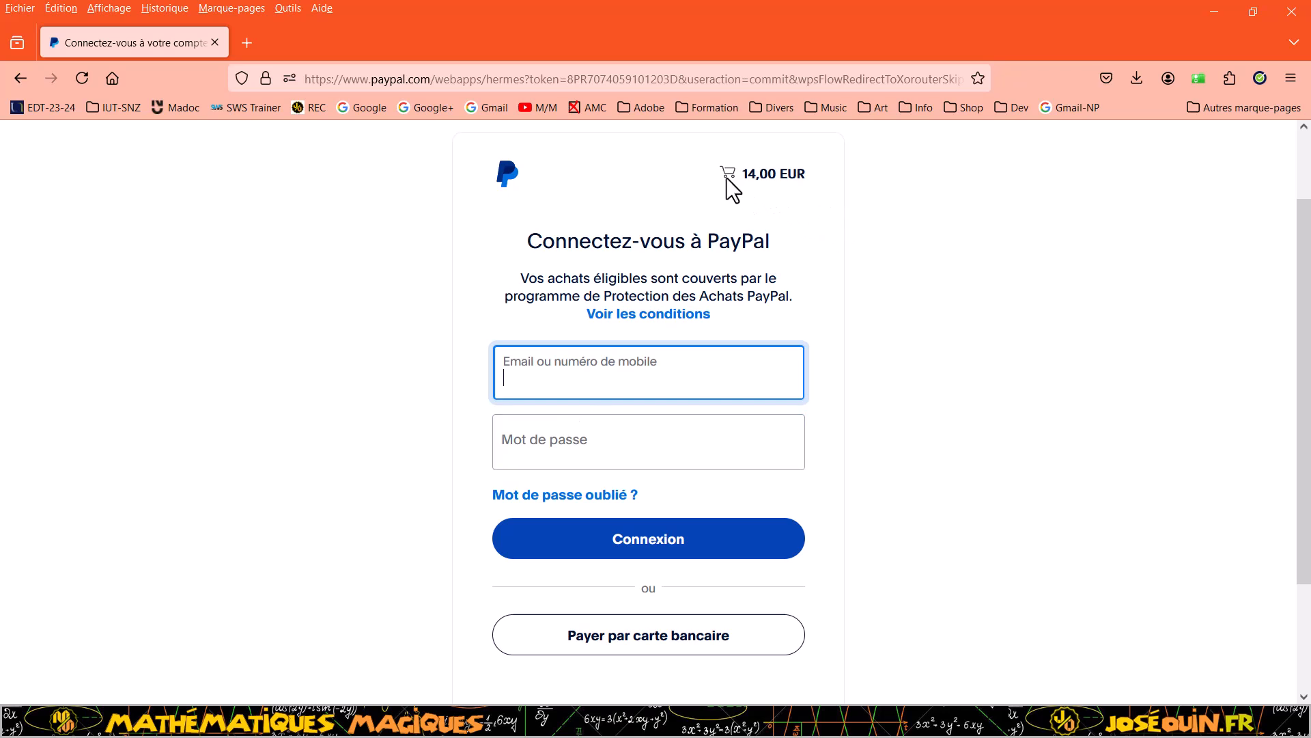
left_click_drag(762, 178, 789, 178)
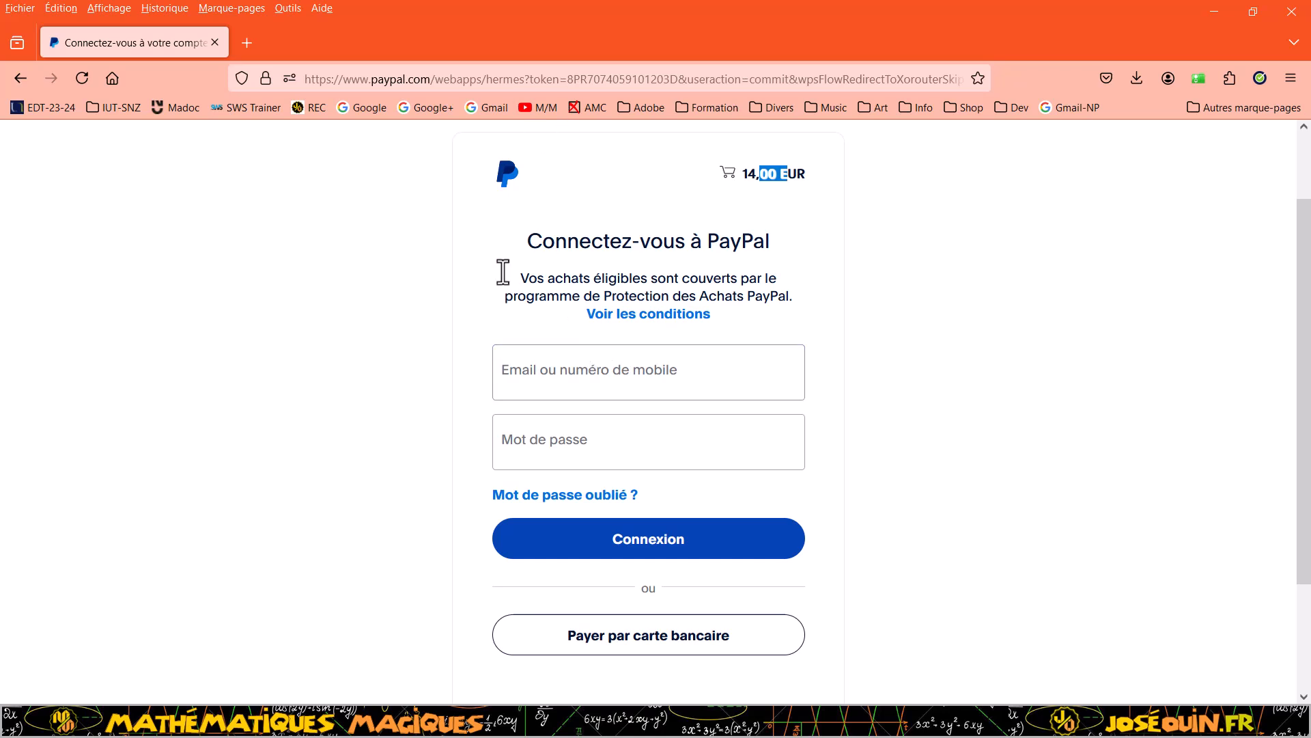
scroll(956, 635, "down", 2)
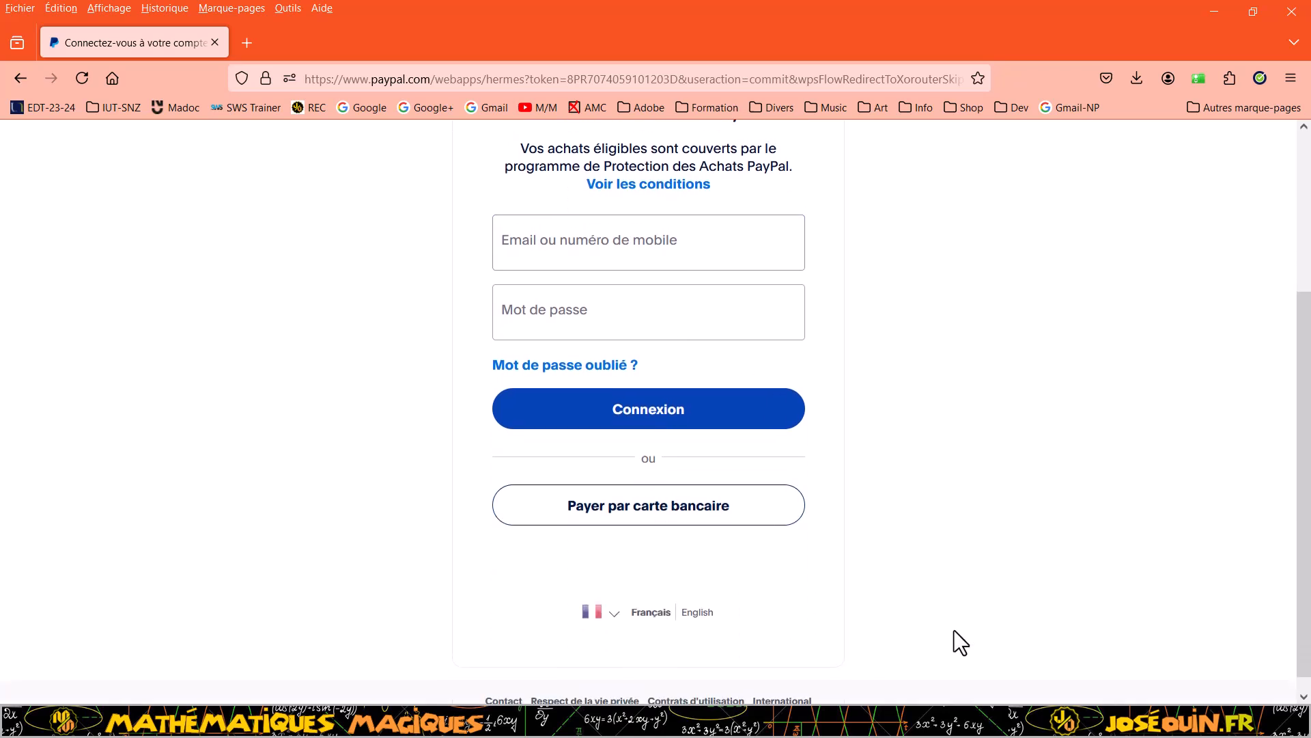
scroll(755, 453, "up", 1)
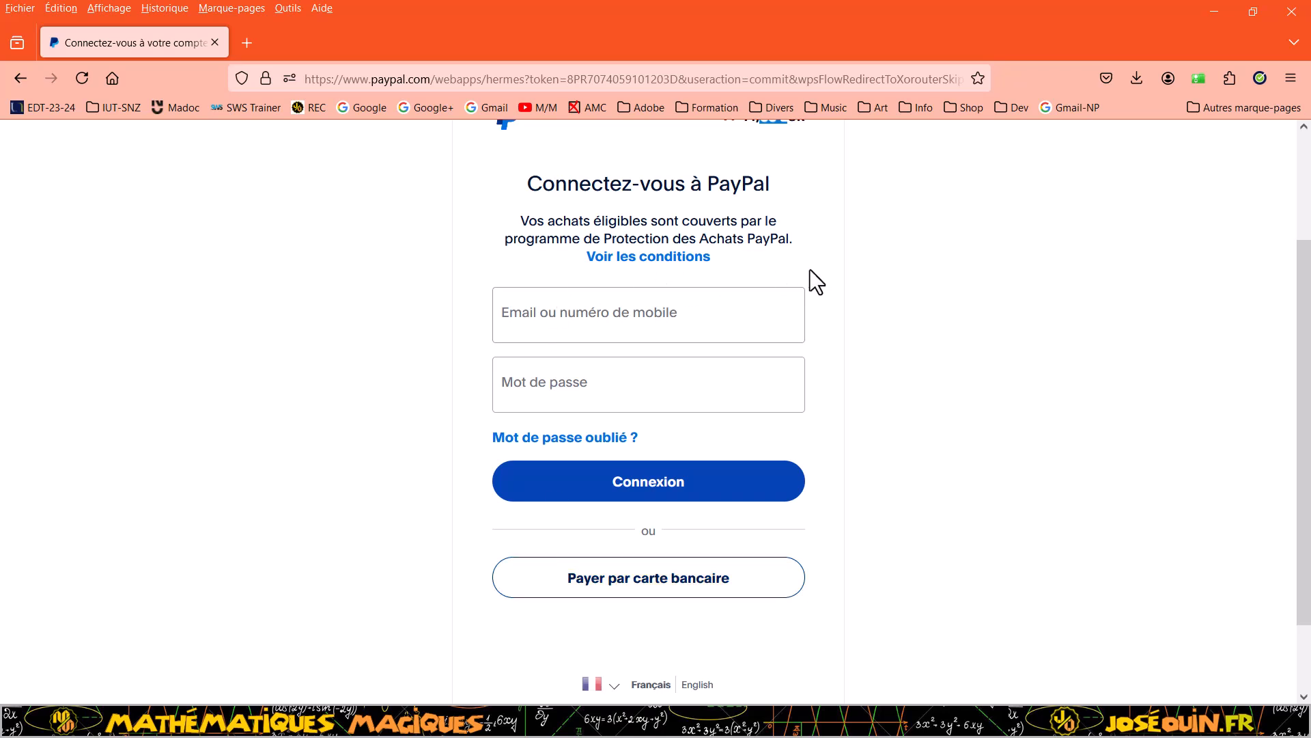
scroll(932, 268, "up", 2)
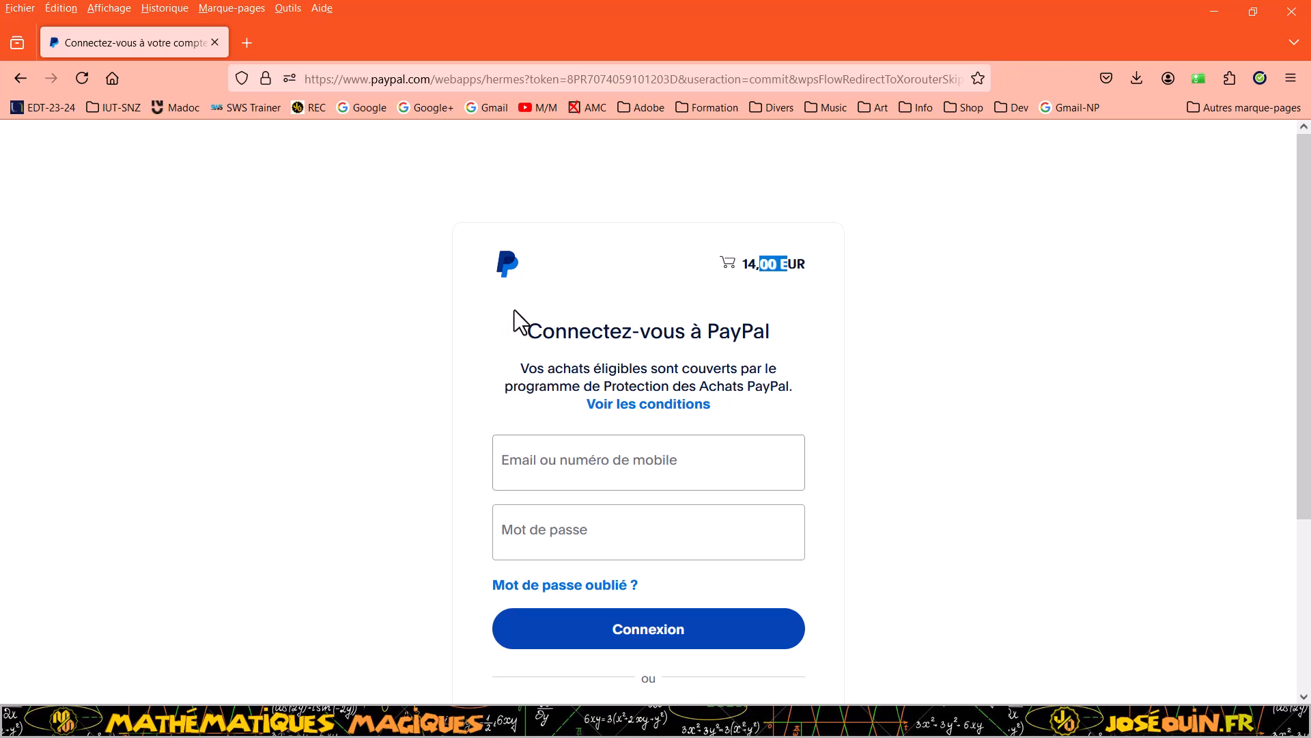
scroll(516, 317, "down", 1)
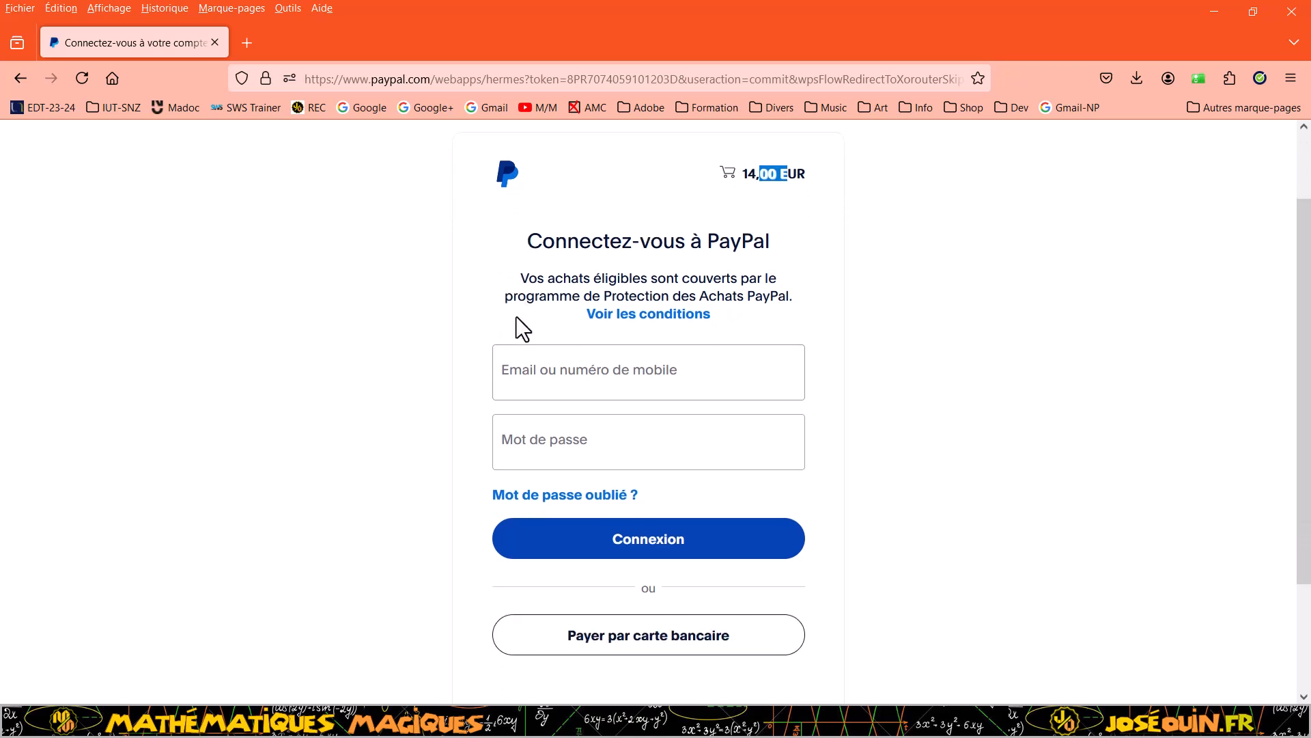
scroll(426, 293, "up", 1)
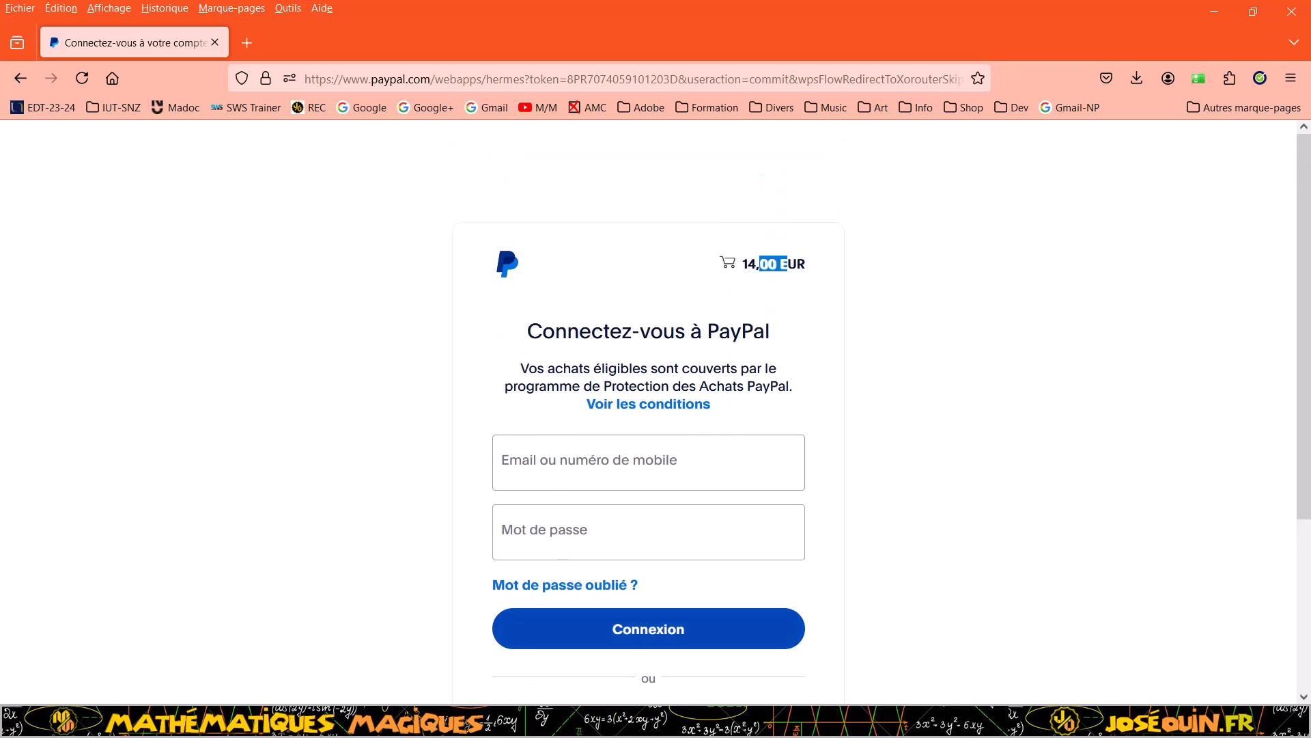
- Return to the Joomla editor, close the Demo Paypal article, and open the Logiciel QR_Code_Magique page on the public site
left_click(18, 77)
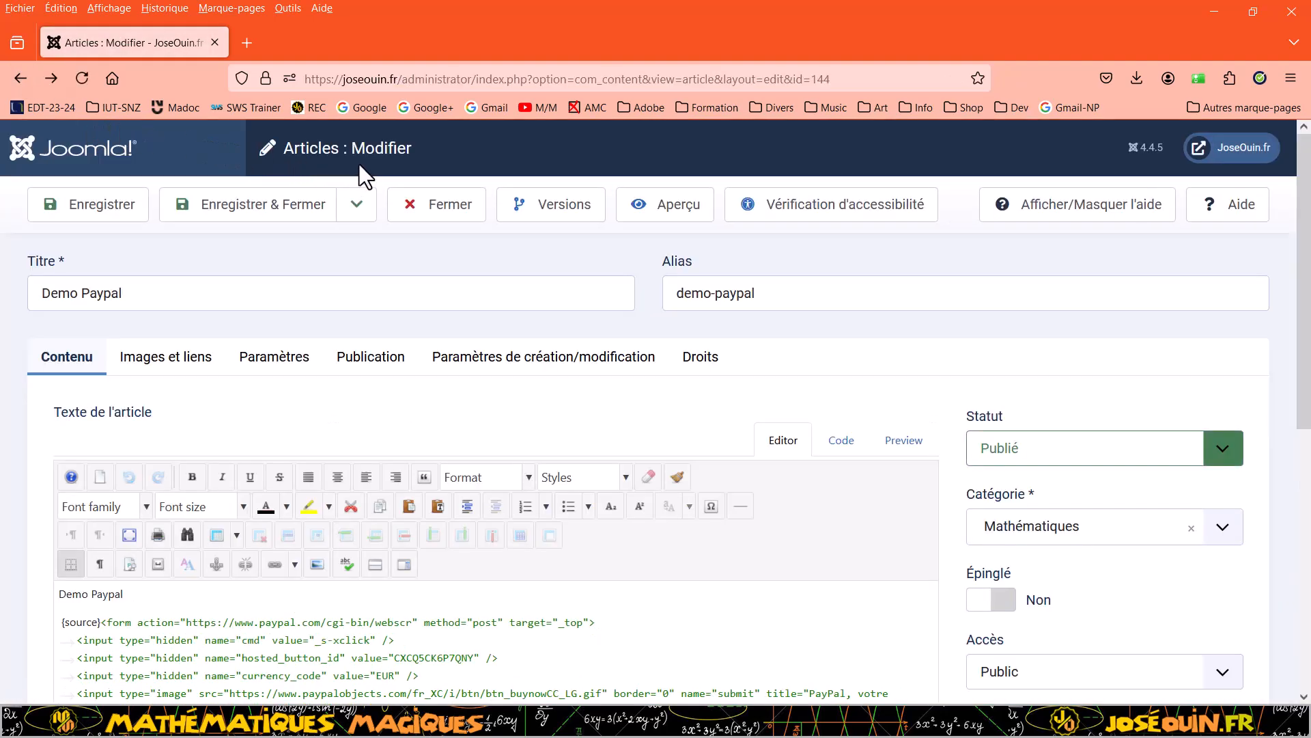
left_click(430, 211)
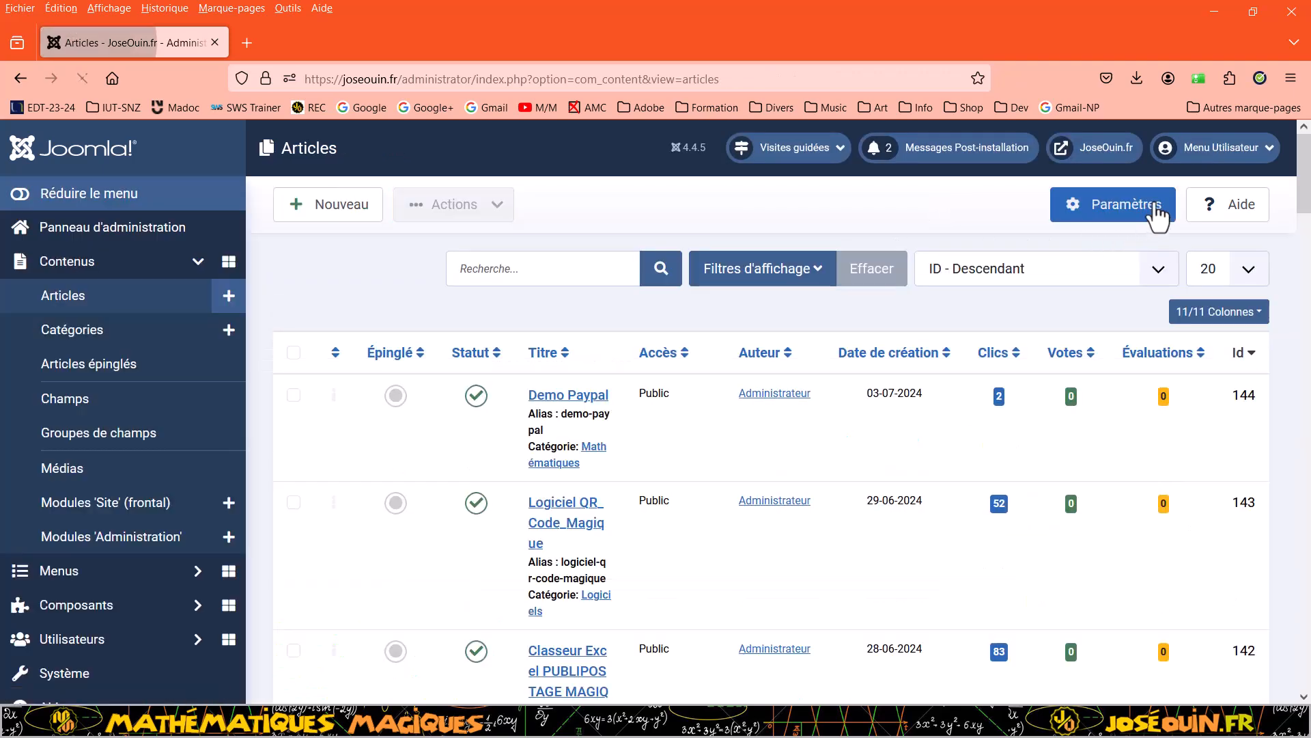
left_click(1108, 148)
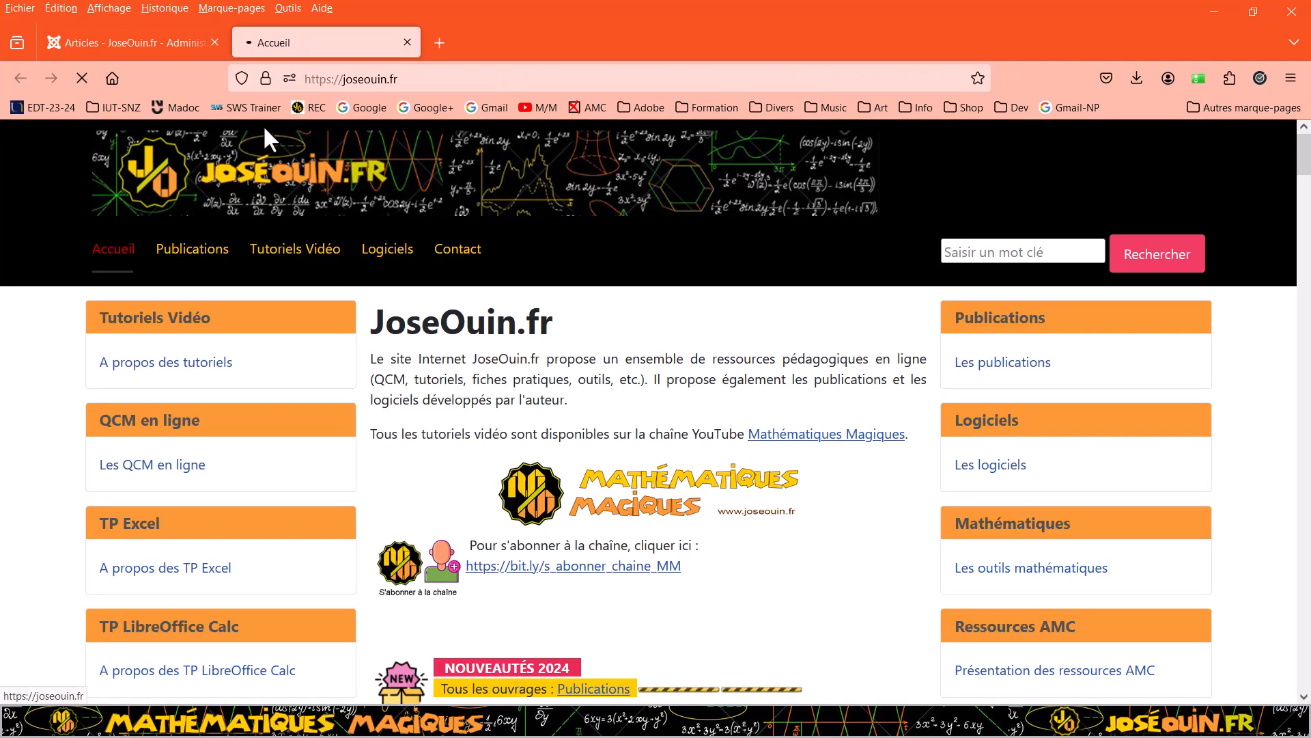
scroll(803, 383, "down", 2)
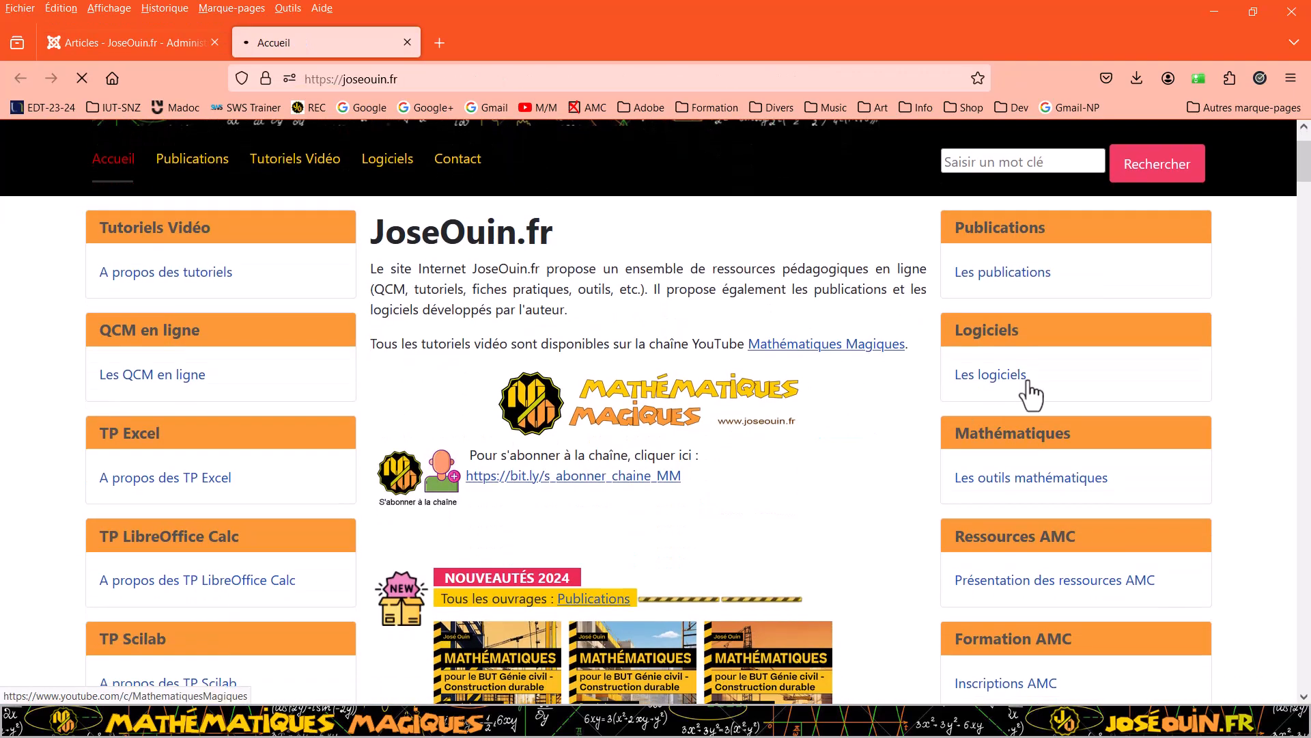
left_click(1009, 377)
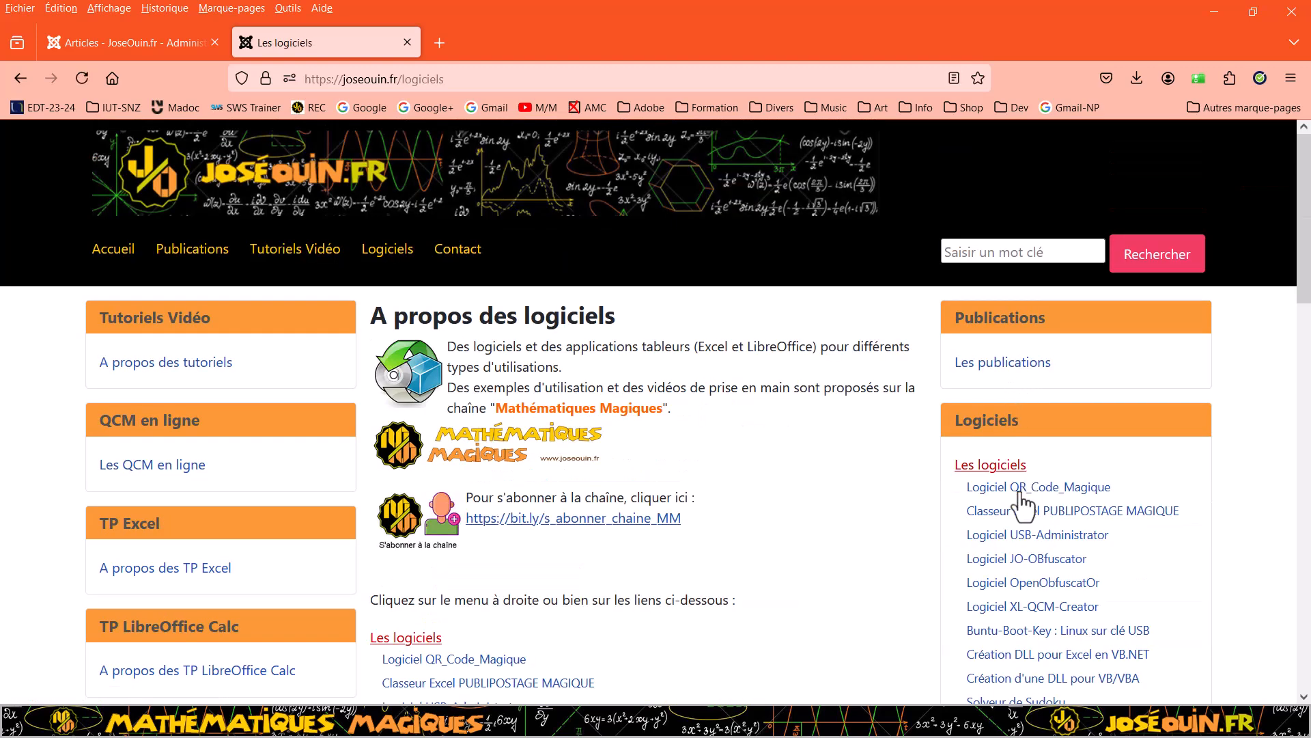
left_click(1025, 487)
- Read through the QR_Code_Magique page to its Code de téléchargement section, examining the price text and the PayPal payment button
scroll(590, 465, "down", 3)
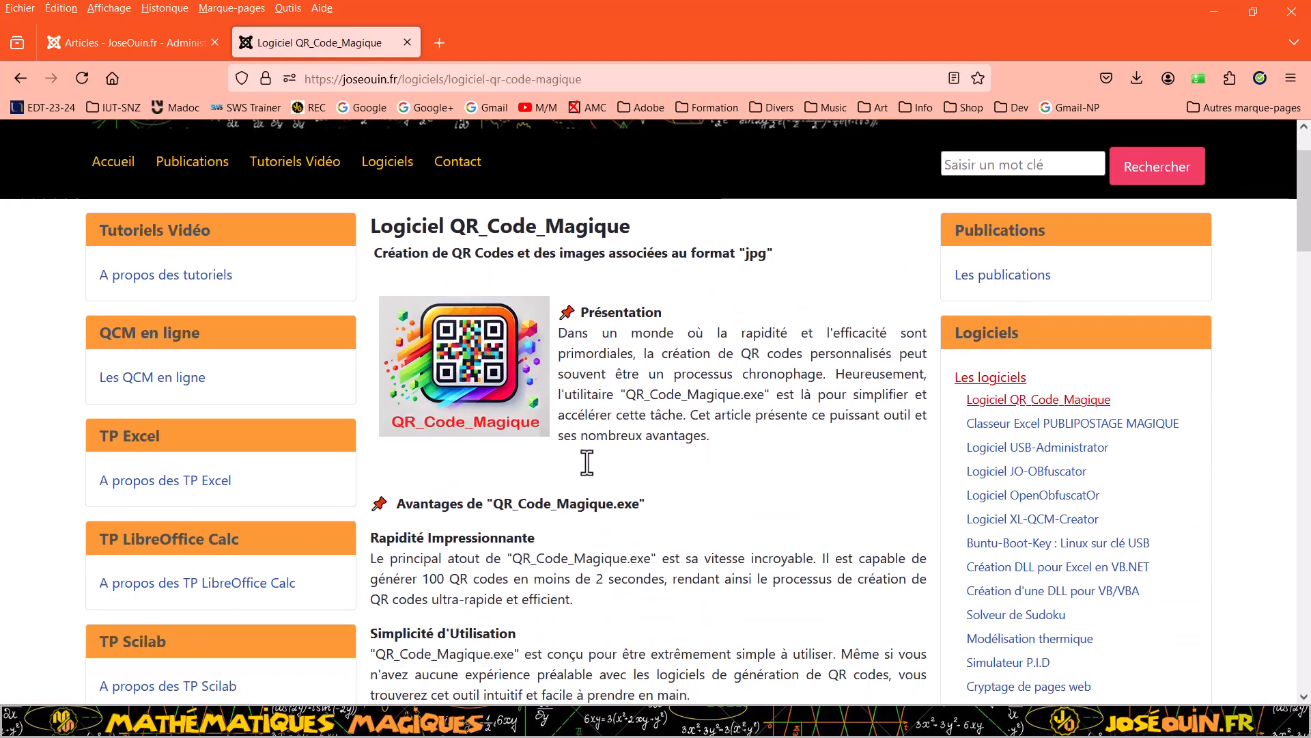
left_click_drag(649, 280, 656, 376)
left_click_drag(661, 420, 645, 472)
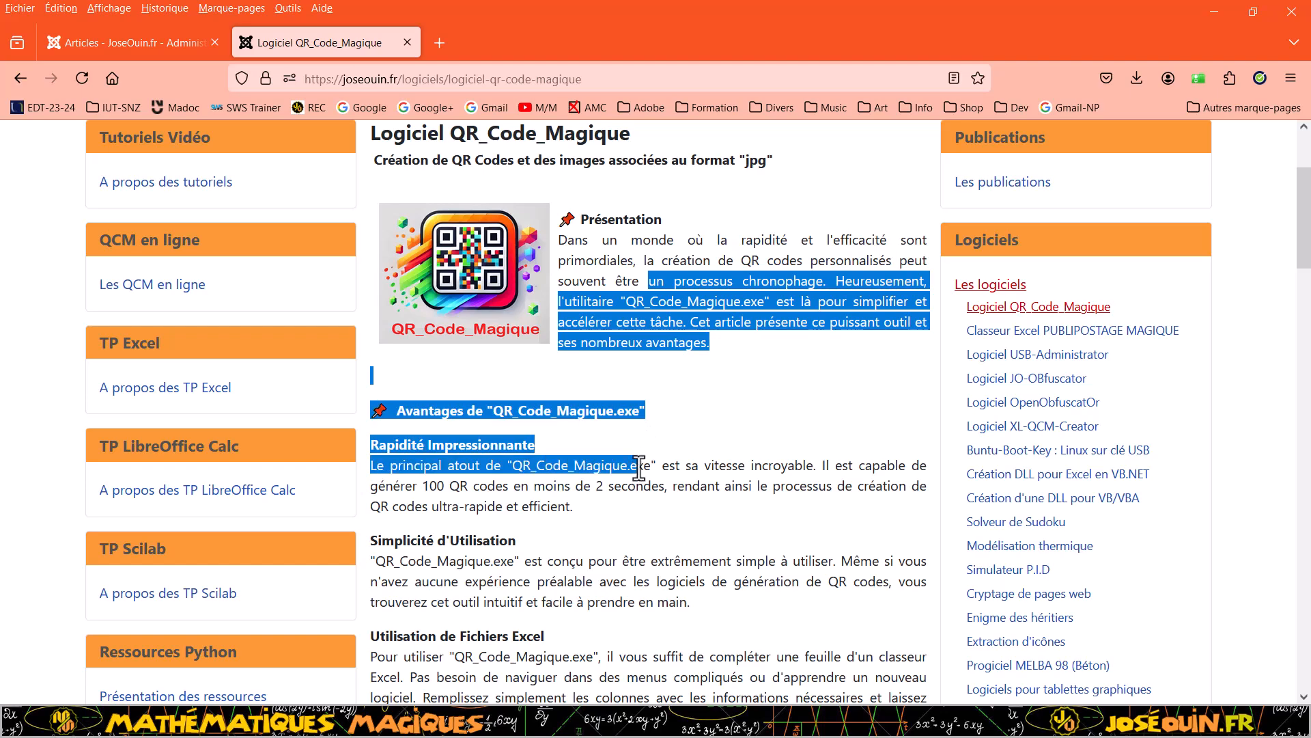
scroll(668, 444, "down", 10)
scroll(668, 444, "down", 15)
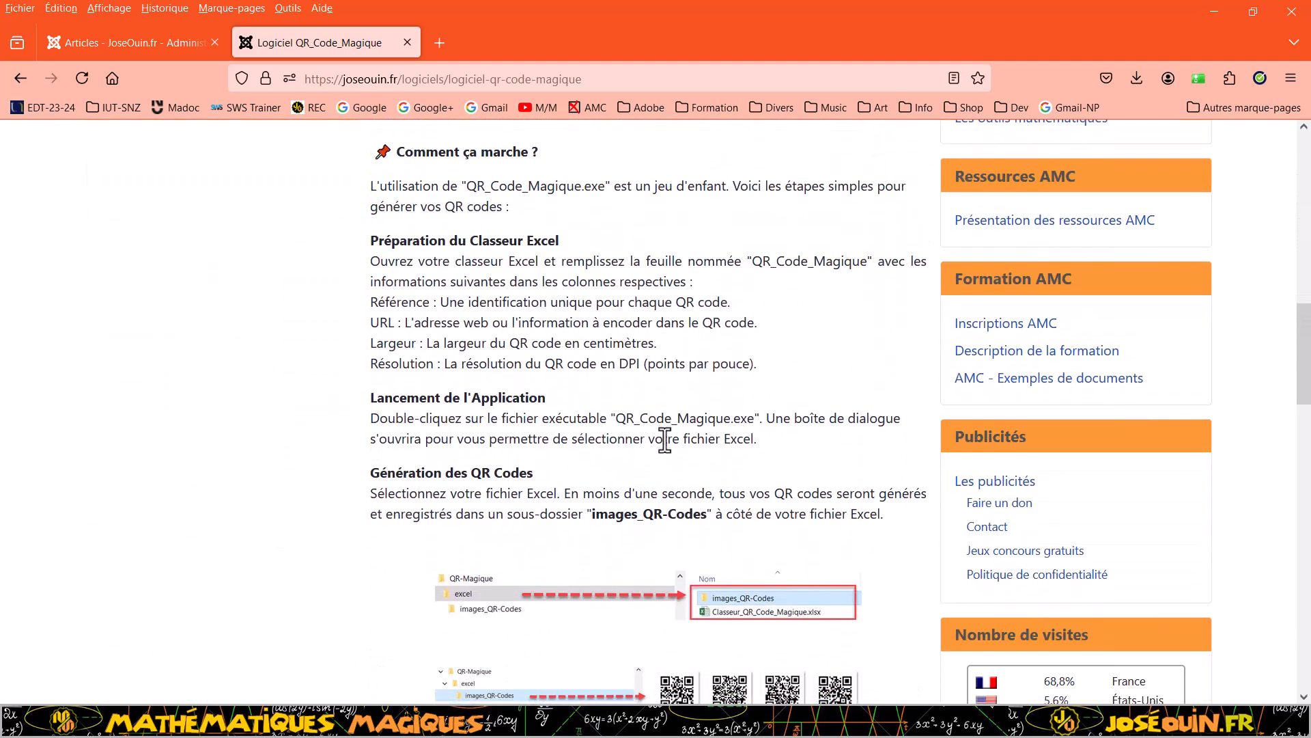
scroll(615, 437, "down", 3)
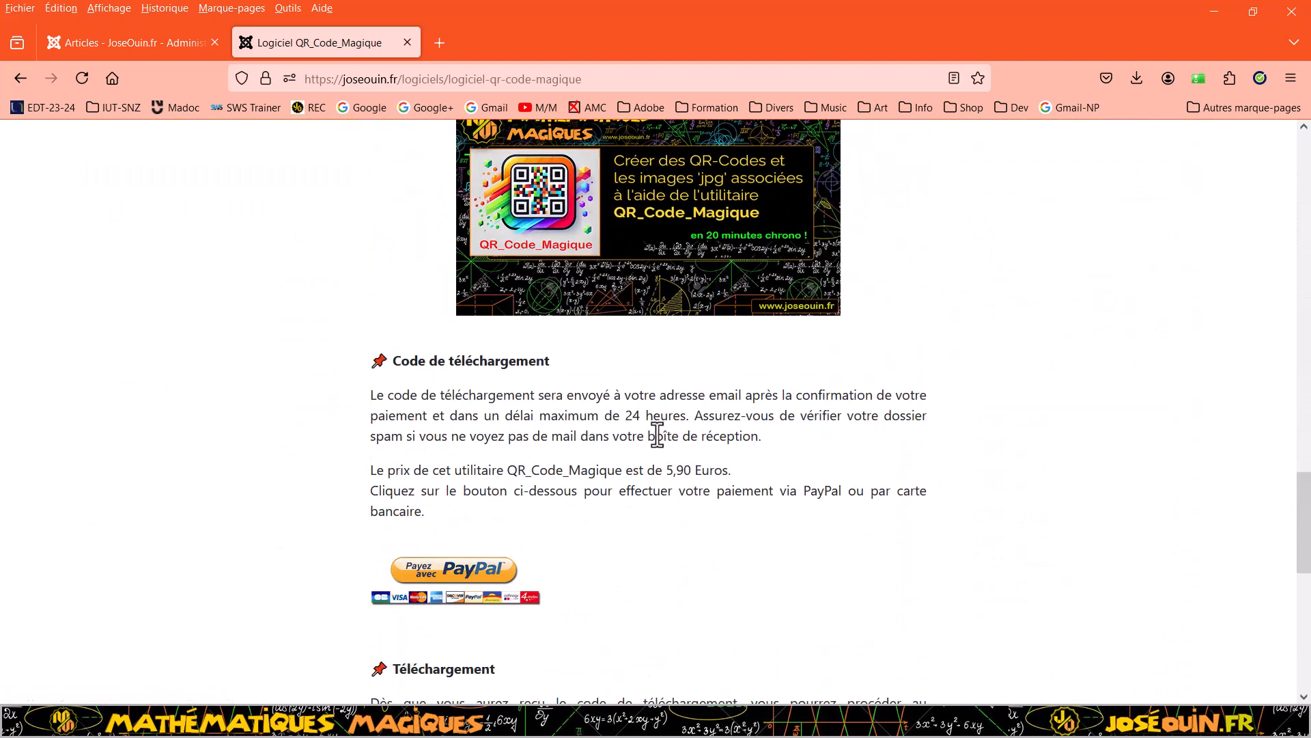
left_click_drag(375, 305, 506, 418)
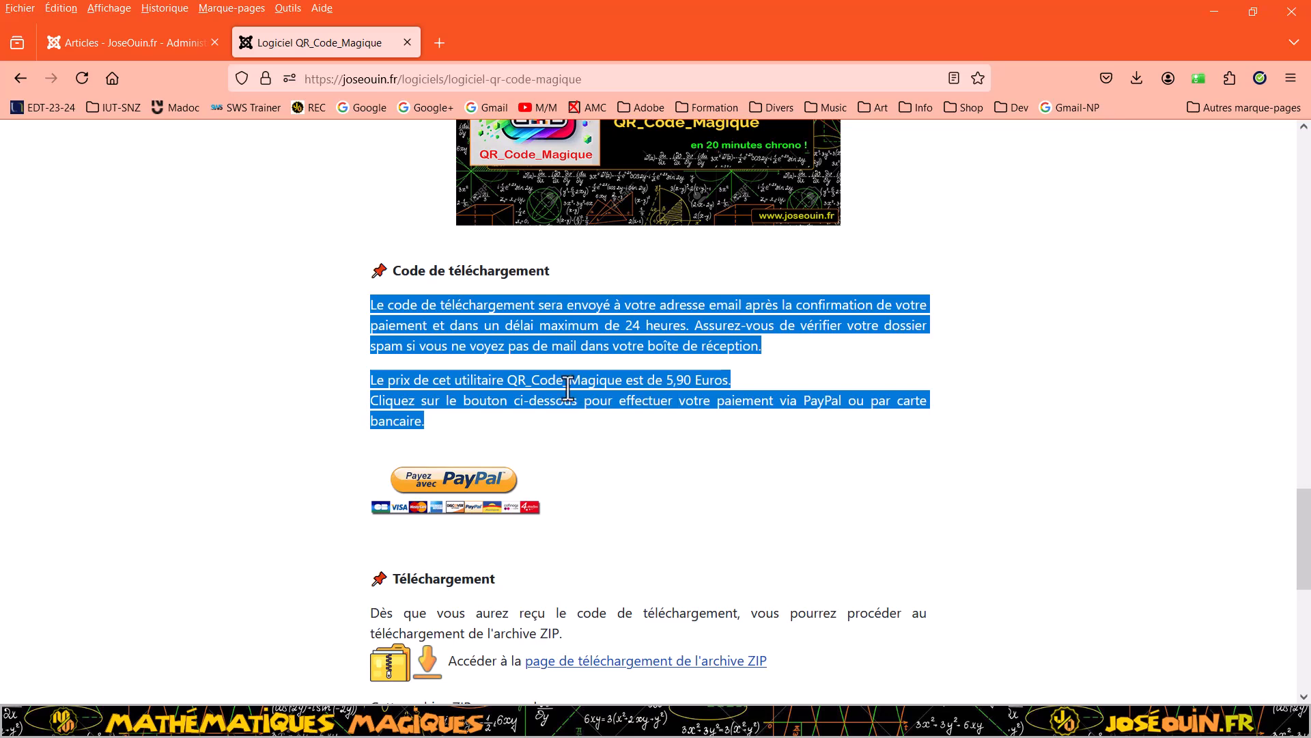
scroll(614, 406, "down", 2)
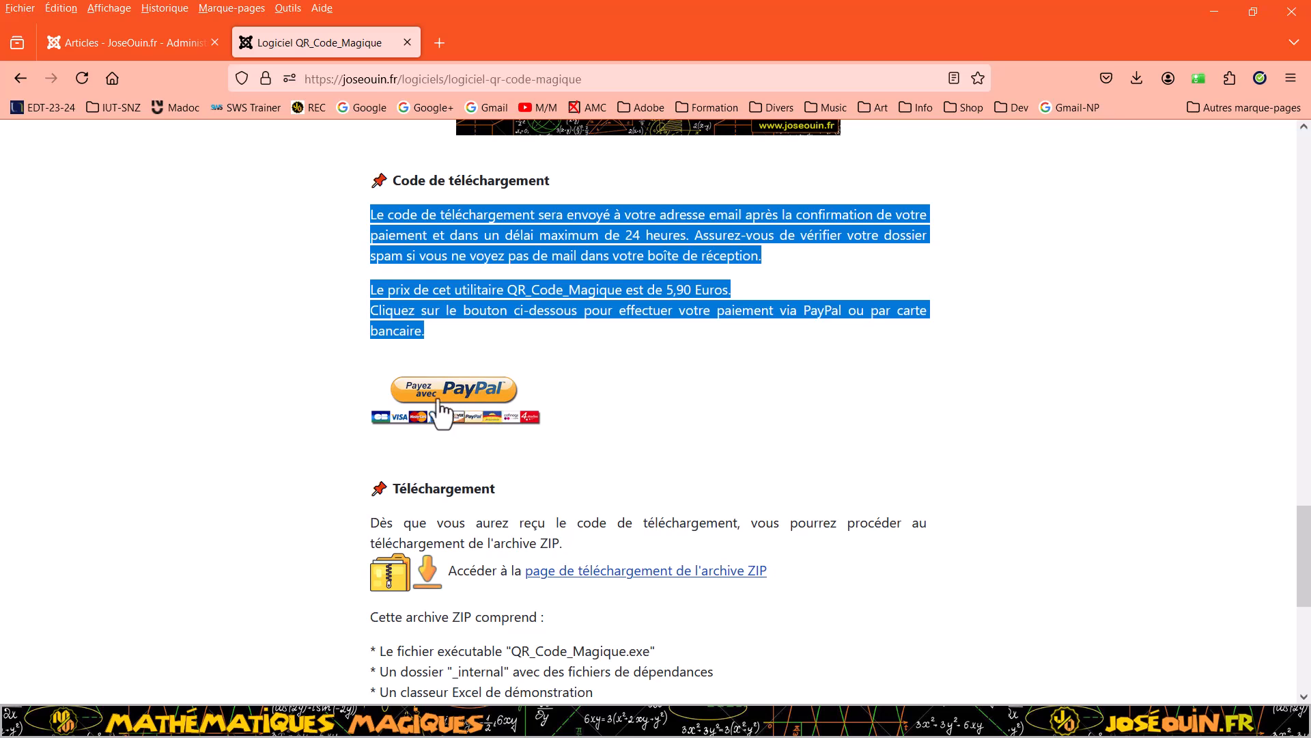
left_click(493, 453)
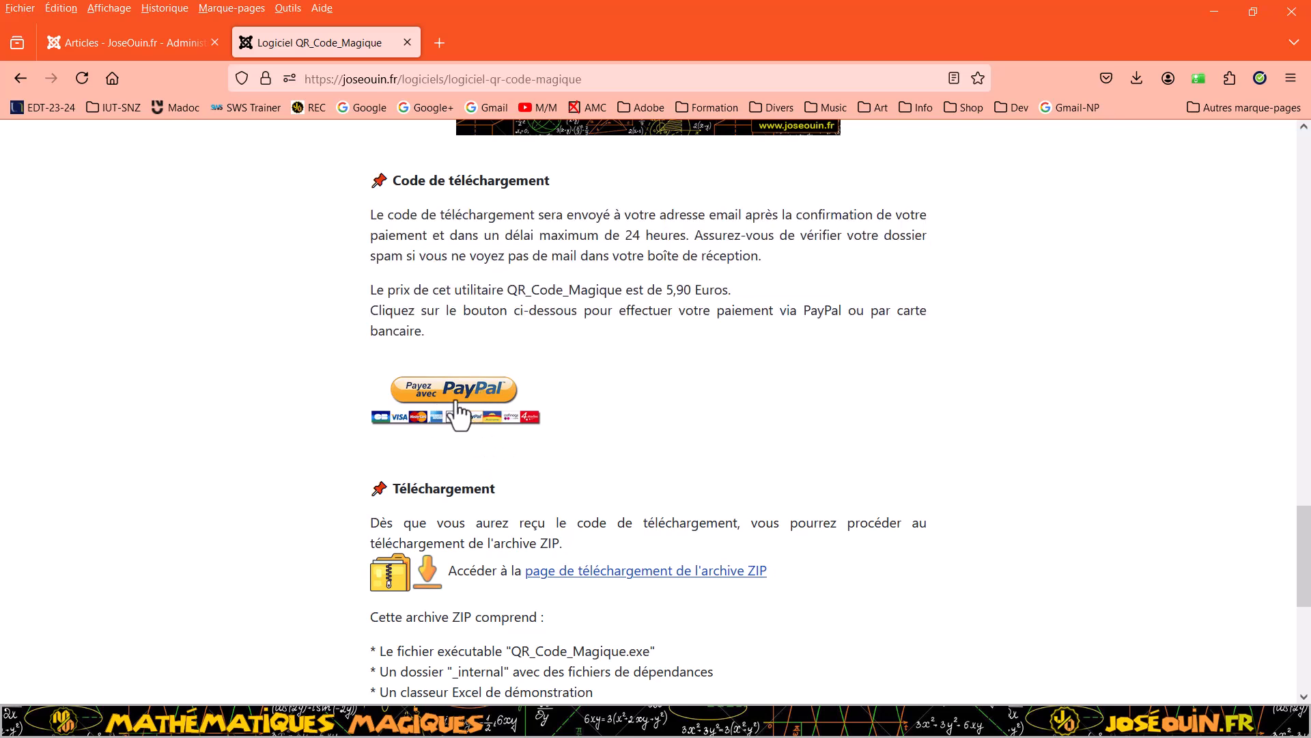
- Review the Téléchargement section and the end of the page, recheck the payment section, and go back to the page's beginning
scroll(556, 437, "down", 3)
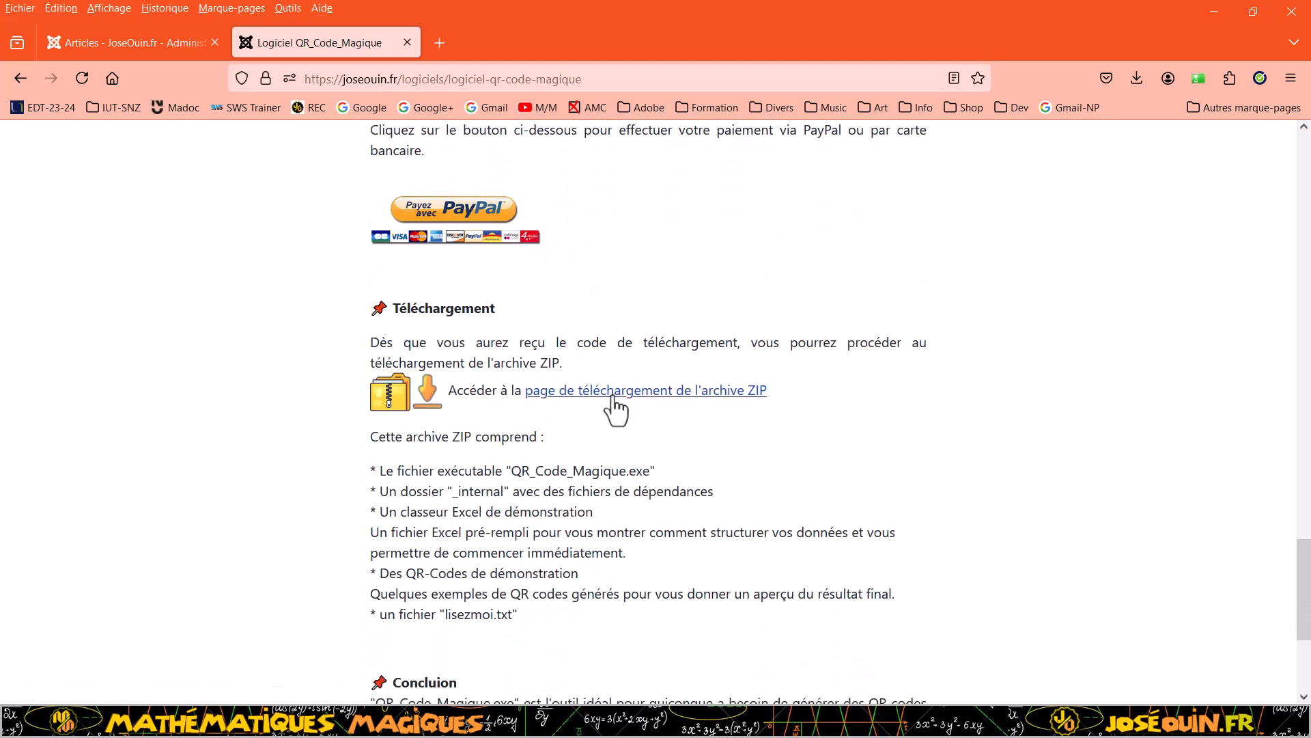
scroll(596, 342, "up", 2)
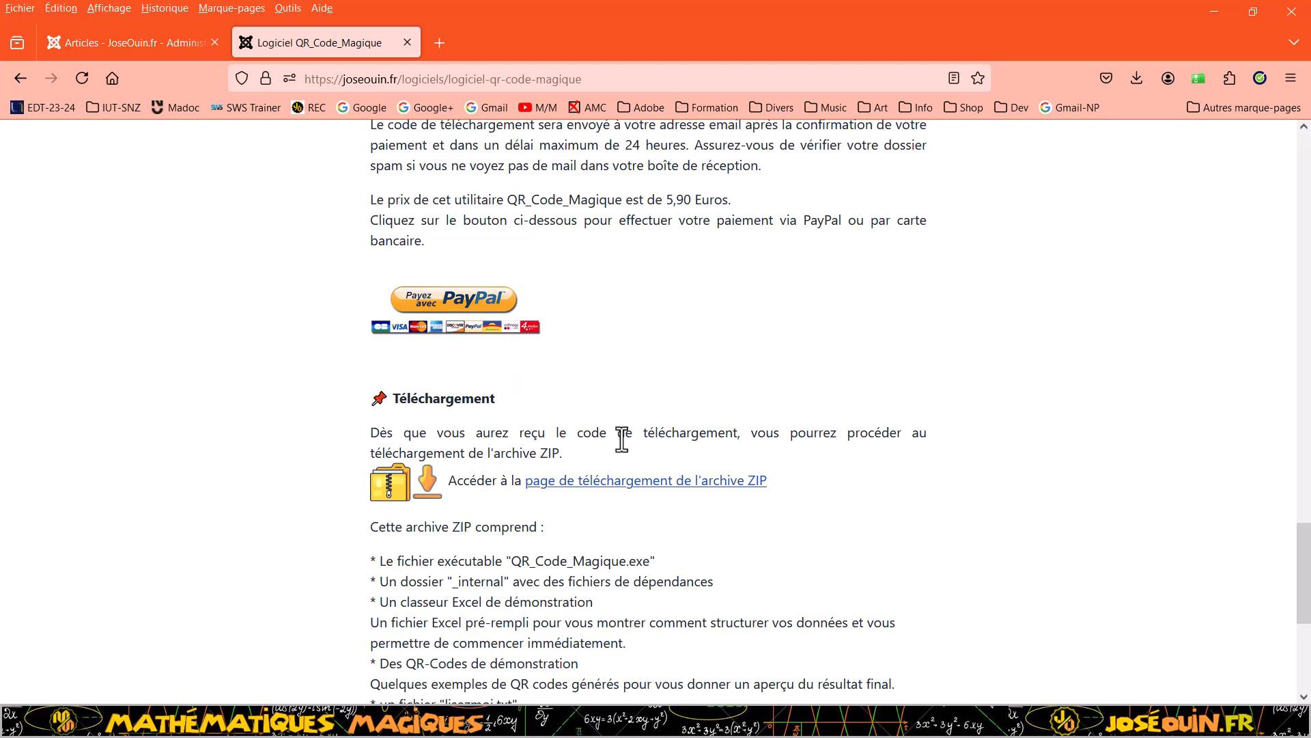
scroll(622, 439, "down", 5)
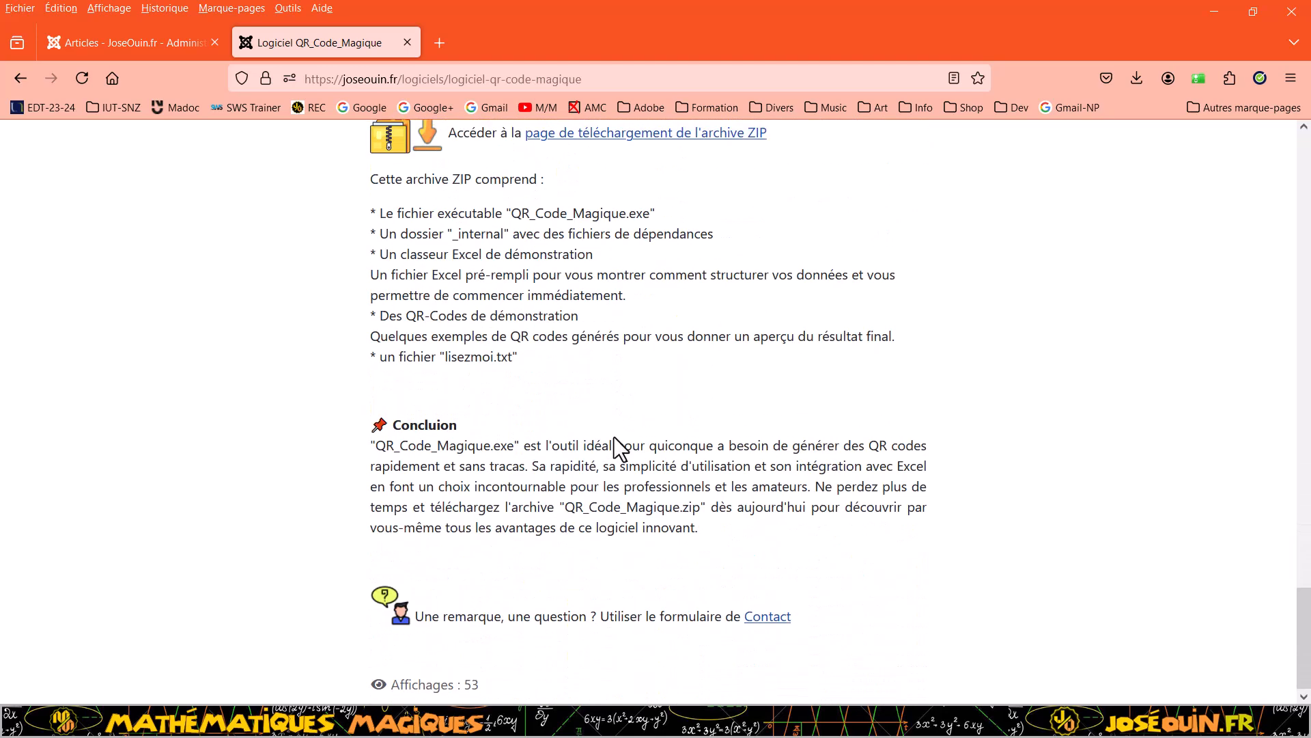
scroll(619, 444, "up", 8)
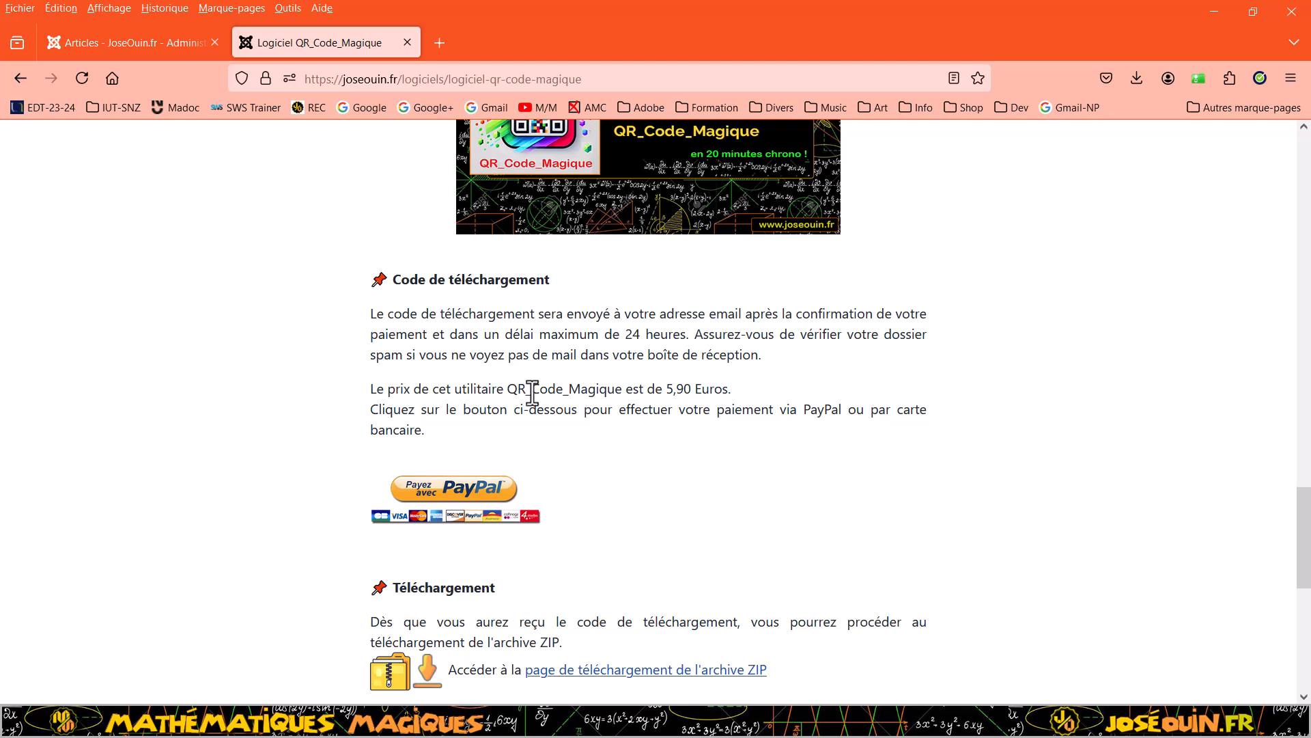
scroll(519, 375, "up", 2)
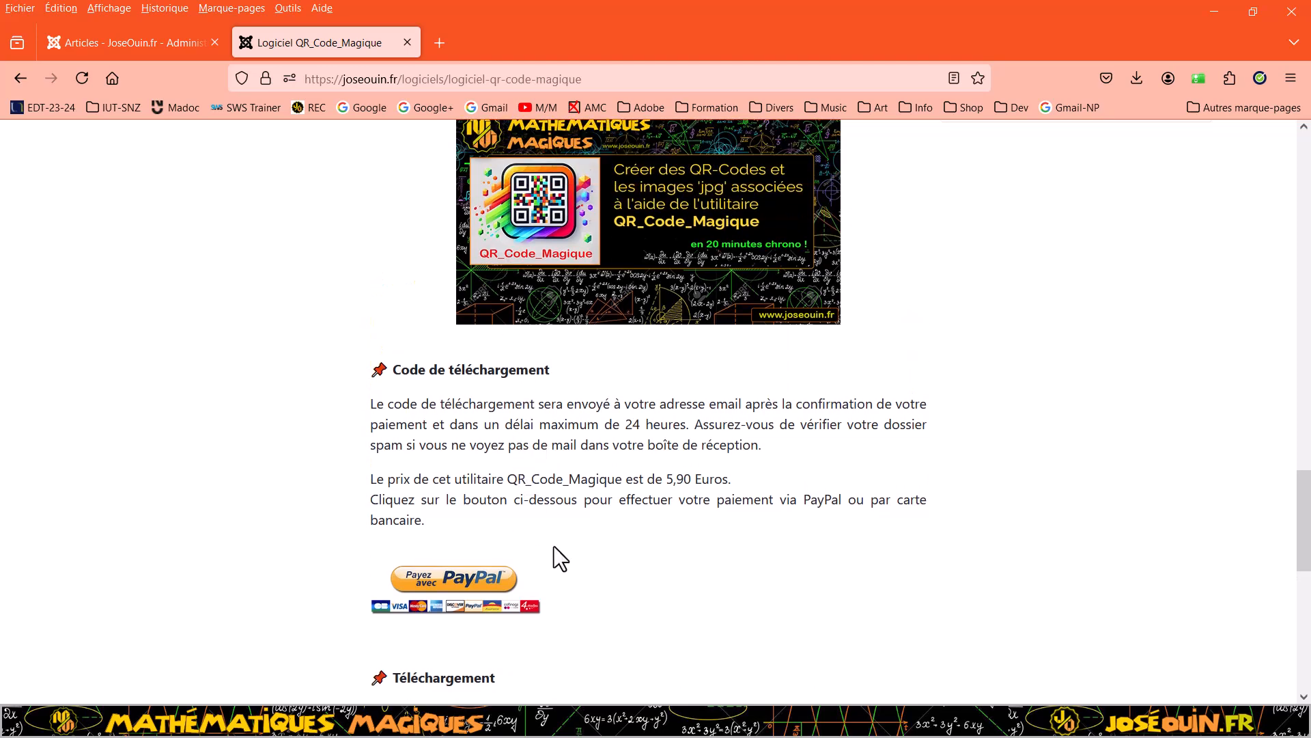
scroll(792, 461, "up", 2)
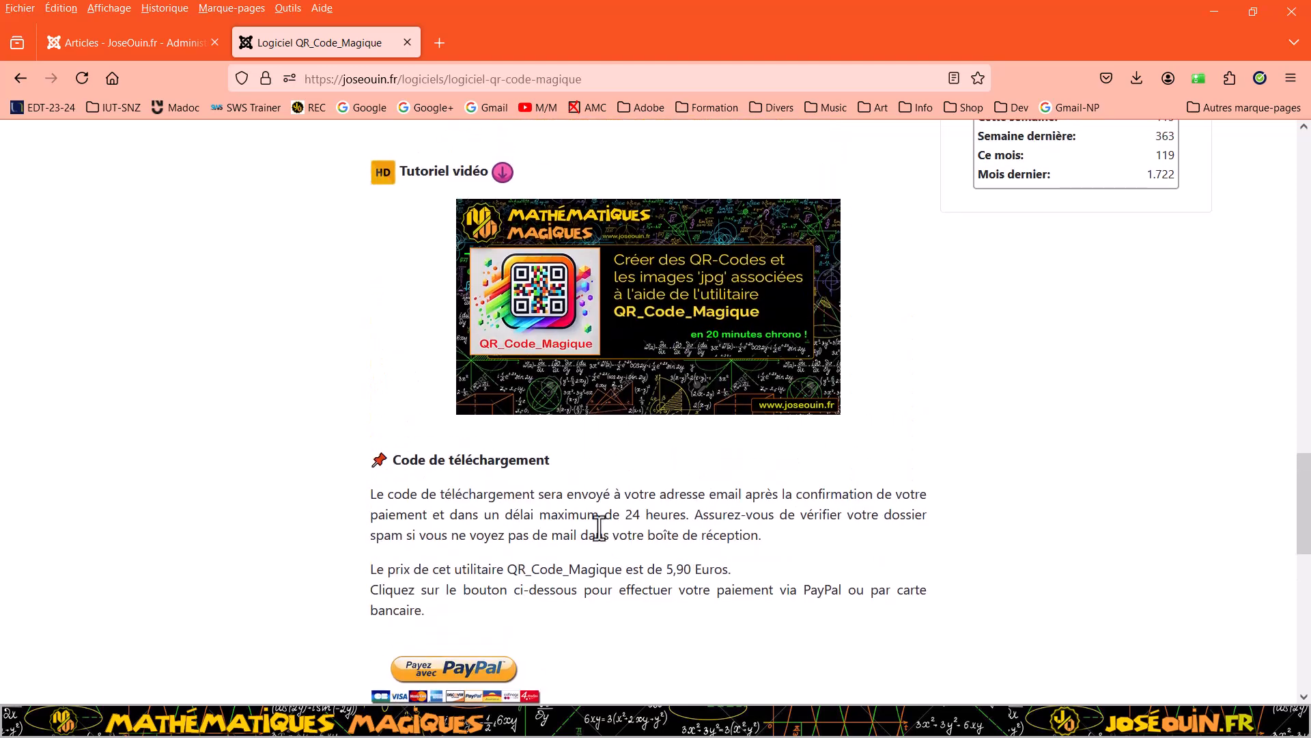
scroll(418, 315, "down", 2)
scroll(418, 315, "down", 1)
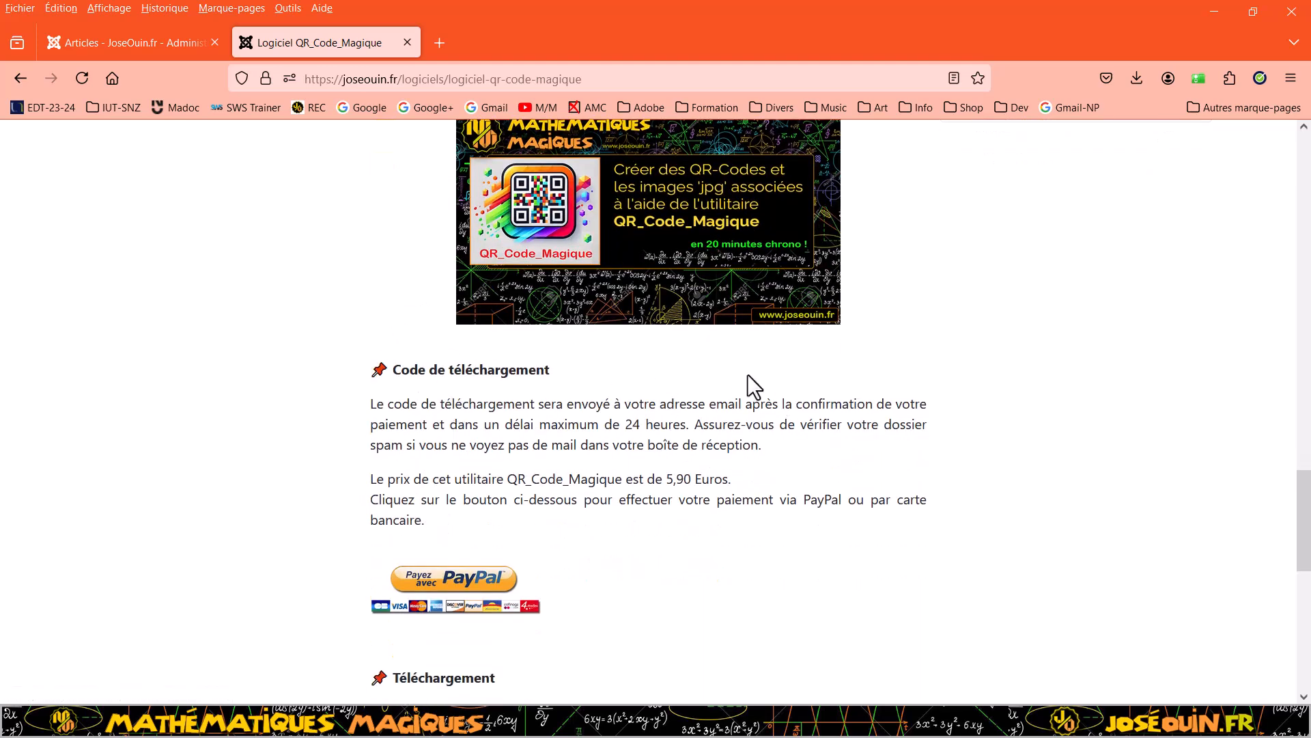
scroll(843, 380, "up", 7)
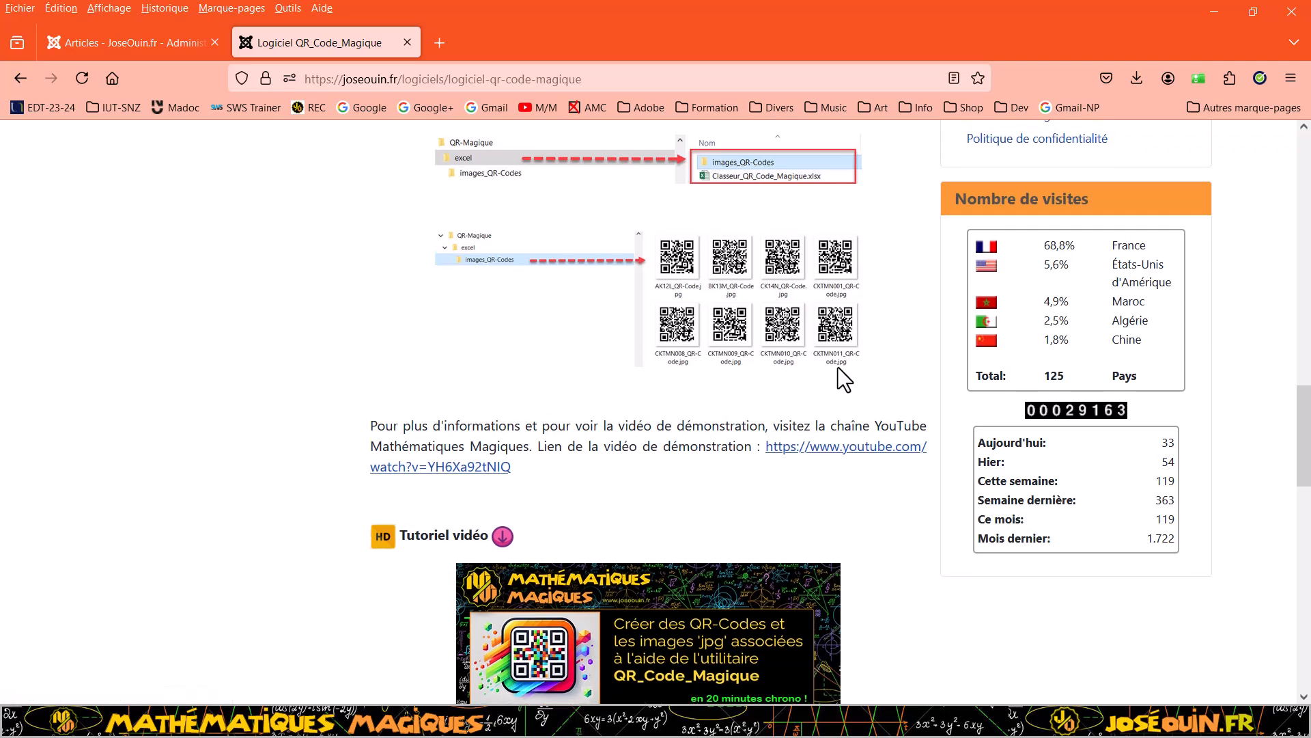
scroll(842, 380, "up", 4)
scroll(845, 380, "up", 16)
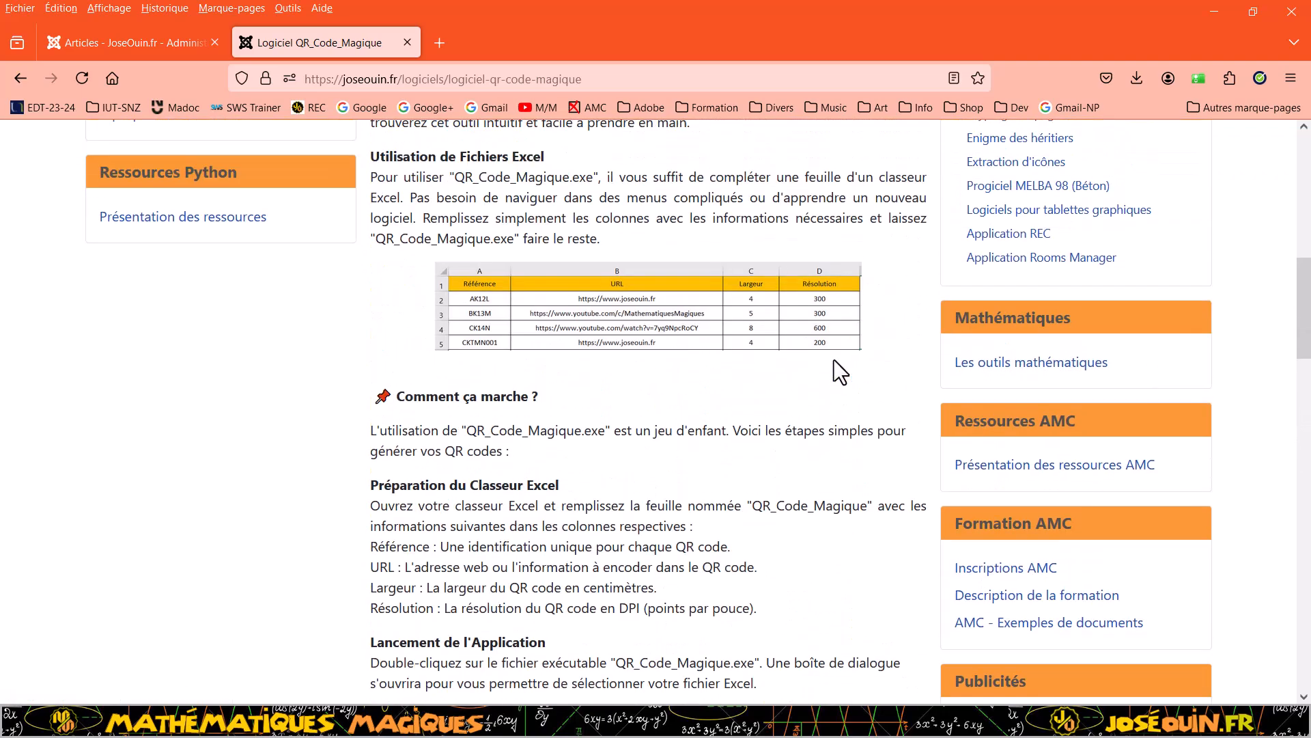
scroll(830, 360, "up", 1)
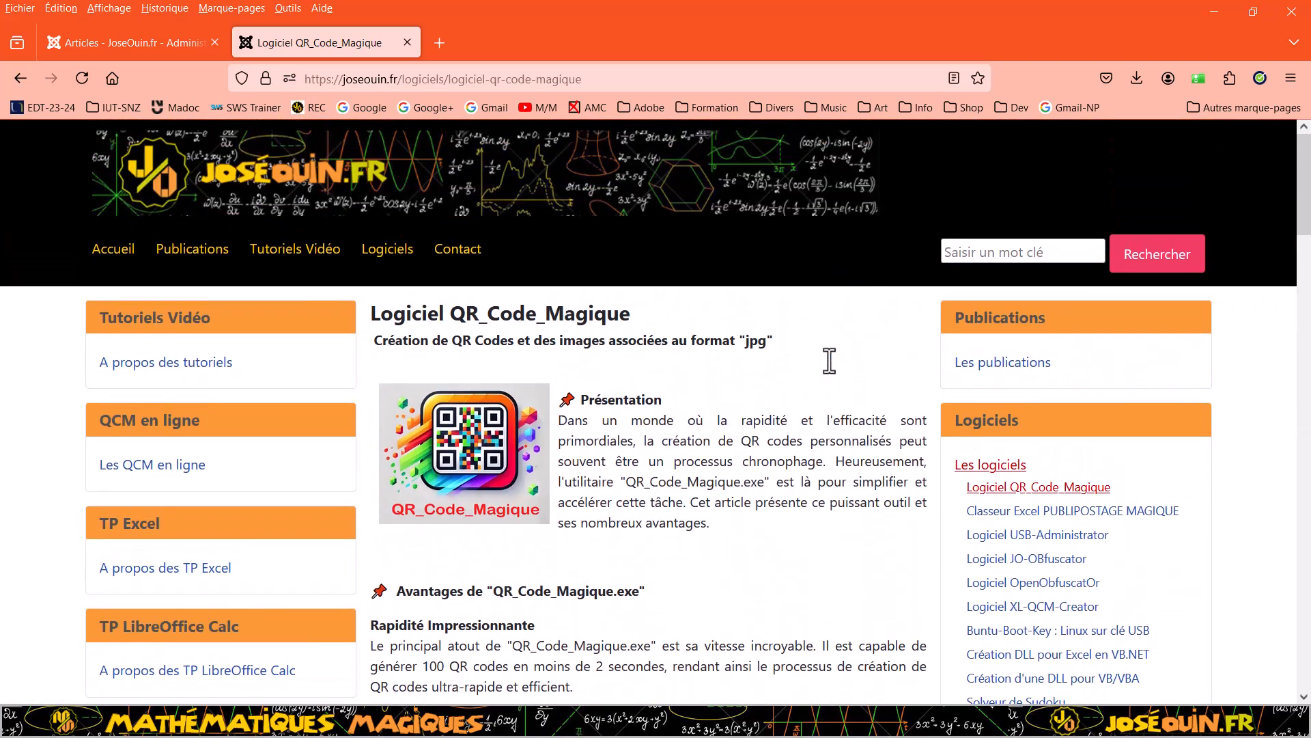